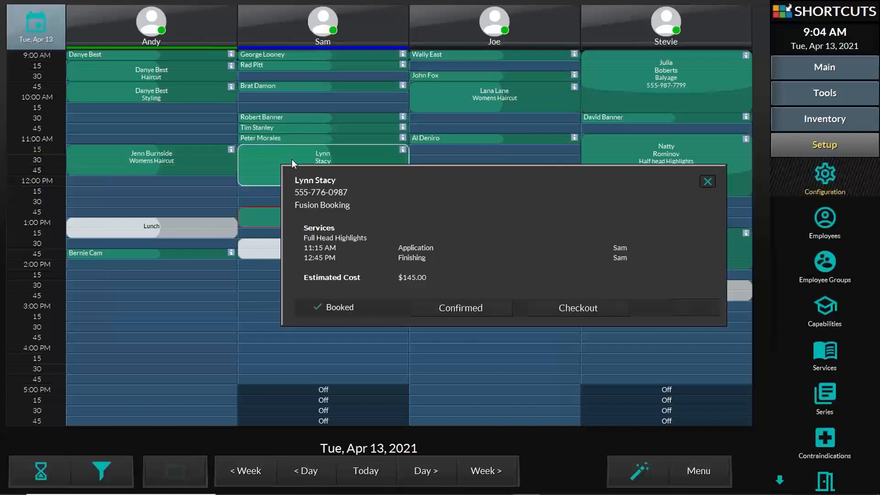
- Reopen the split Full Head Highlights booking's details from its Application block
click(265, 174)
click(264, 173)
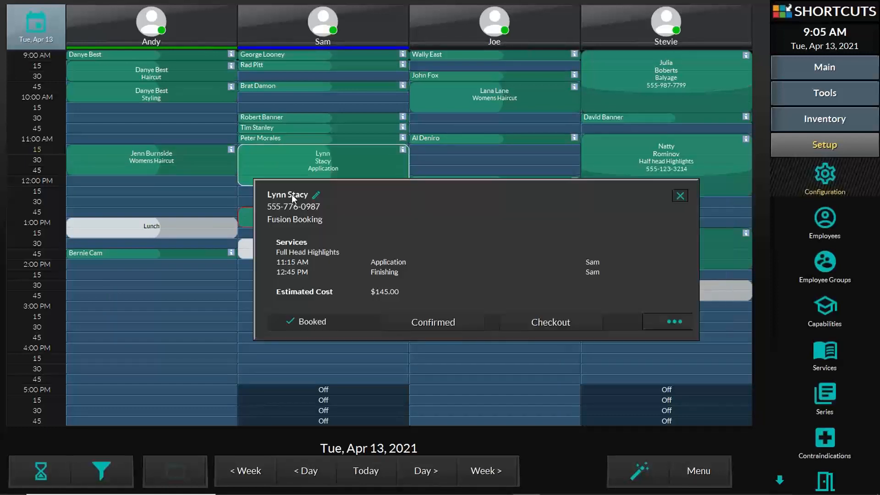
click(265, 178)
click(264, 163)
- Show details from the Finishing block, then dismiss them by selecting and slightly lengthening the Womens Haircut
click(248, 218)
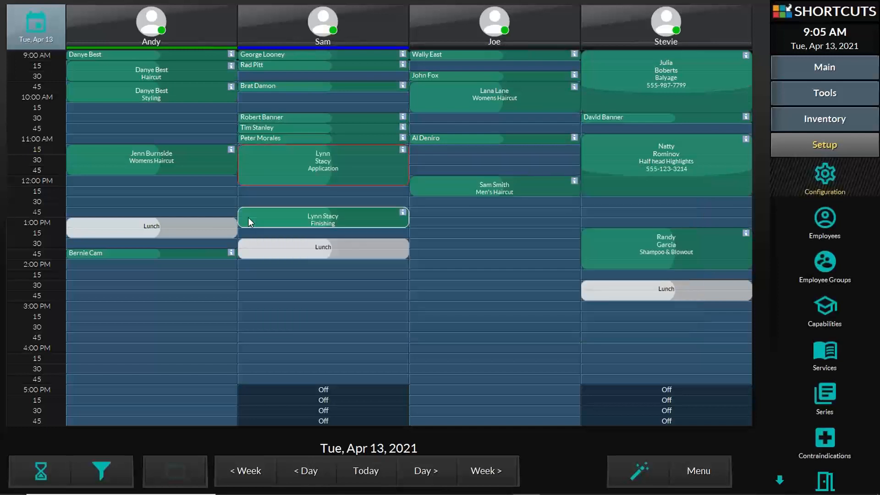
click(248, 217)
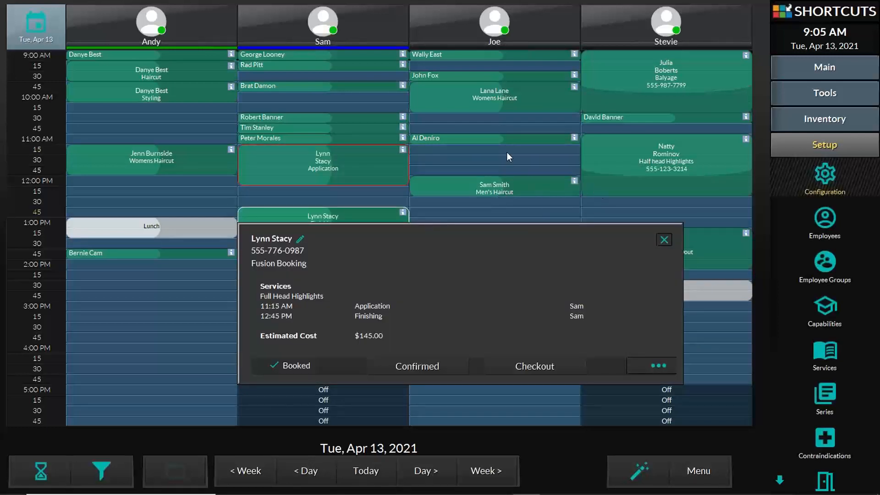
click(201, 172)
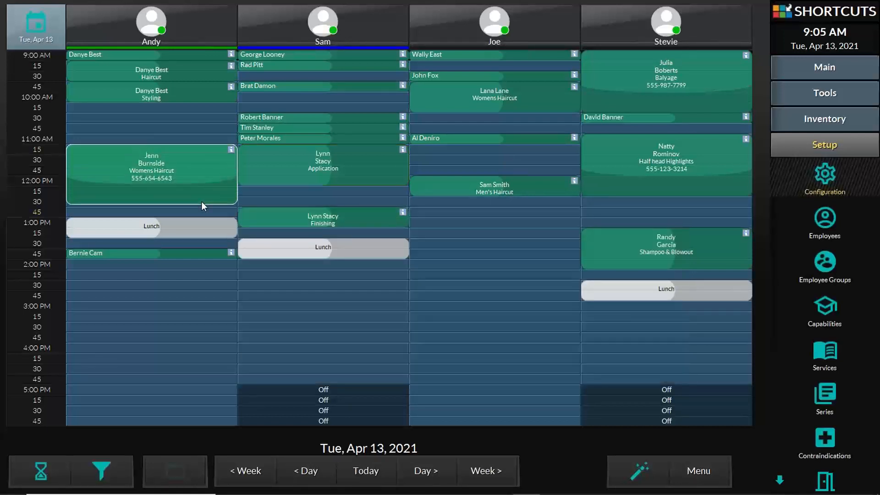
drag(201, 209, 199, 213)
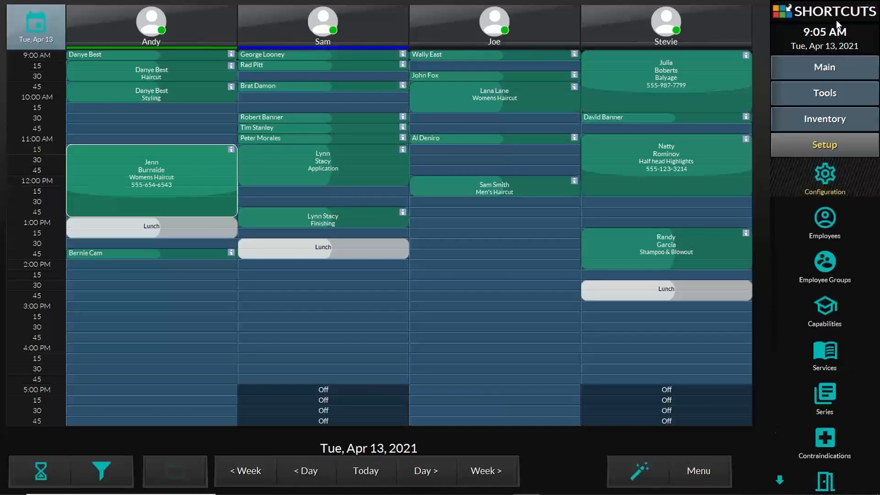
- Via Setup > Services, expand Color, select Balyage and open its Service Details
click(829, 146)
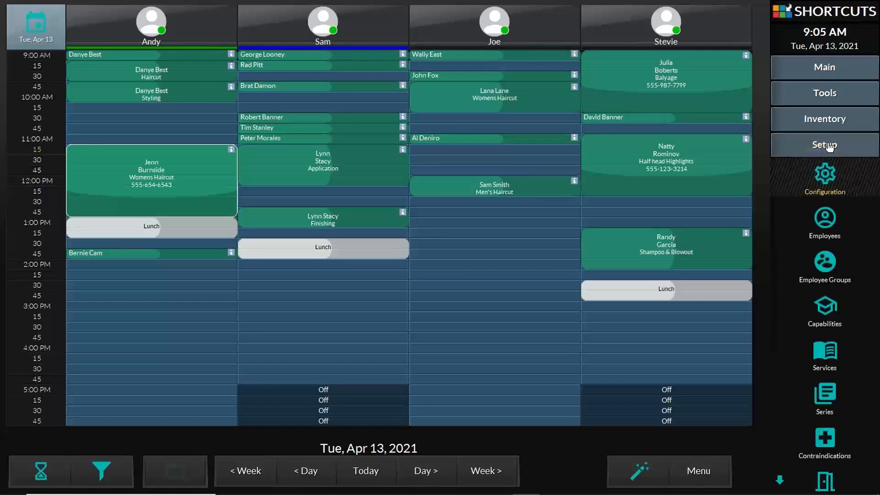
click(829, 352)
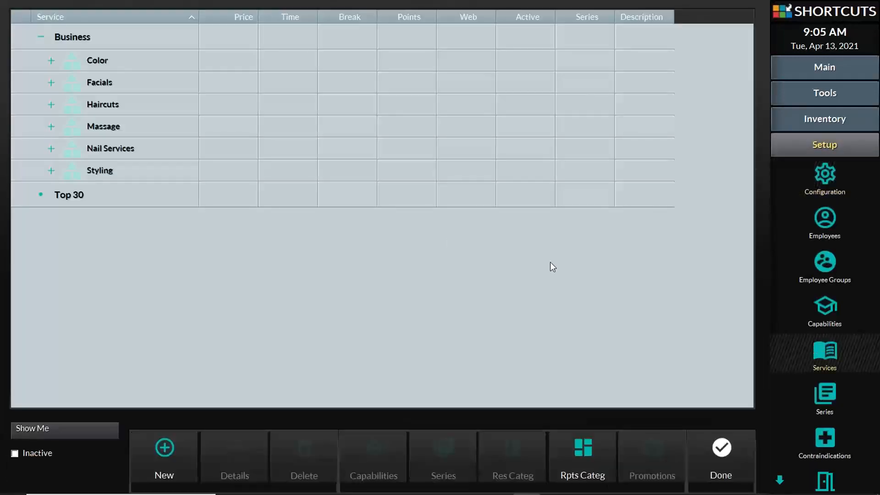
click(52, 62)
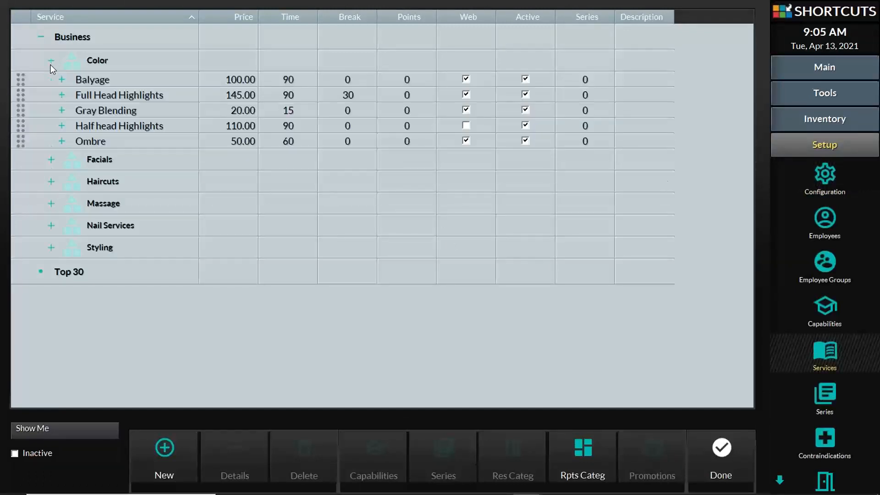
click(78, 81)
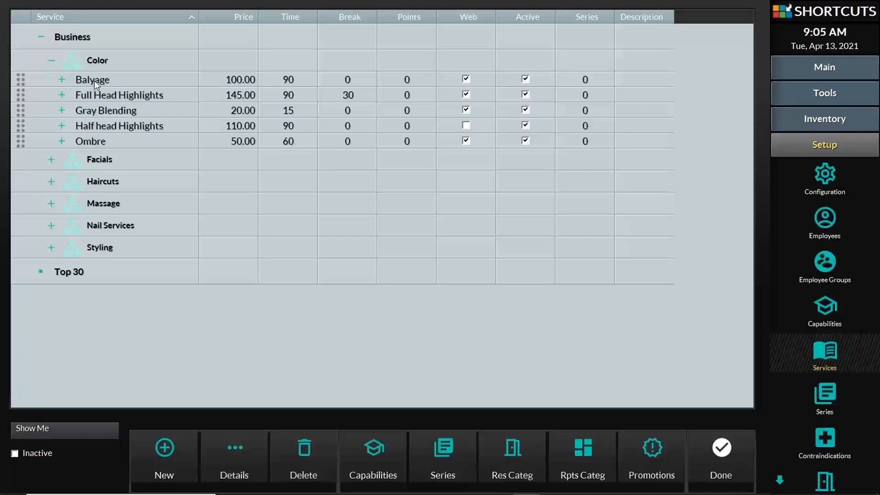
click(61, 79)
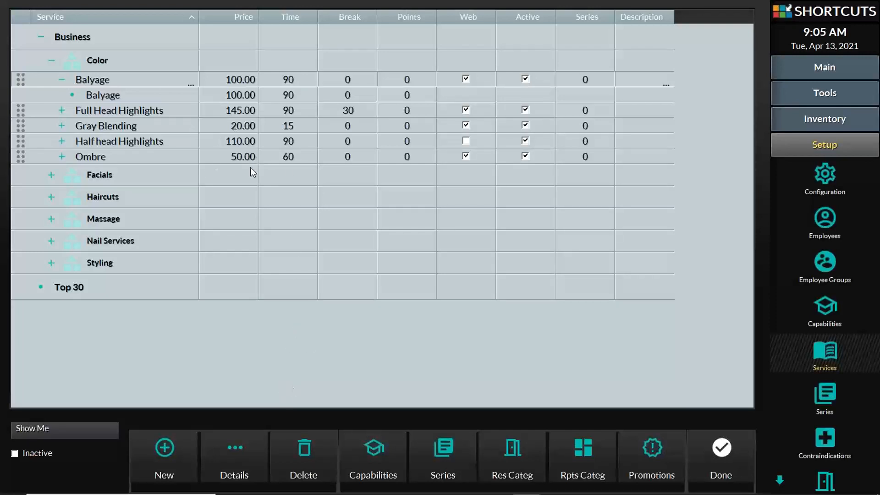
click(115, 80)
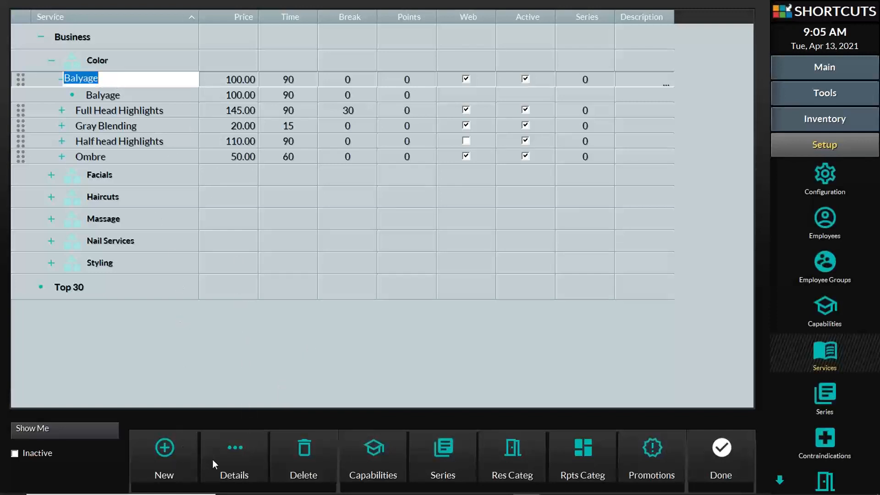
click(236, 452)
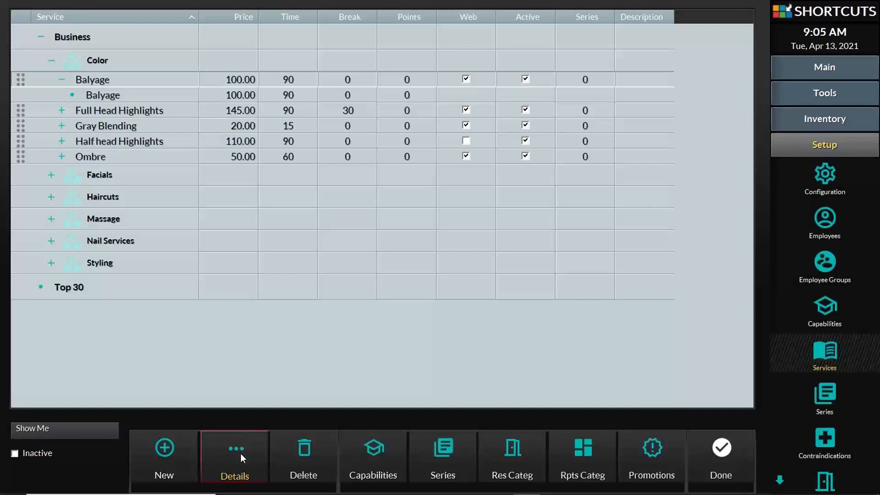
click(240, 453)
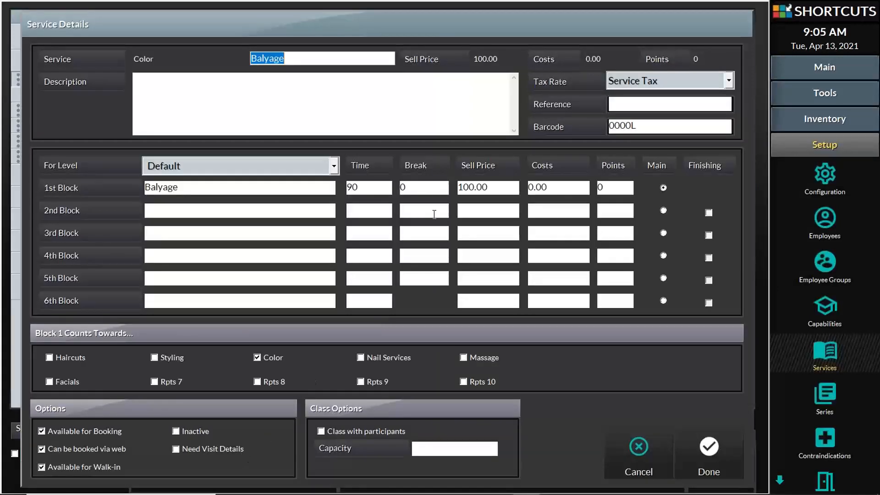
- Change Balyage's first block to 30 minutes with a 30-minute break
drag(378, 188, 154, 180)
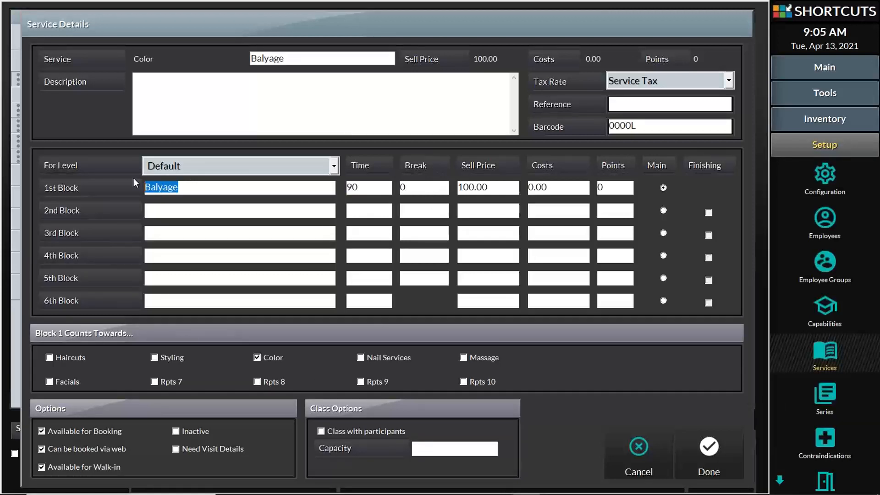
drag(367, 187, 330, 186)
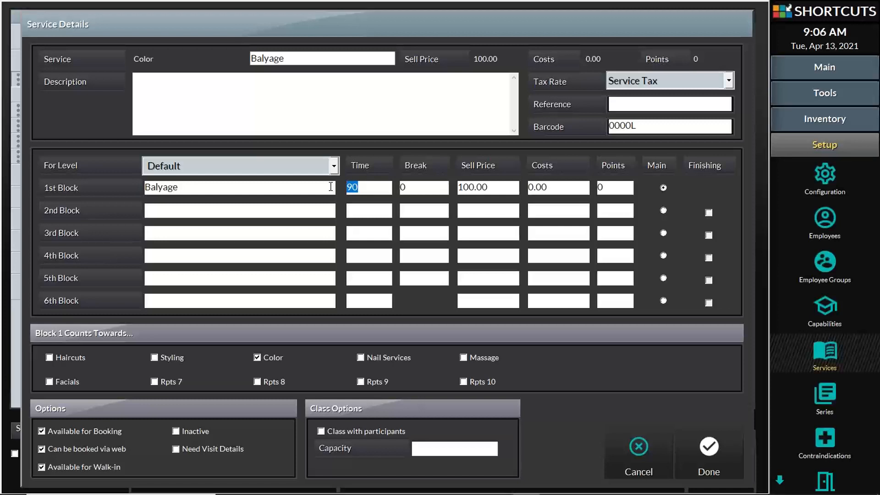
text(30)
click(423, 188)
drag(423, 188, 391, 187)
text(30)
double_click(377, 189)
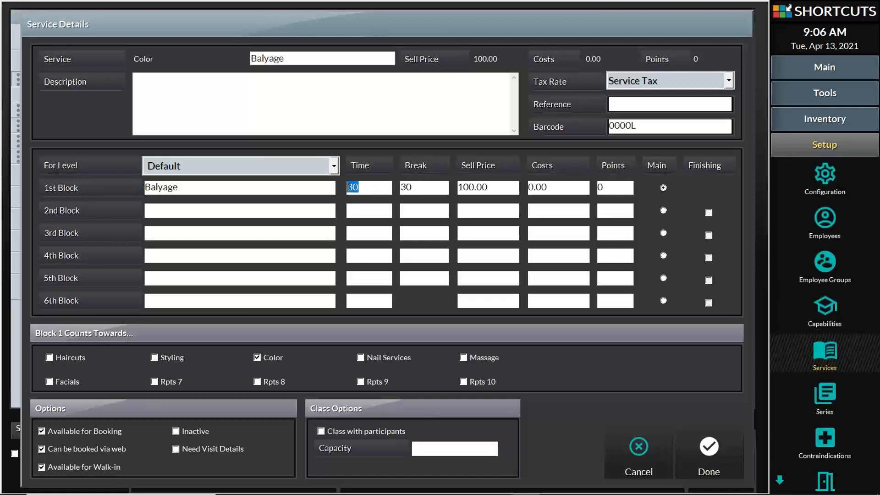
double_click(414, 189)
- Add a second block named 'Finishing' with 30 minutes and 0 break
click(186, 213)
text(Finishing)
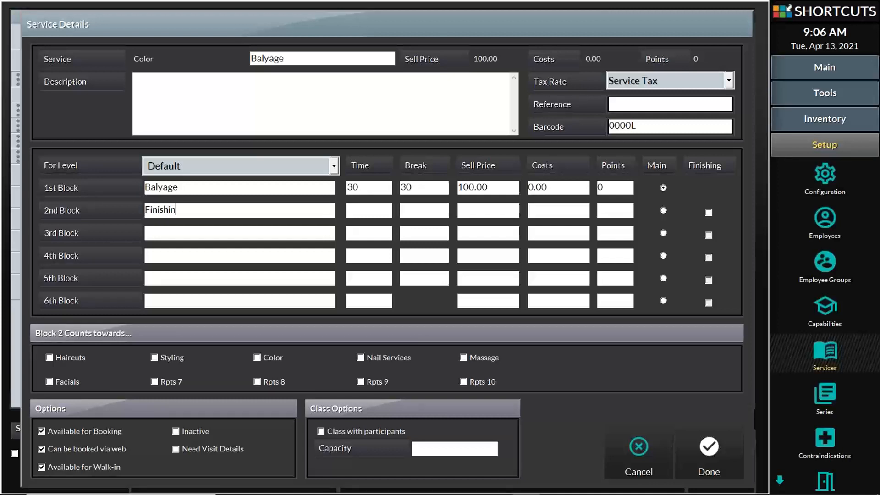
click(361, 214)
text(30)
click(418, 211)
text(0)
- Give the Finishing block 0 sell price, cost and points, and save the service
click(471, 211)
drag(493, 190, 452, 188)
click(477, 210)
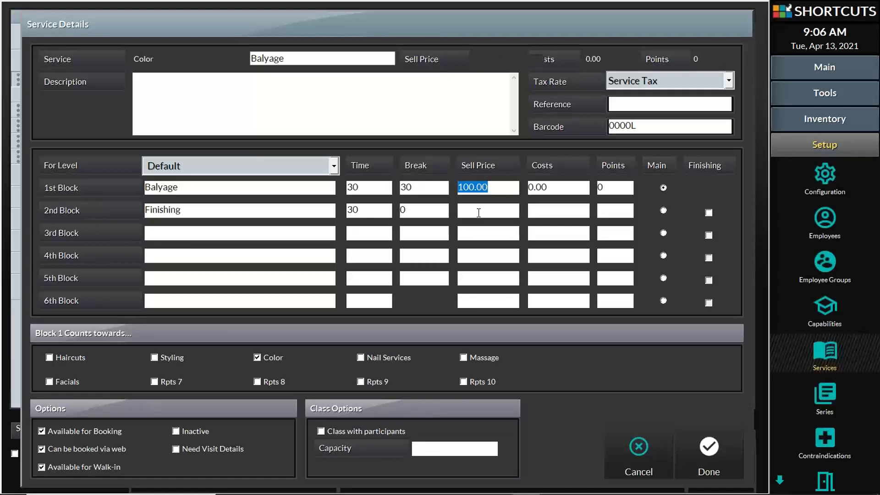
text(0)
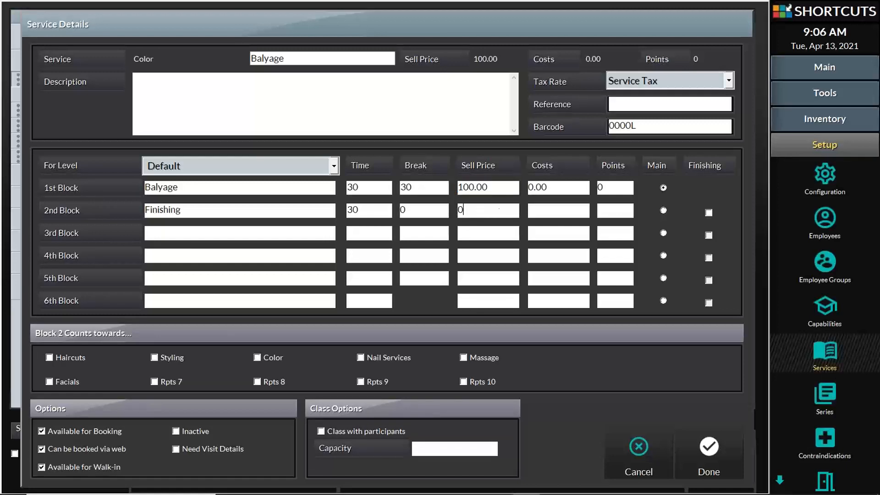
click(587, 214)
text(0)
key(Tab)
text(0)
click(473, 211)
double_click(403, 210)
double_click(457, 212)
click(711, 450)
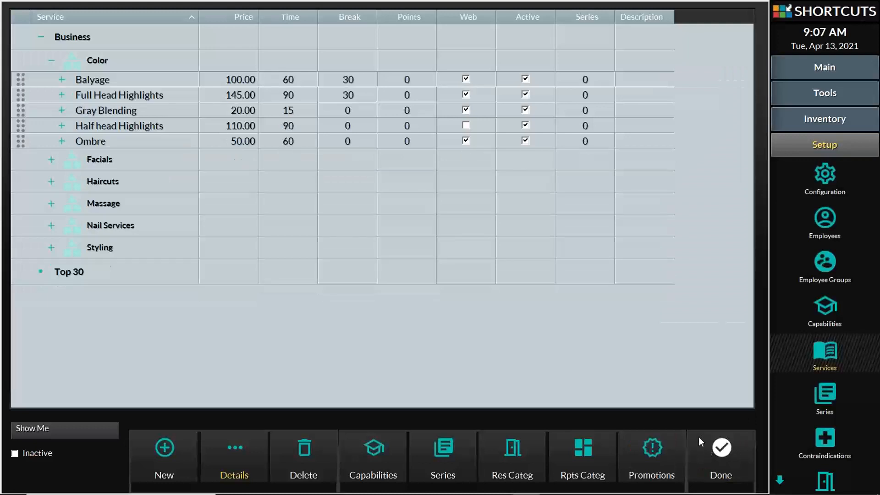
- Close Services, start a 12:45 booking, and enter a new client's first name, last name and cell phone
click(719, 450)
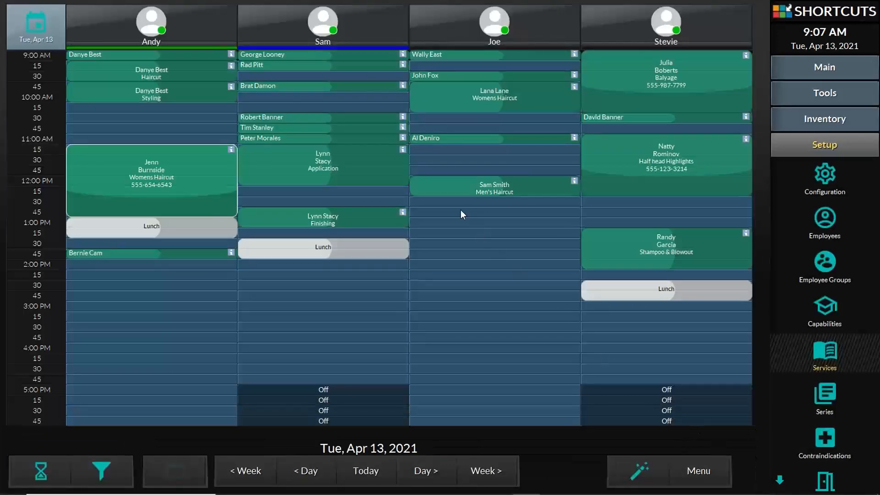
click(448, 214)
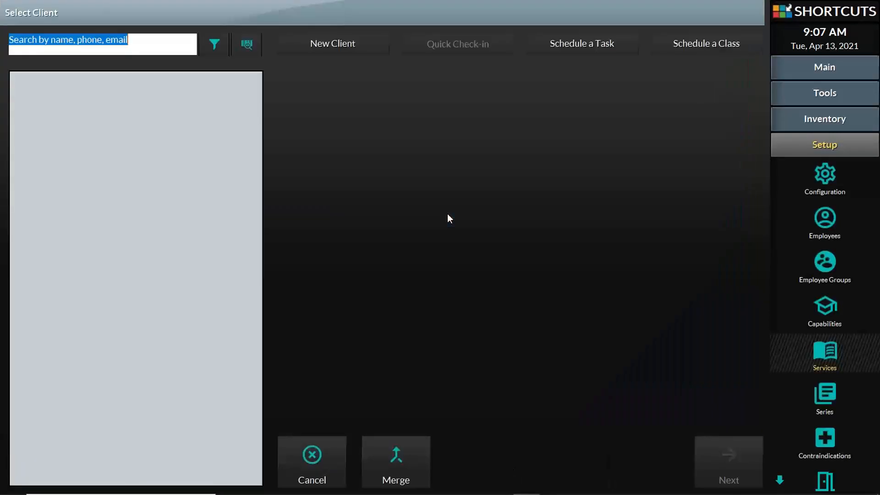
click(332, 42)
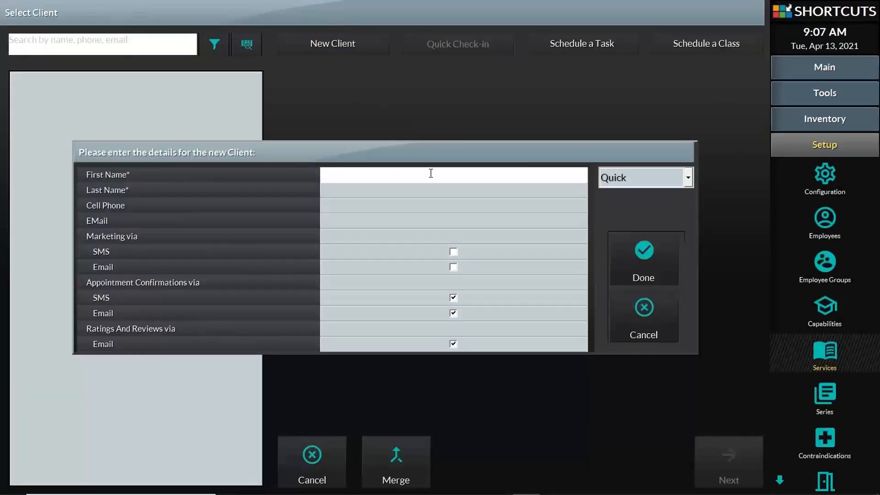
key(Tab)
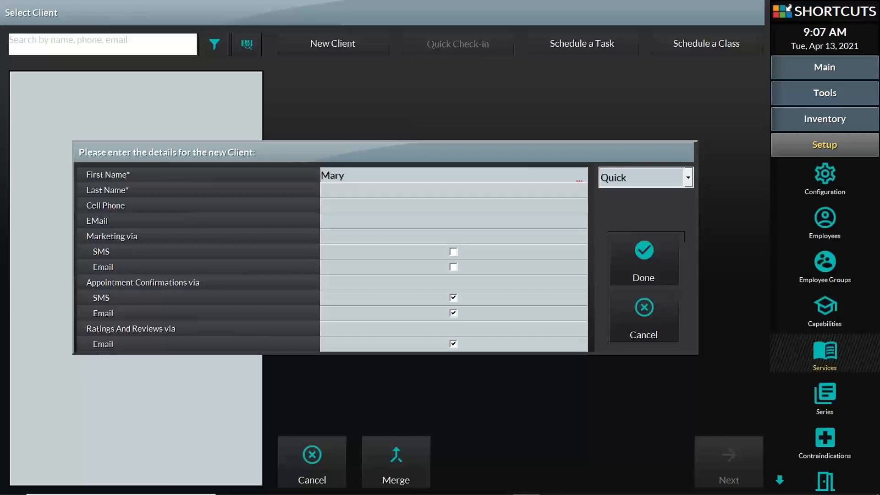
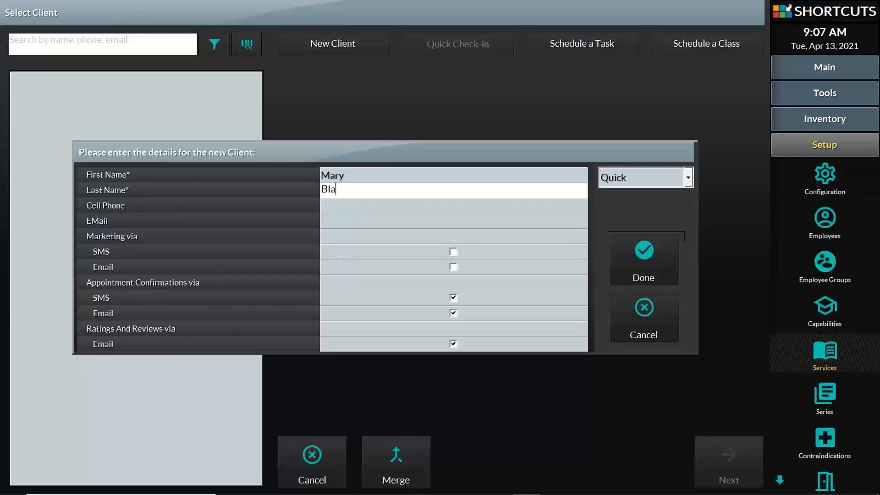
key(Tab)
text(5)
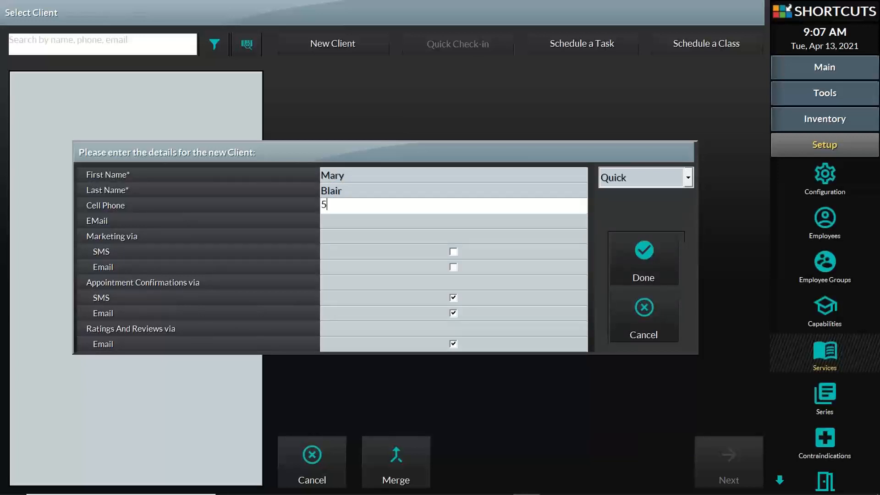
text(5551231237)
- Fix the invalid cell phone by deleting the extra digit and save the new client
click(642, 268)
click(621, 257)
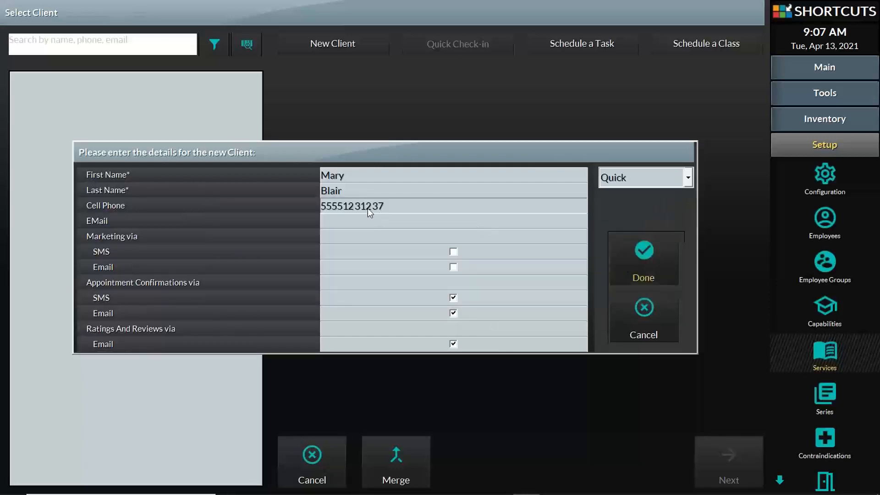
click(367, 207)
click(345, 203)
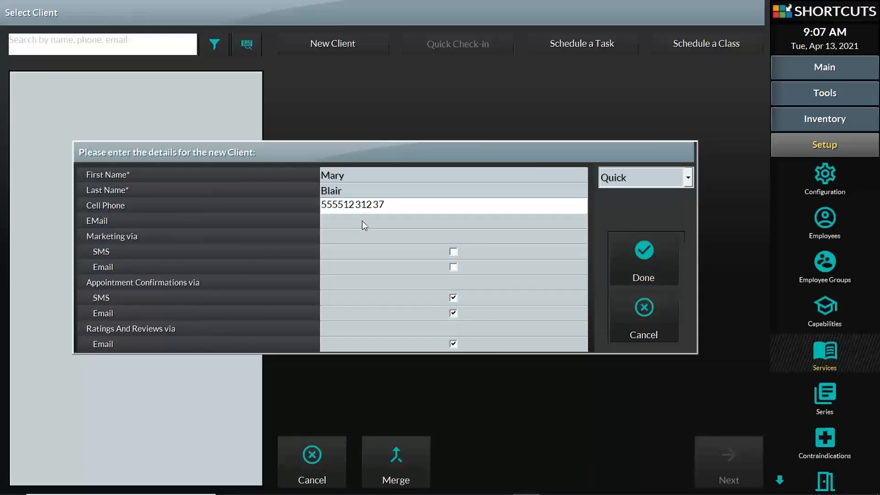
key(BackSpace)
click(624, 257)
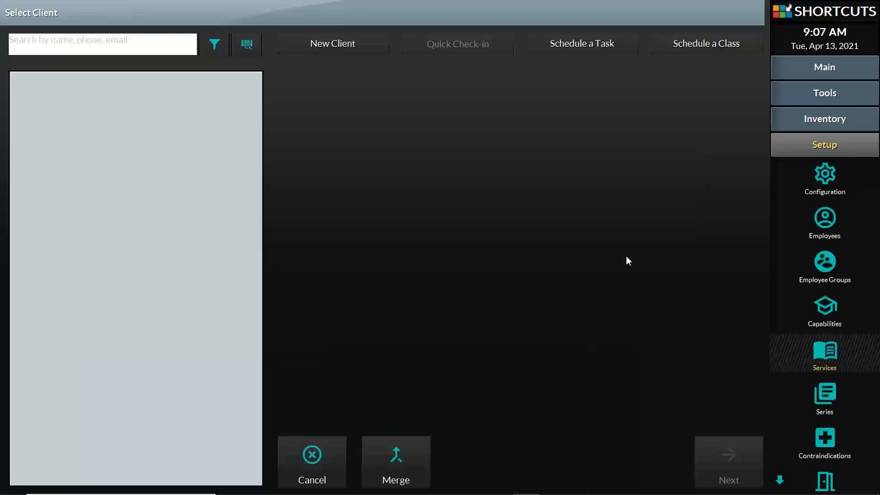
- Tag the appointment New Client, choose Balyage as the service, and place the 12:45 booking
click(735, 456)
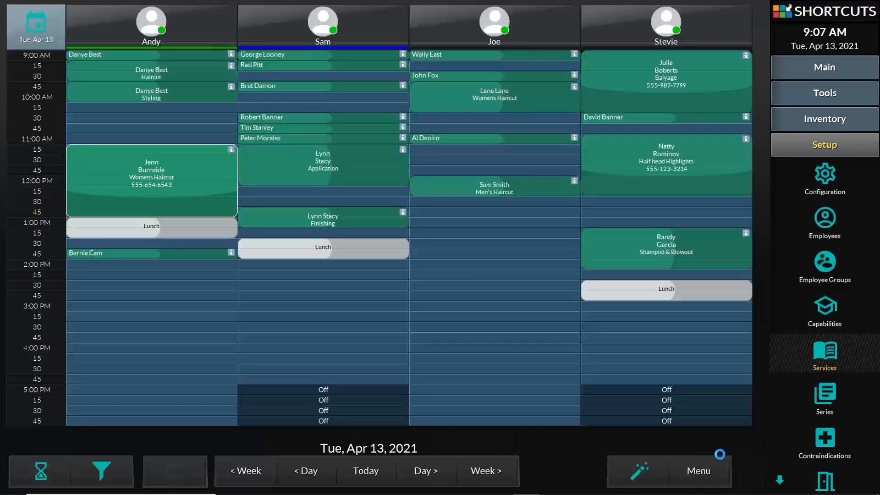
click(370, 164)
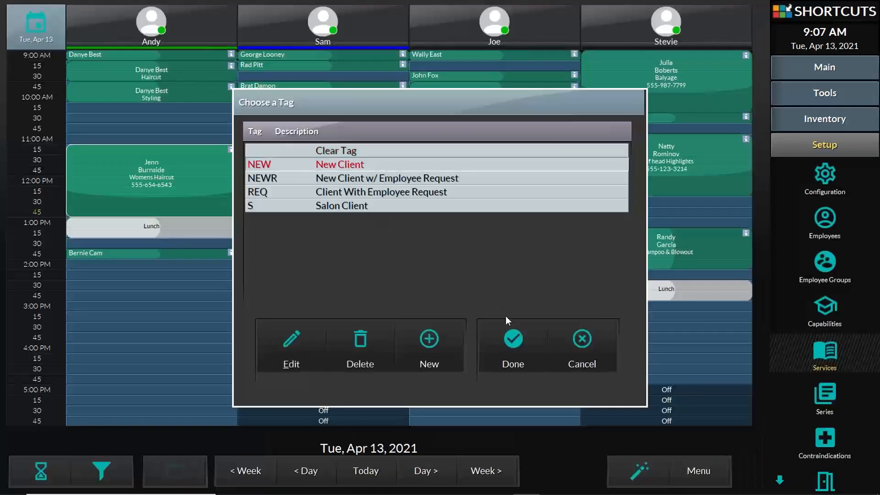
click(513, 341)
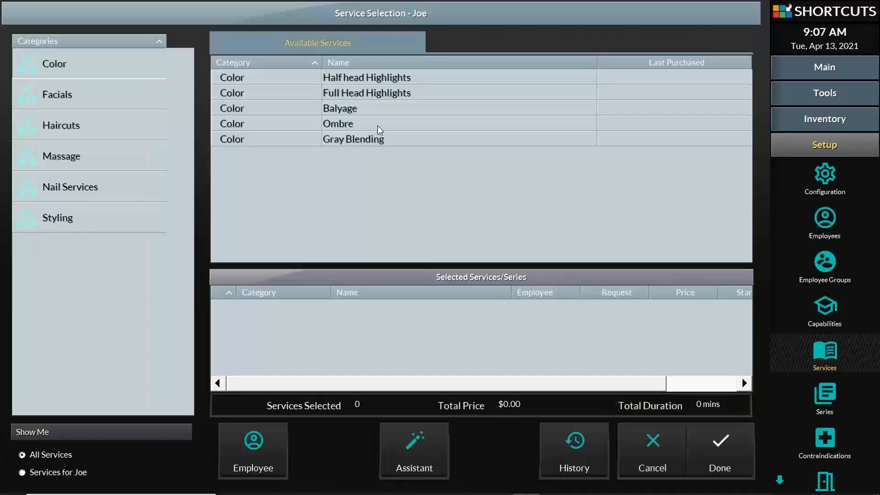
click(366, 110)
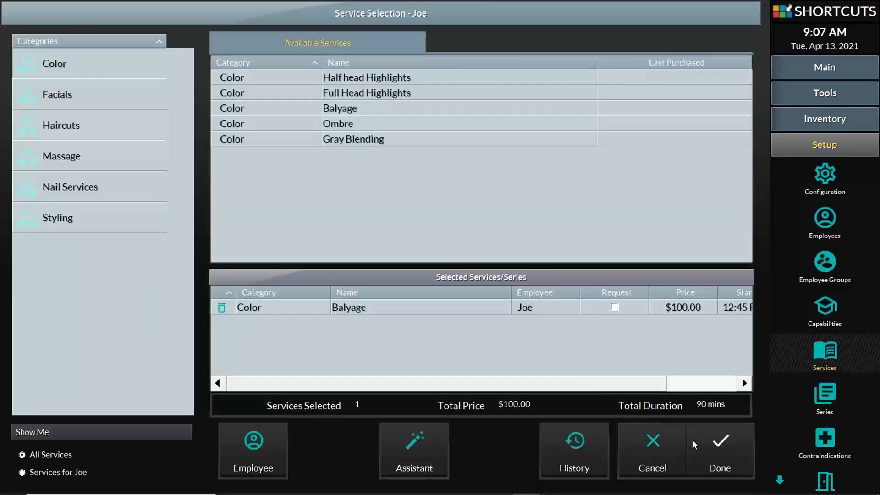
click(706, 447)
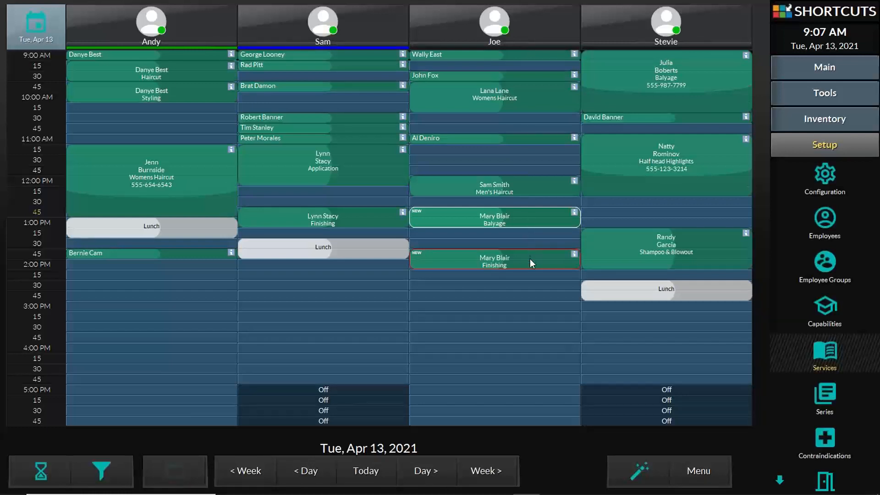
- Shorten the Womens Haircut to about 11:45, move Styling to Joe at 1:15, and reopen services setup
drag(213, 211, 216, 169)
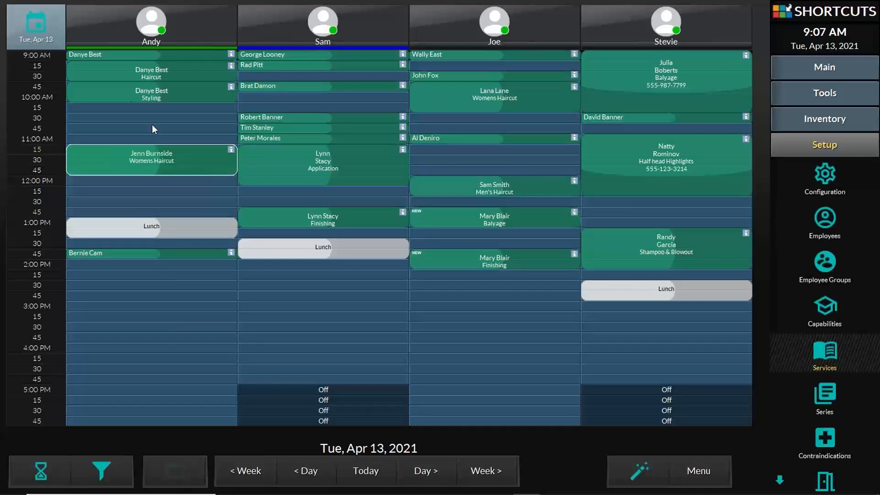
drag(120, 101, 447, 241)
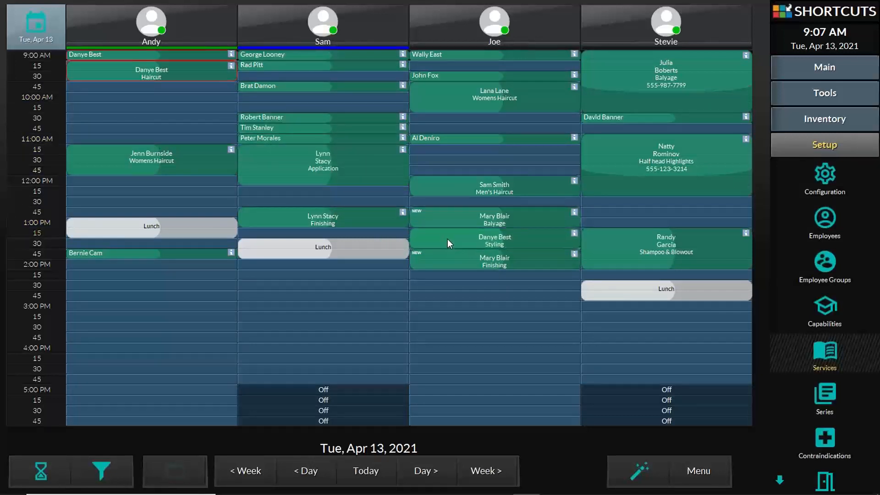
click(447, 238)
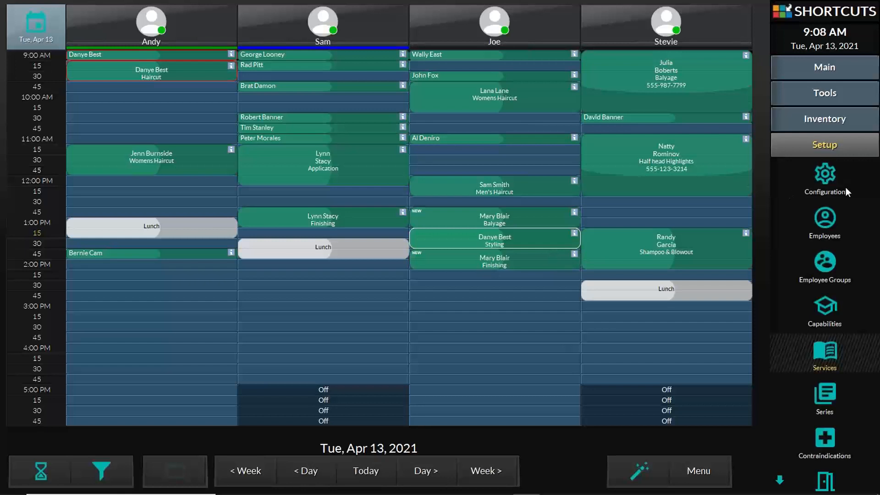
click(829, 351)
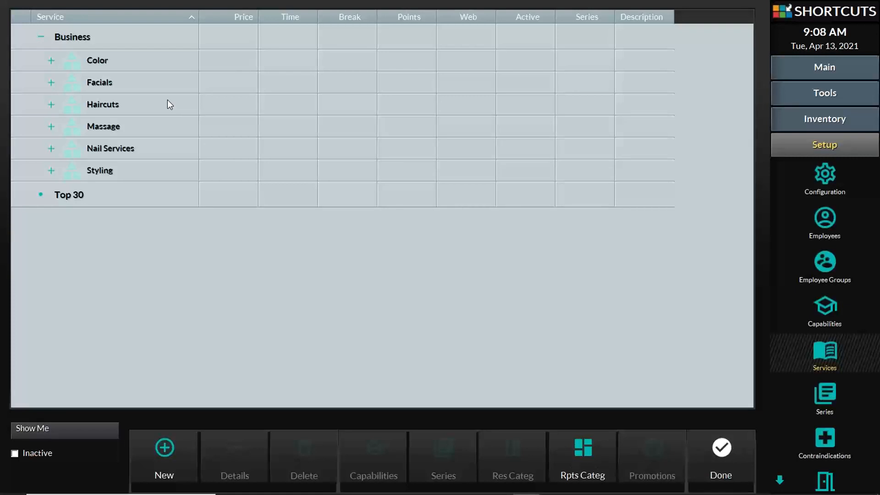
- Select the Business group and add a new category named 'Spa Packages' below Styling
click(142, 64)
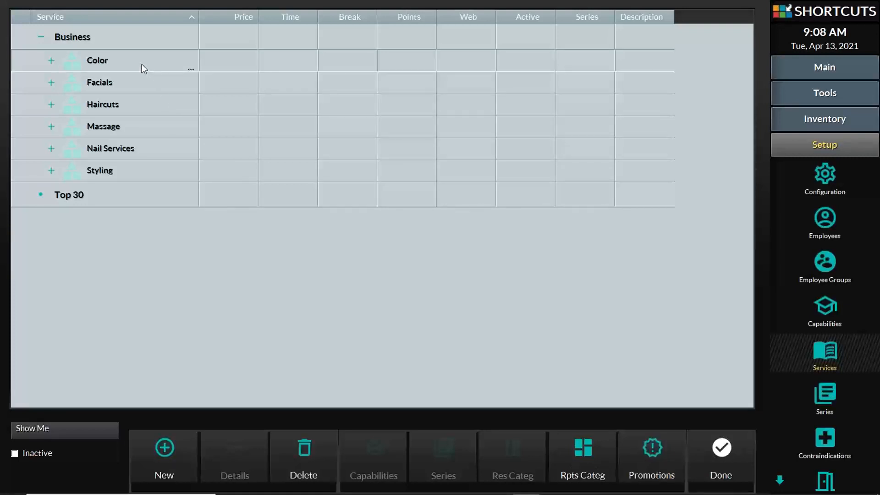
click(132, 79)
click(117, 105)
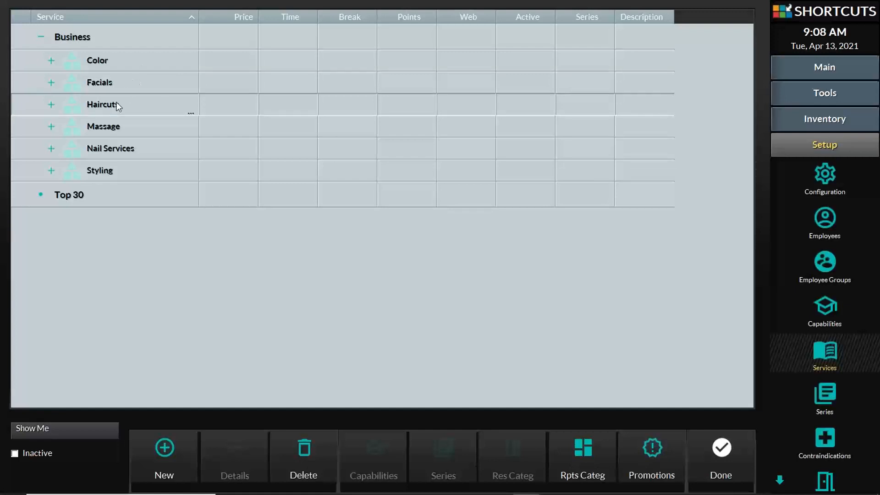
click(117, 127)
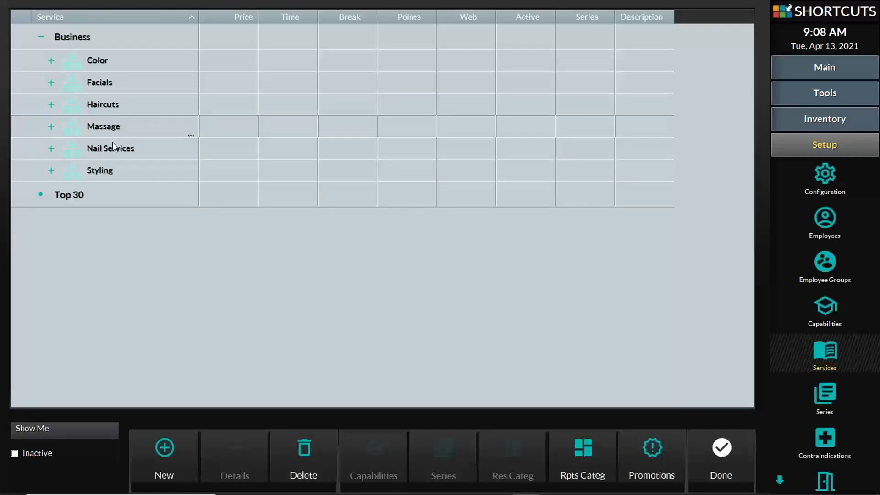
click(102, 33)
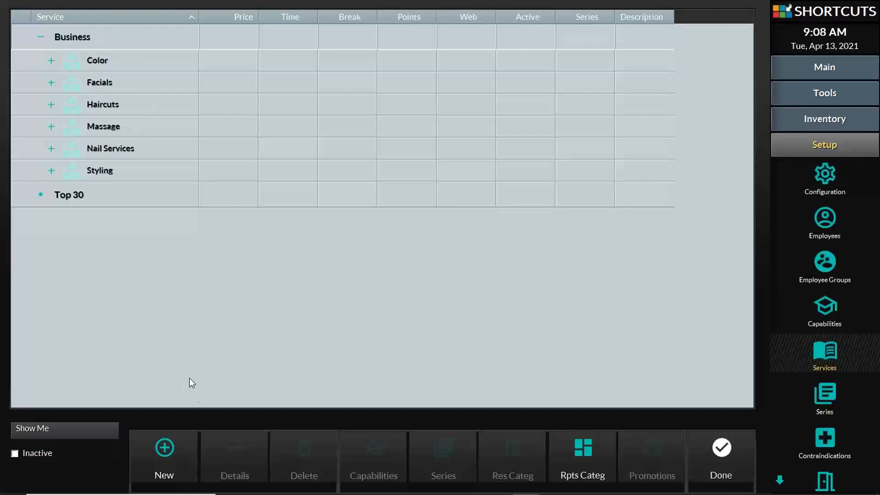
click(174, 458)
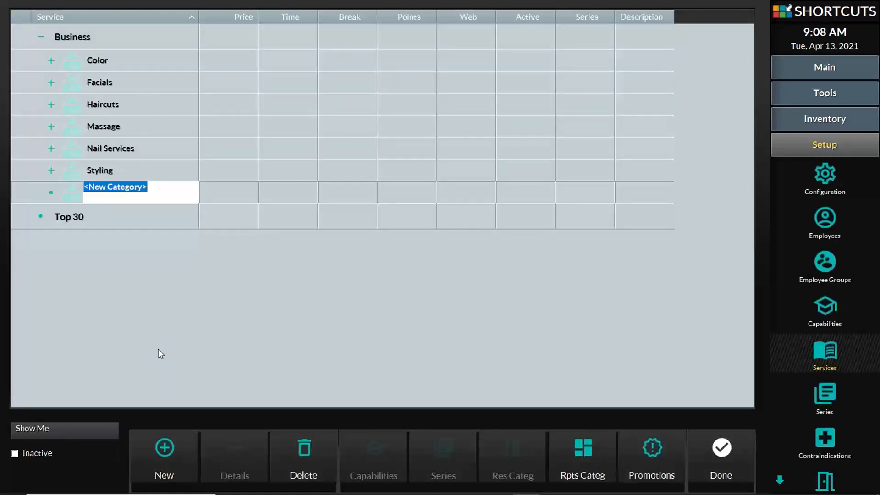
text(Spa Pack)
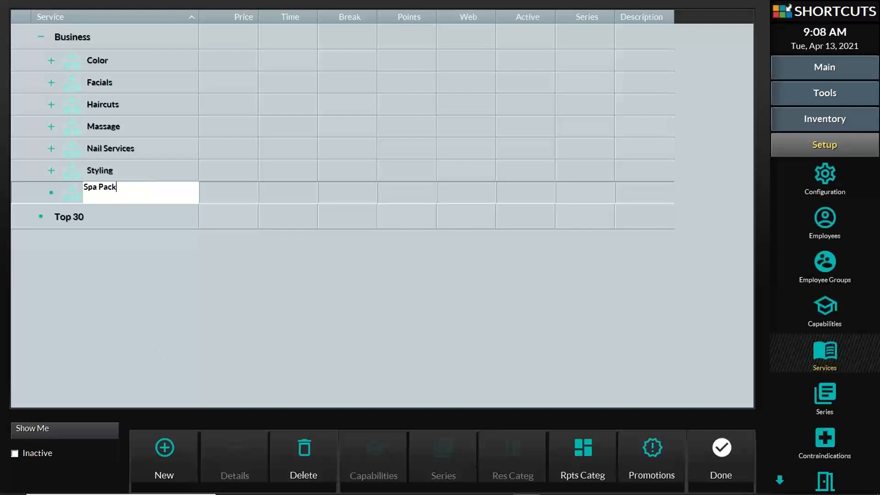
text(ages)
key(Return)
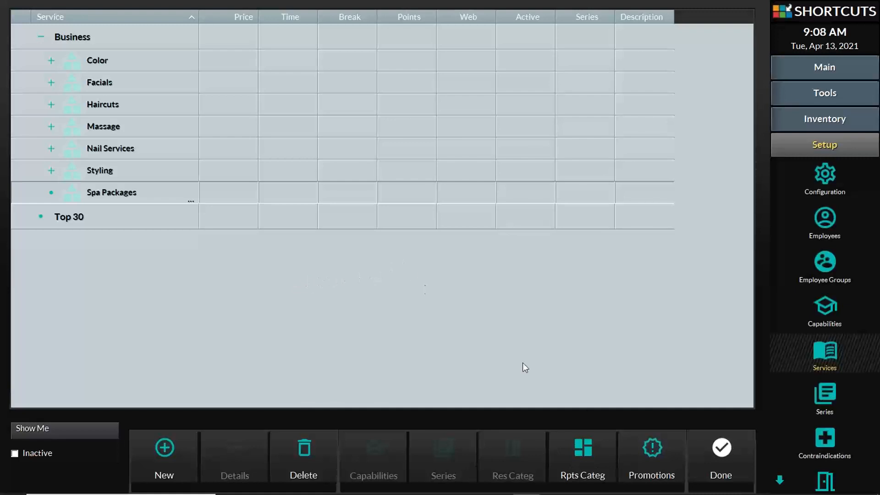
- In the report categories setup, rename Rpts 7 to 'Spa Packages' and close it
click(590, 444)
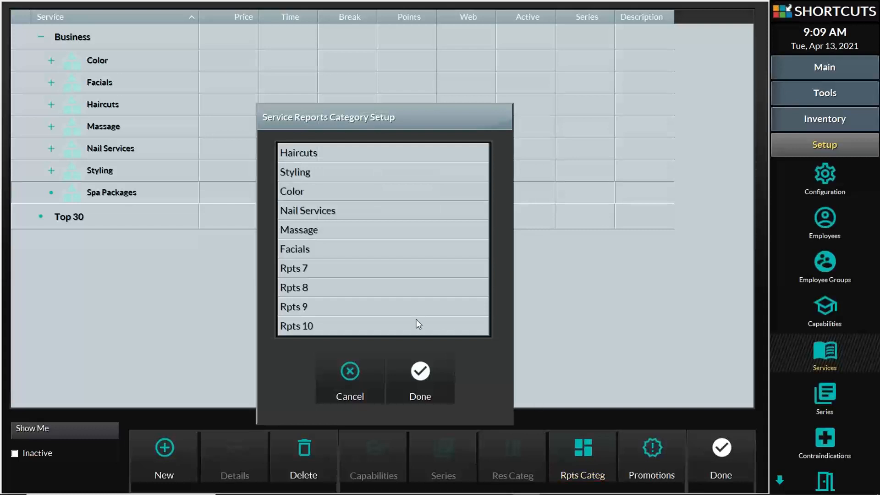
click(302, 269)
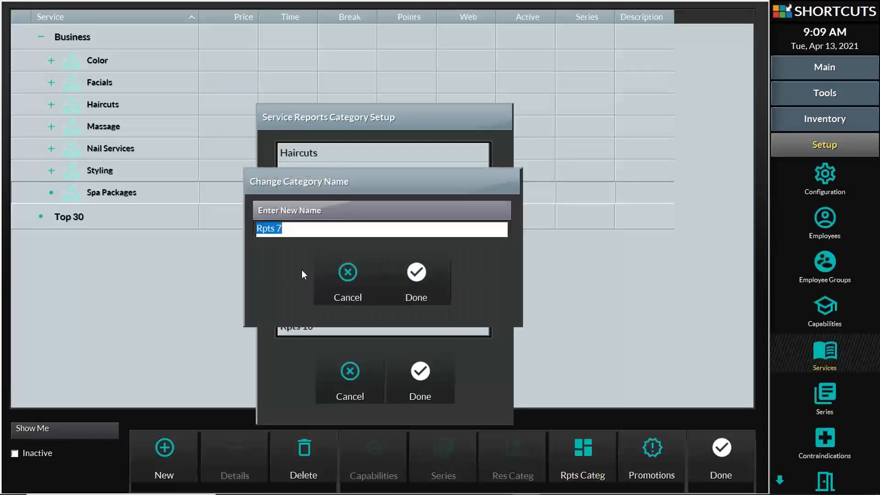
text(Spa Spackages)
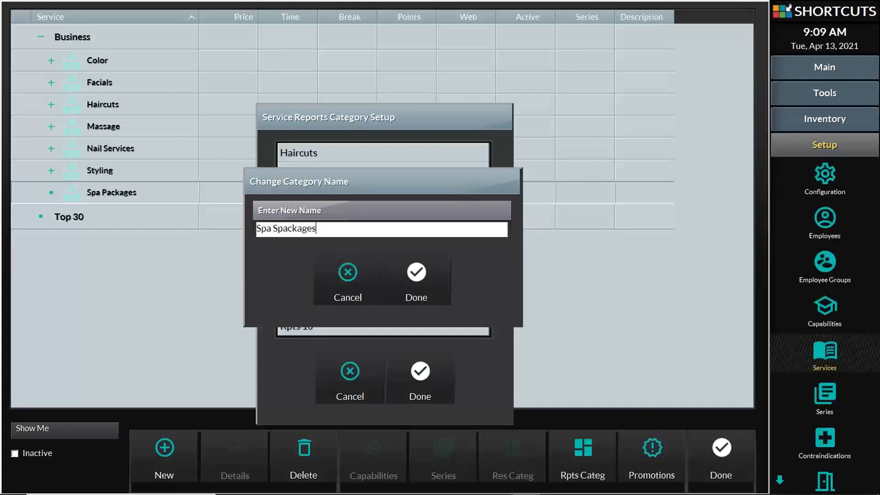
key(BackSpace)
key(BackSpace)
key(BackSpace)
key(BackSpace)
key(BackSpace)
key(BackSpace)
key(BackSpace)
key(BackSpace)
key(BackSpace)
text(Packages)
click(421, 279)
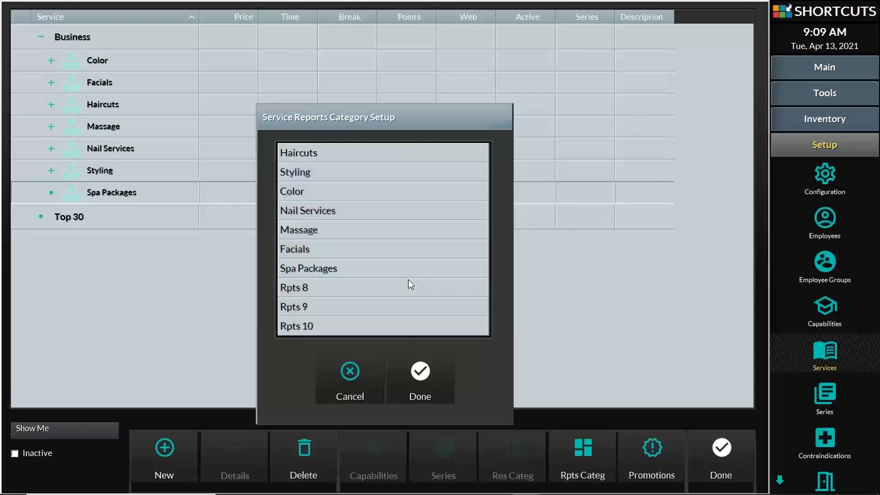
click(420, 364)
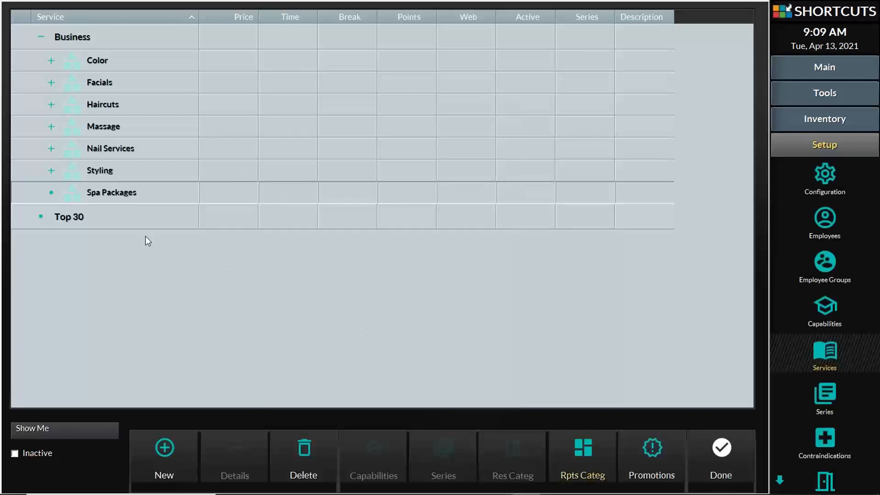
- Create a new service named 'Bridesmaid' in the Spa Packages category
click(131, 195)
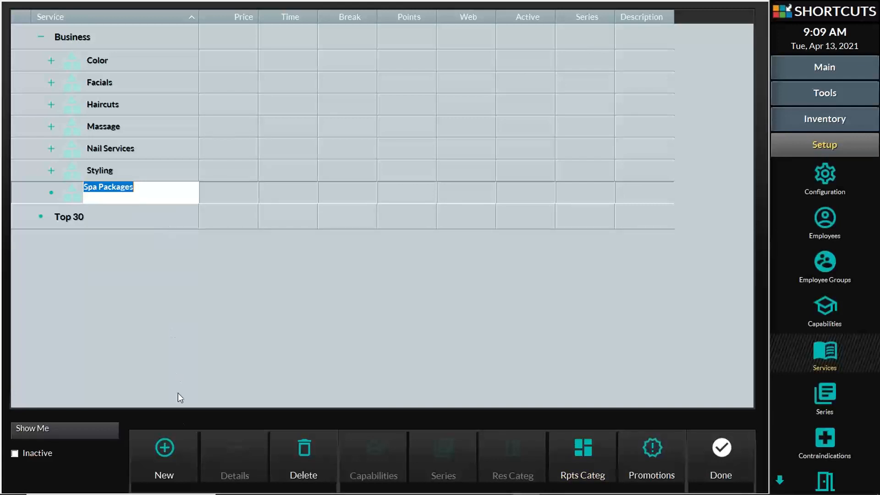
click(173, 442)
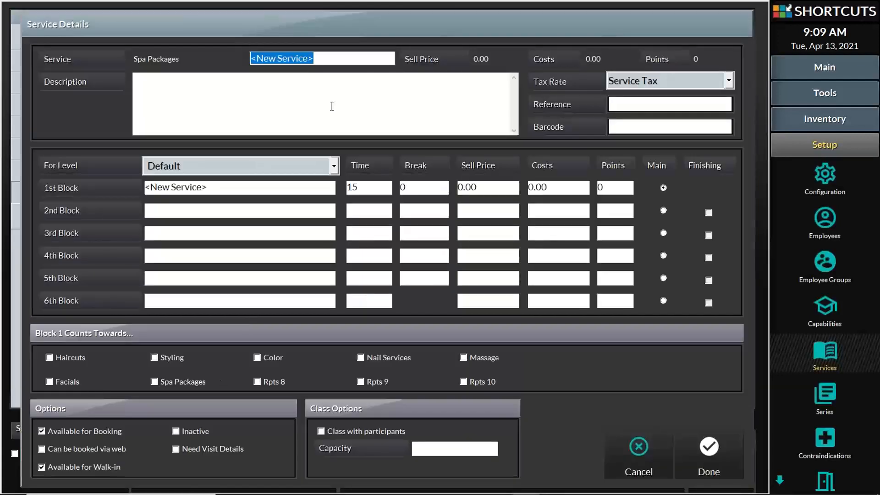
text(B)
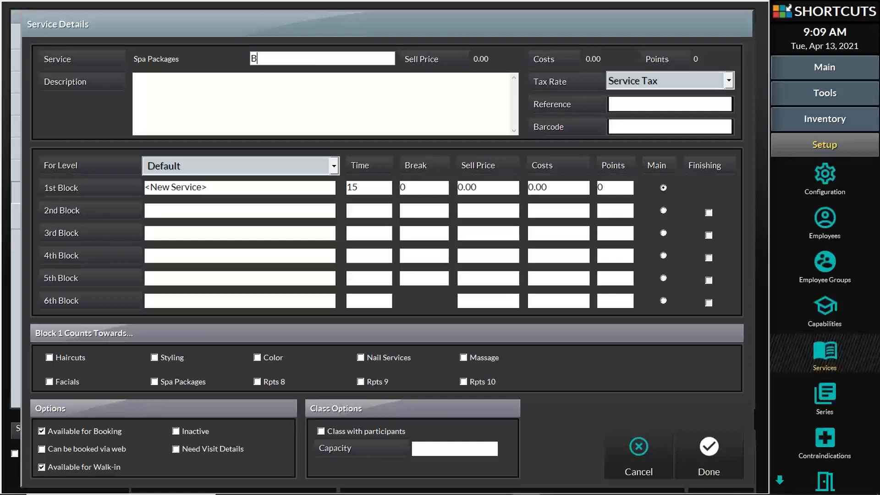
text(ridesmaid)
key(Tab)
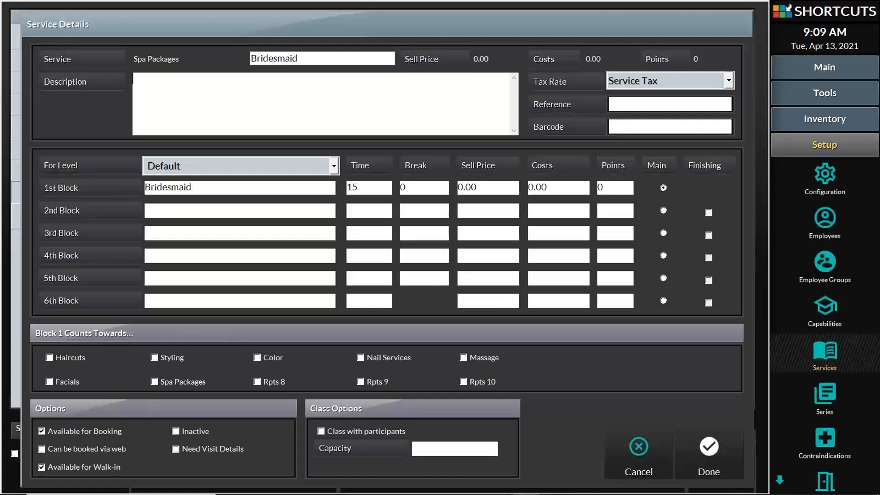
- Set the 1st Block to 'Color' with 90 minutes and a 450 sell price
click(267, 188)
drag(267, 188, 141, 183)
click(195, 189)
drag(198, 188, 138, 186)
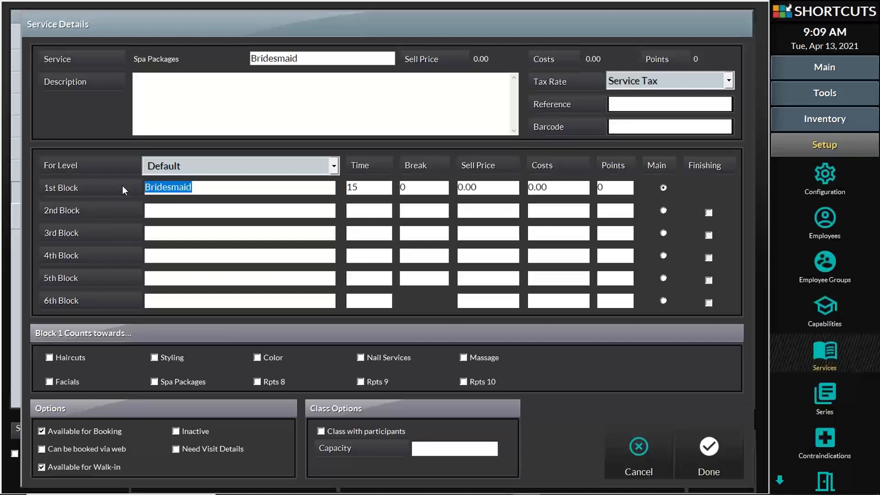
text(Color)
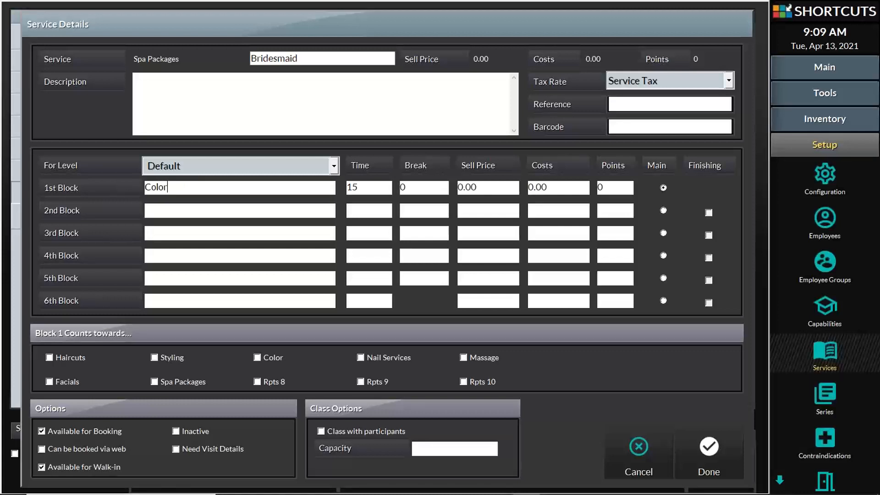
key(Tab)
text(90)
key(Tab)
key(Tab)
text(450)
key(Tab)
key(Tab)
key(Tab)
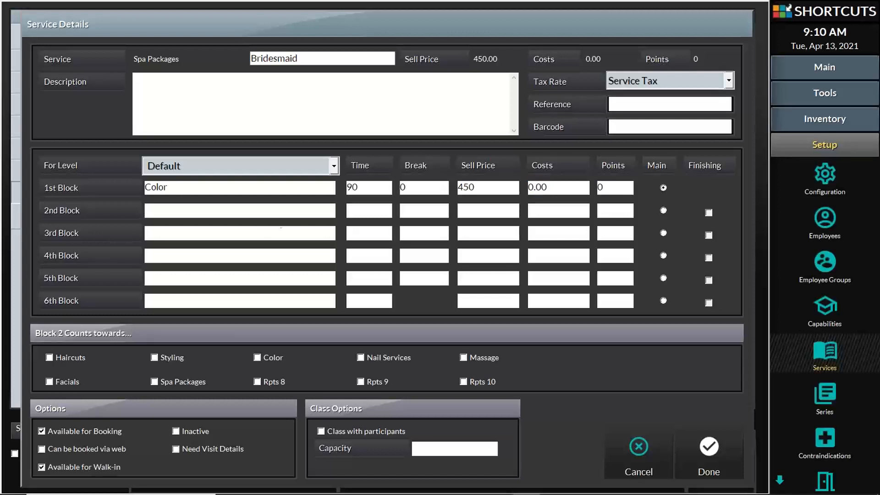
- Set the 2nd Block to 'Haircut', 60 minutes, with 0 break, sell price, costs and points
text(Haircut)
click(373, 213)
text(60)
click(424, 211)
text(0)
click(491, 211)
text(0)
click(542, 214)
text(0)
click(600, 214)
text(0)
- Set the 3rd Block to 'Manicure', 30 minutes, with 0 break, sell price, costs and points
click(298, 234)
text(Manicure)
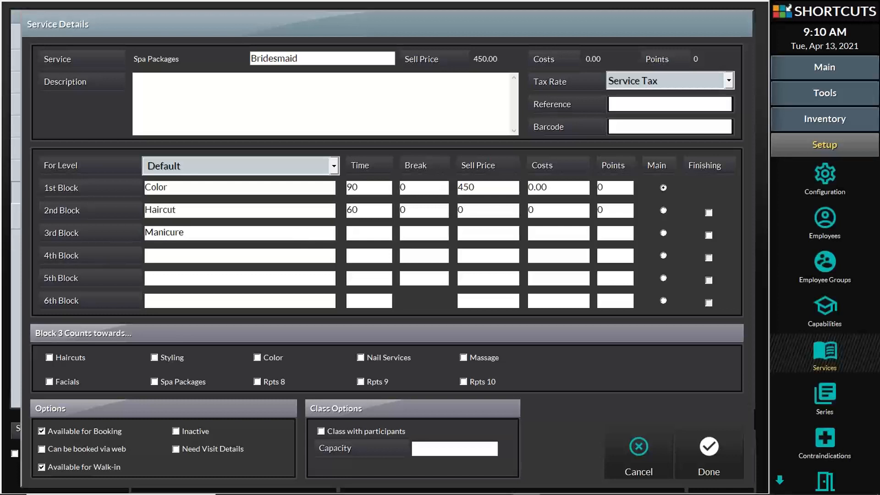
click(357, 234)
text(30)
click(435, 235)
text(0)
click(473, 236)
text(0)
click(538, 236)
text(0)
click(602, 232)
text(0)
- Set the 4th Block to 'Updo', 45 minutes, with 0 break, sell price, cost and points
click(173, 255)
text(Updo)
text(45)
click(415, 255)
text(0)
click(459, 255)
text(0)
click(537, 257)
text(0)
click(604, 255)
text(0)
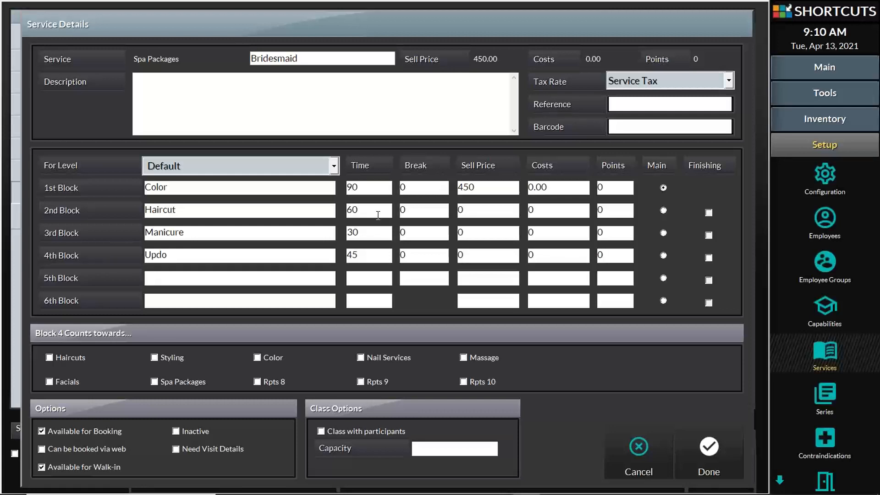
- Make the Color block count toward Spa Packages and the Haircut block toward Haircuts
click(220, 188)
drag(183, 188, 145, 187)
click(153, 382)
drag(198, 210, 142, 210)
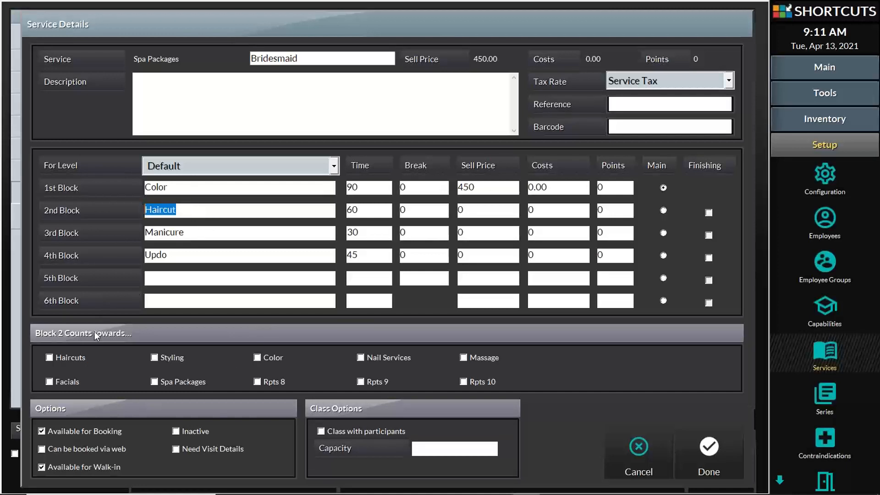
click(49, 357)
- Make the Manicure block count toward Nail Services and the Updo block toward Styling
drag(185, 232, 143, 238)
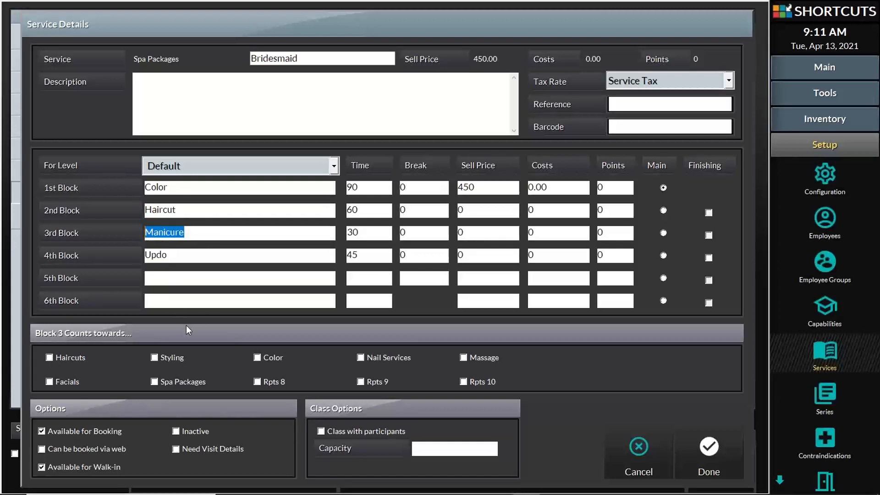
click(374, 357)
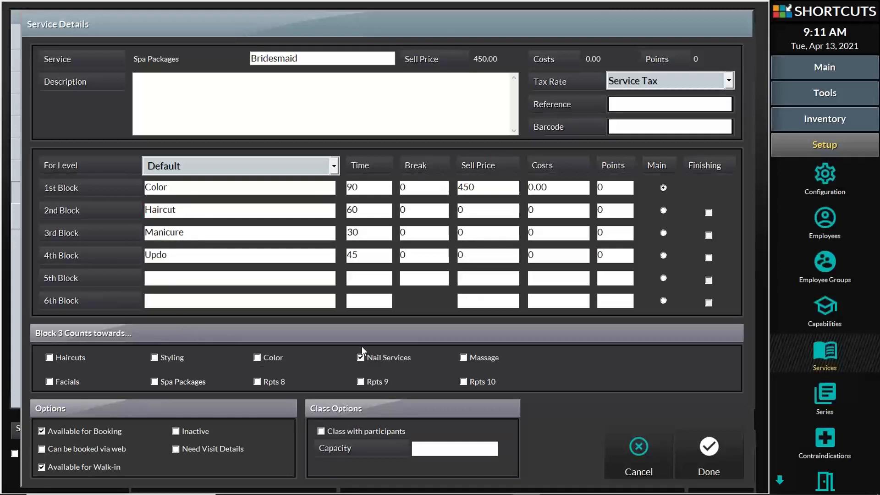
drag(181, 255, 143, 256)
click(175, 356)
- Replace the mistaken first block name with 'Color'
drag(300, 58, 244, 58)
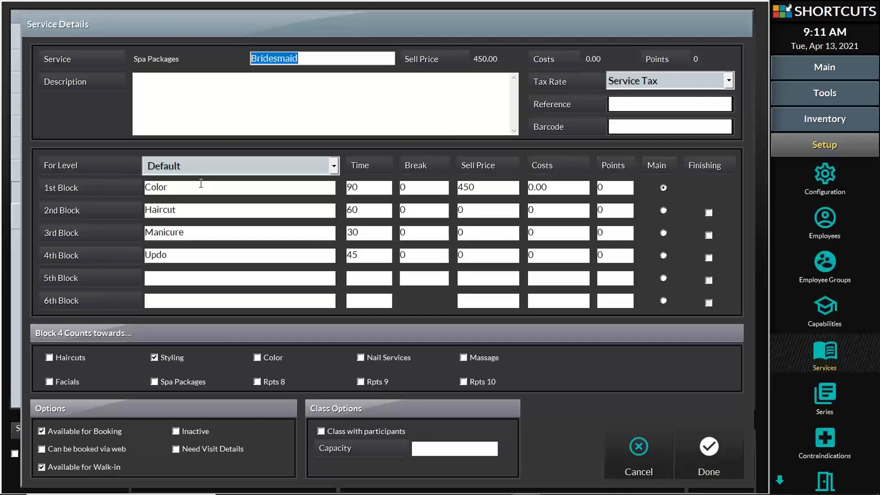
drag(197, 187, 142, 188)
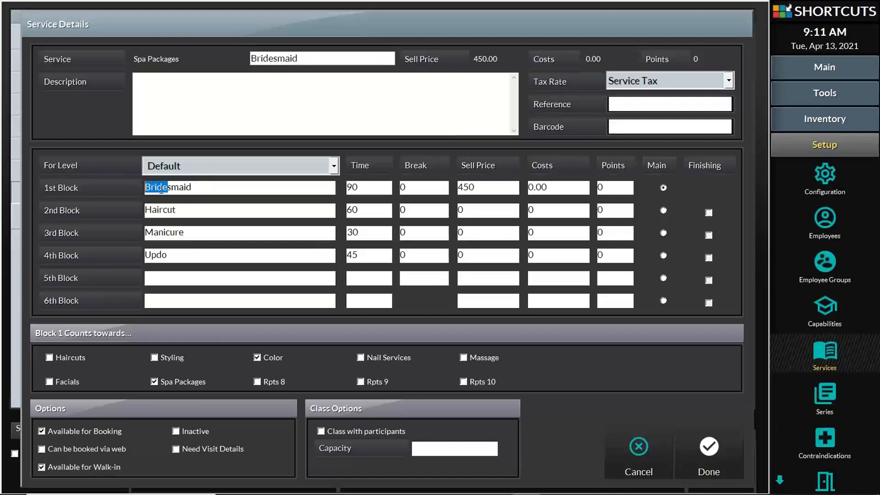
double_click(213, 190)
text(Color)
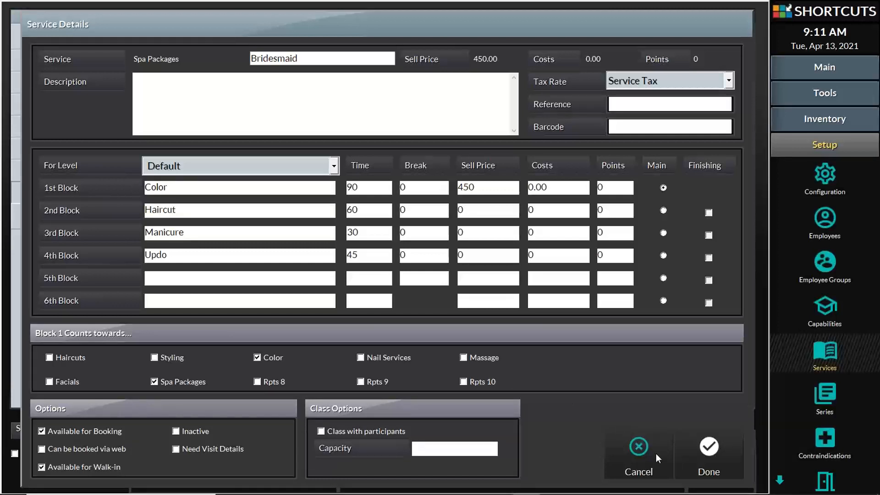
- Save the service and start a 2:00 PM booking for the existing client found by search
click(711, 457)
click(715, 454)
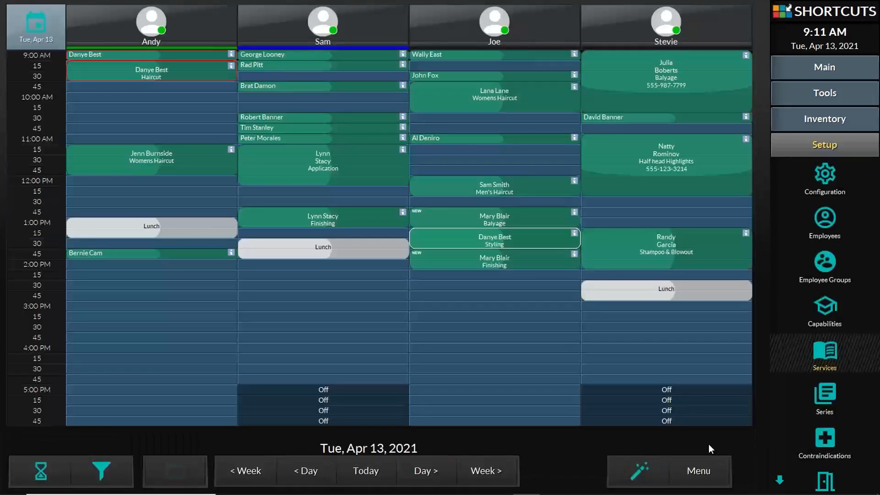
click(102, 270)
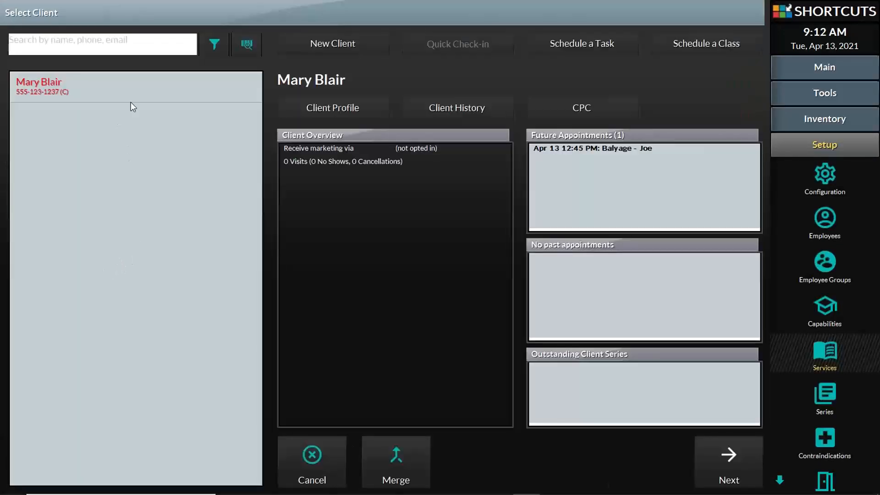
click(135, 48)
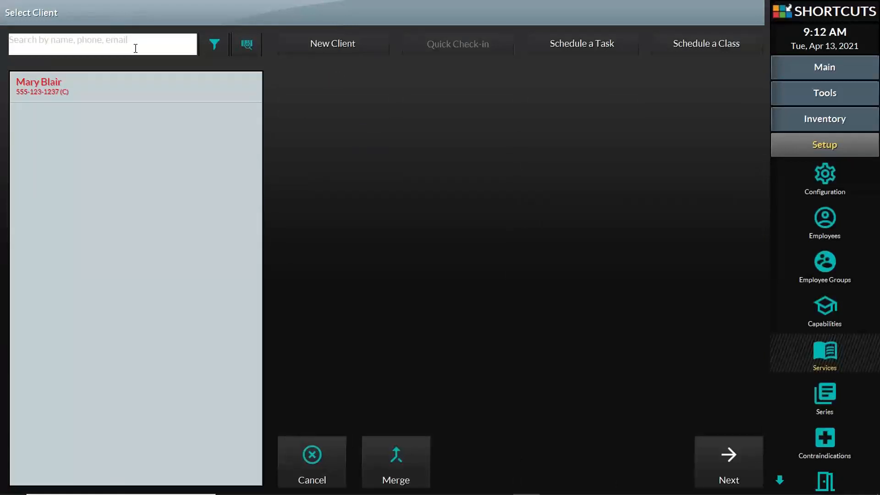
text(jen)
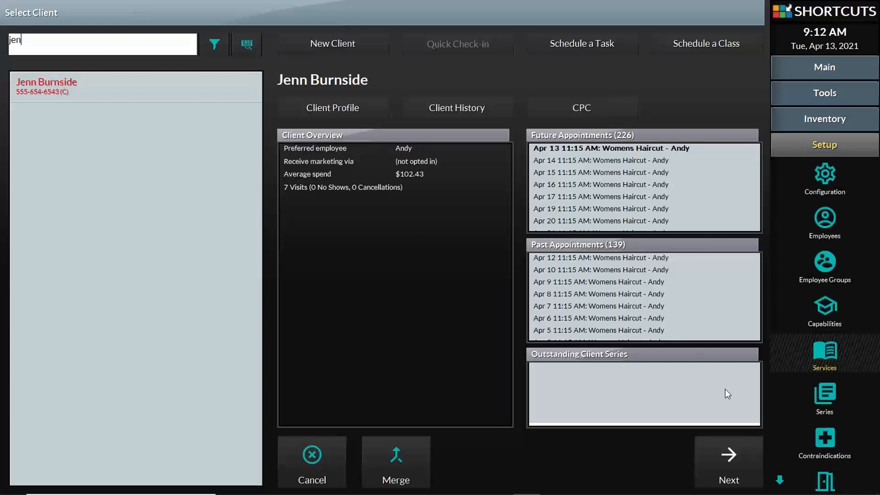
click(733, 453)
- Tag the booking as a salon client and book the Spa Packages Bridesmaid service
click(361, 206)
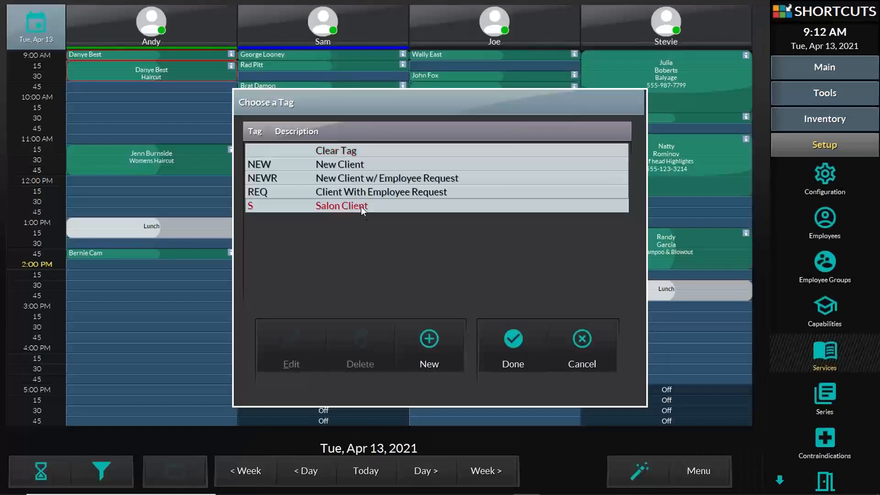
click(532, 351)
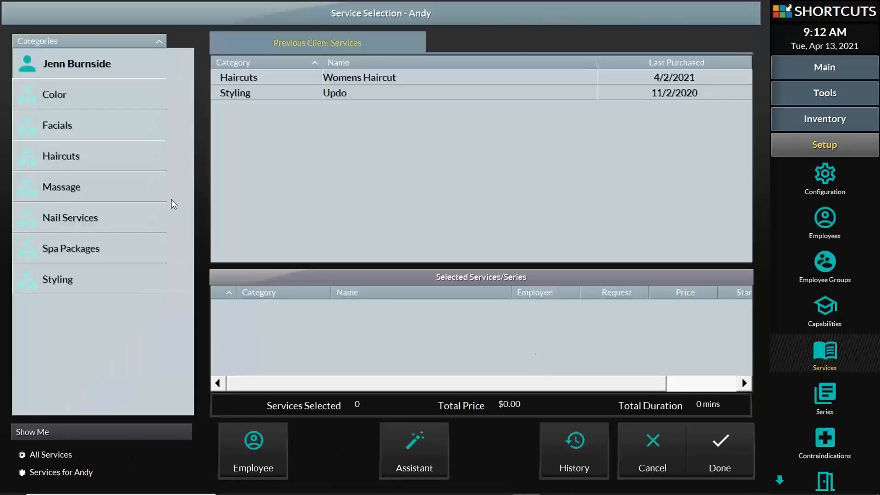
click(72, 246)
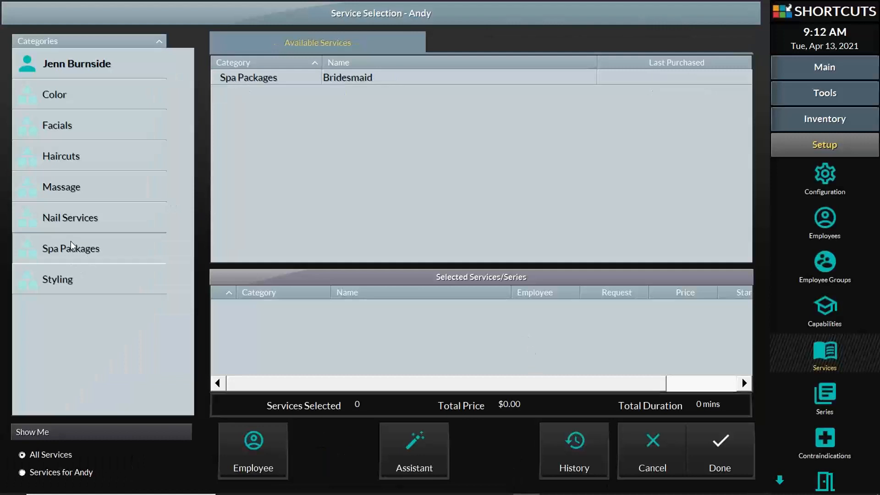
click(341, 85)
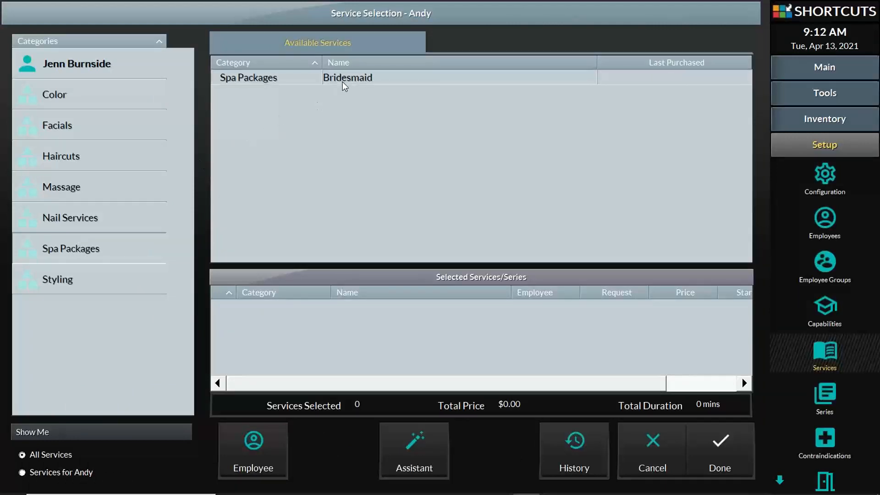
click(722, 456)
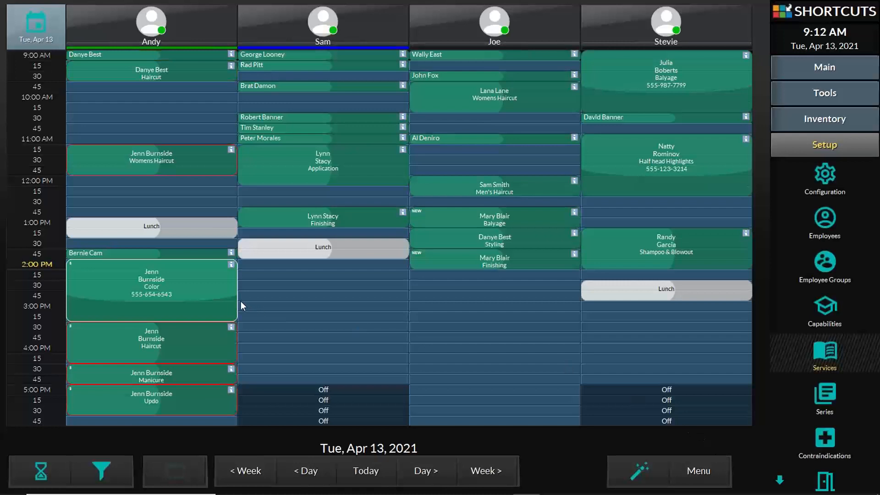
- After checking the booking details, drag Manicure to 2:30 PM and Updo to 4:30 PM in the third column
click(110, 326)
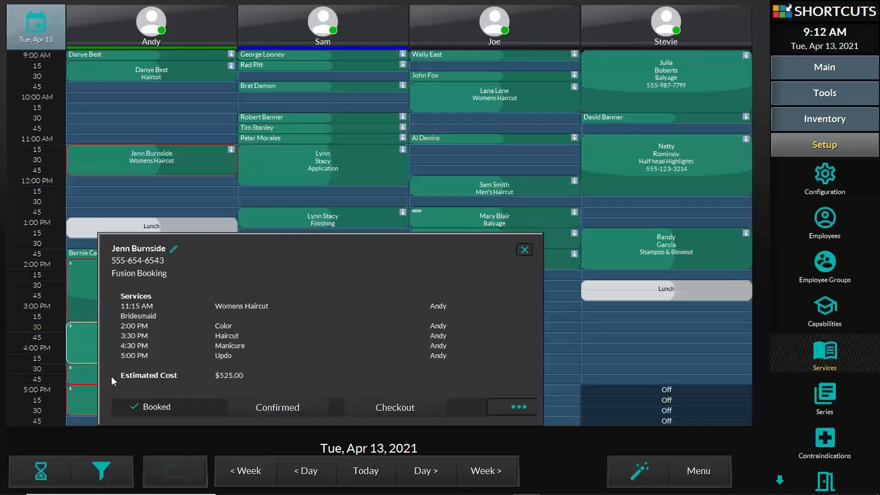
click(88, 373)
click(72, 394)
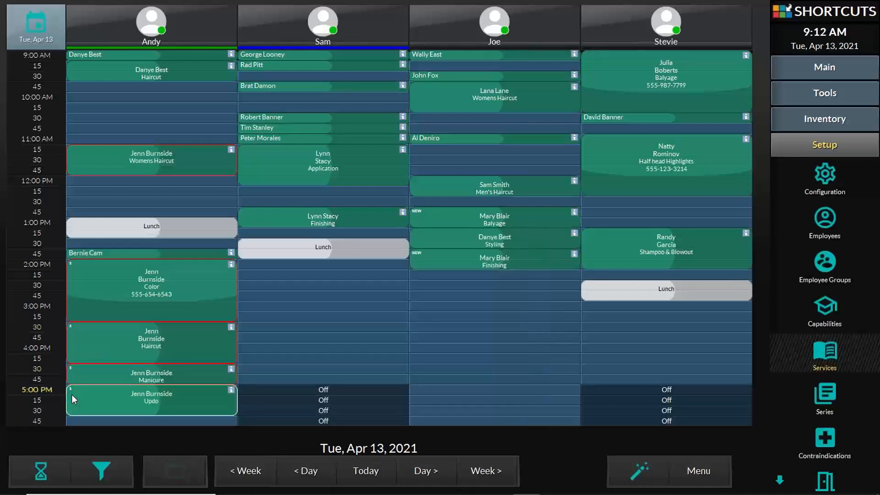
click(530, 447)
drag(91, 375, 434, 295)
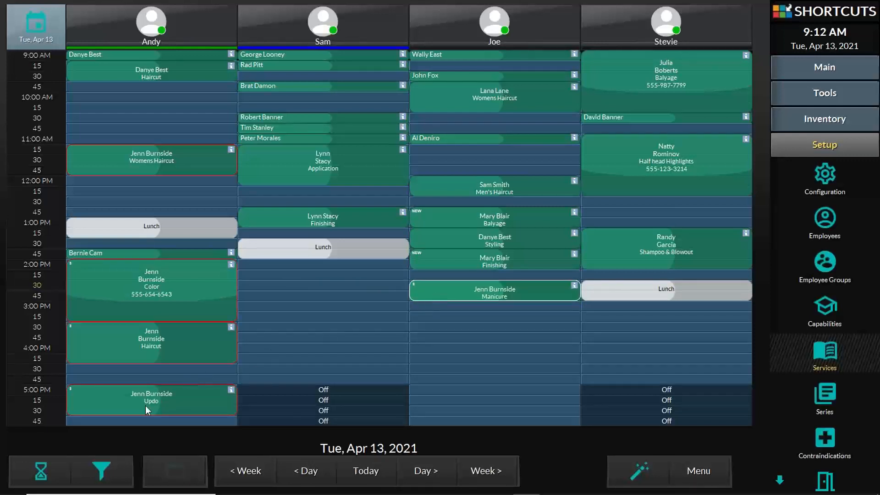
drag(90, 400, 434, 383)
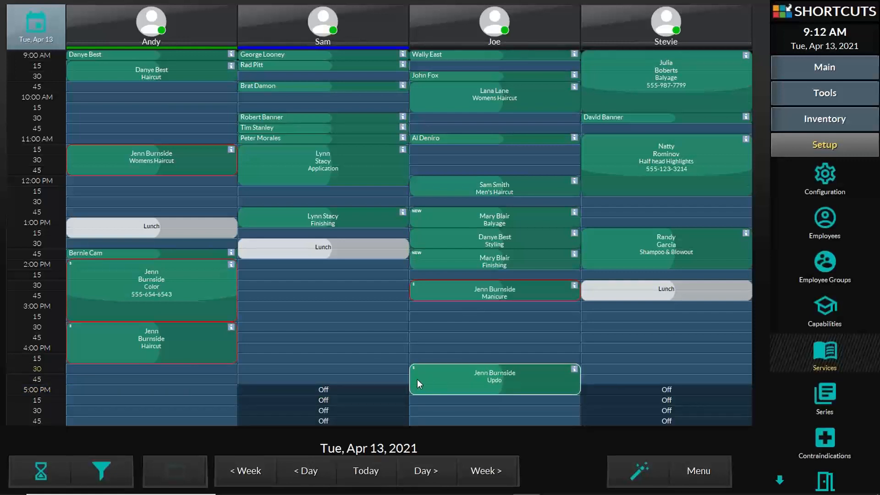
- Review the booking details from the Color and Haircut blocks and another client's Application booking
click(184, 280)
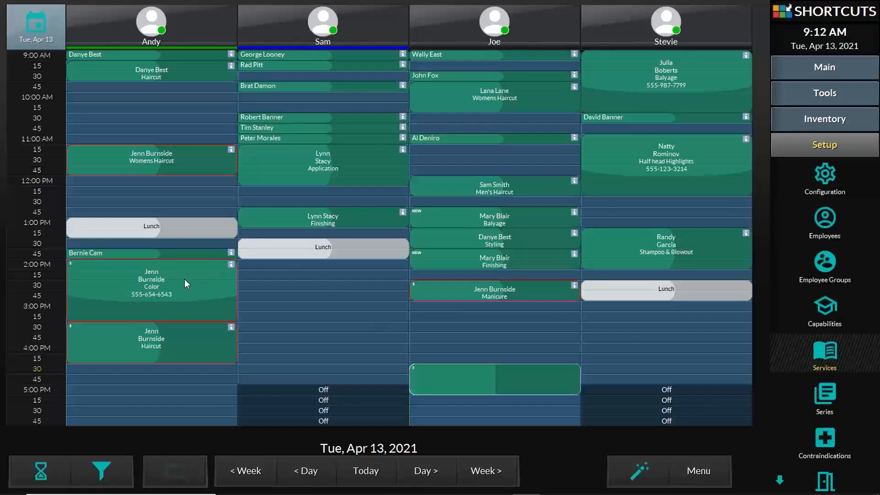
click(154, 335)
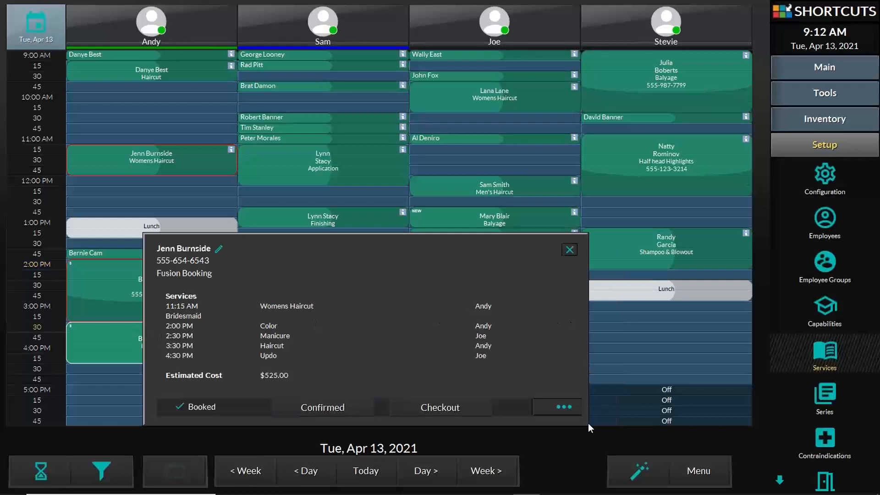
click(563, 447)
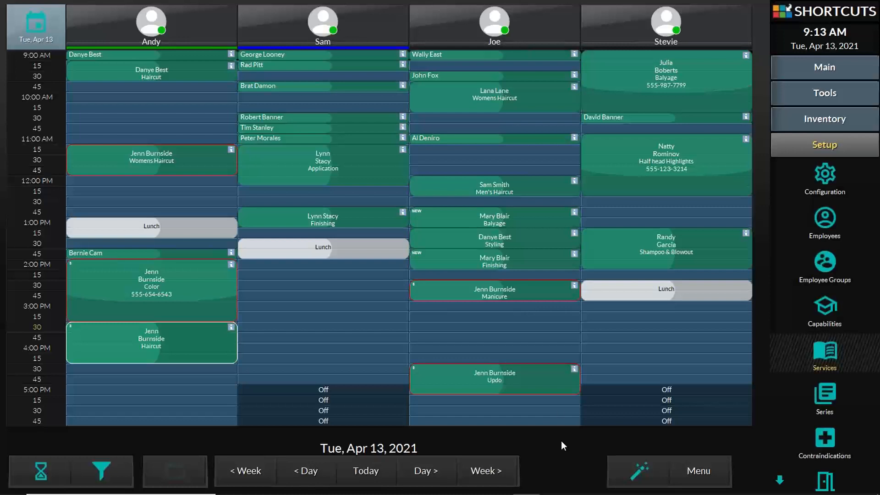
click(350, 171)
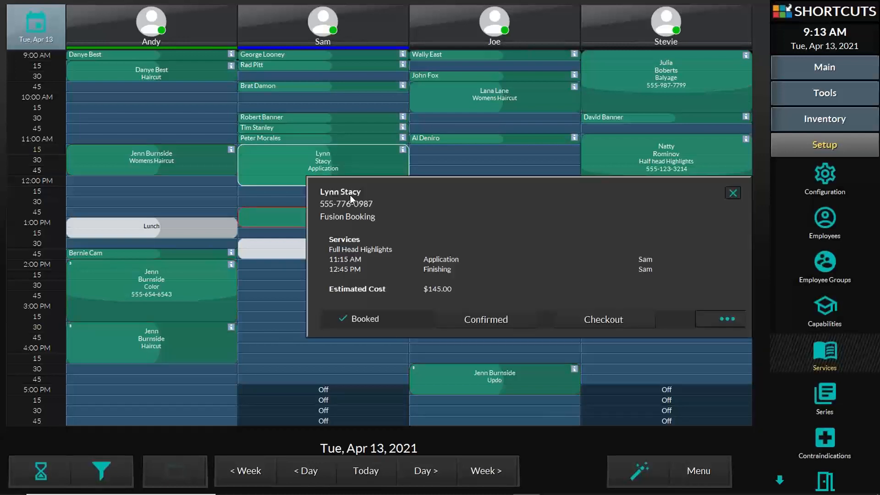
click(282, 213)
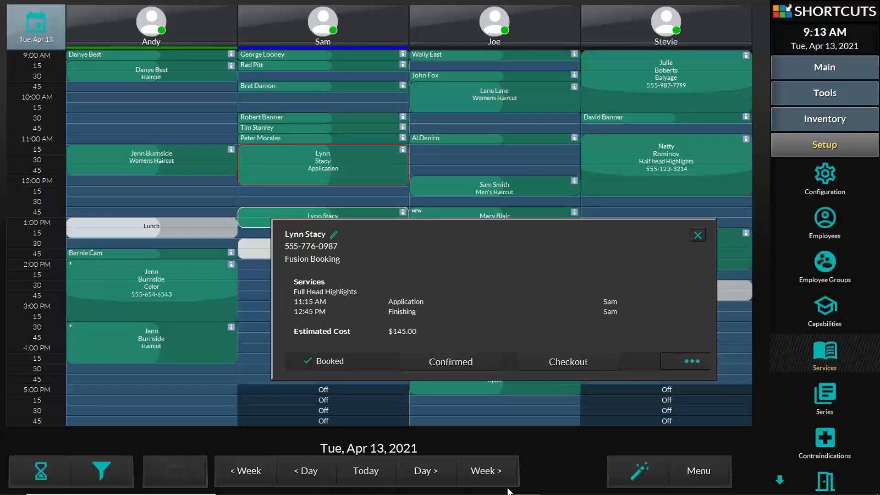
mouse_move(507, 493)
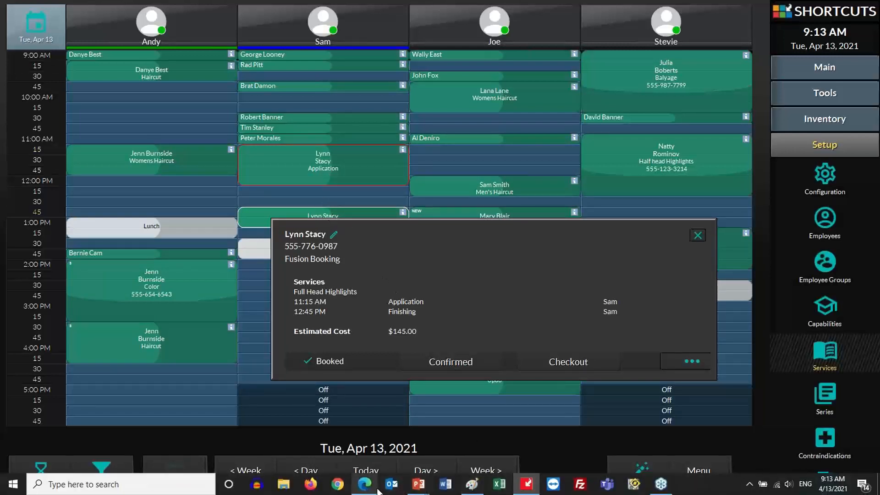
- Present the Appointment Book Advanced deck from the current slide up to Working with Resources' first bullet
mouse_move(418, 484)
mouse_move(464, 446)
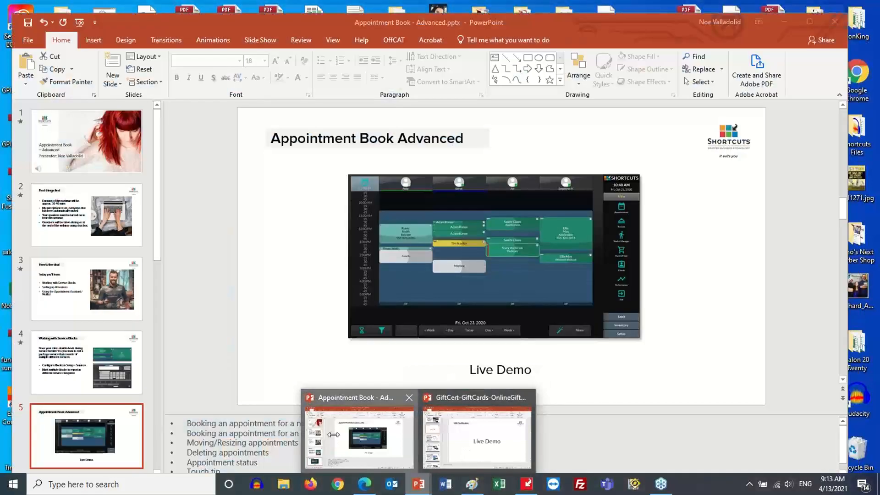
click(353, 434)
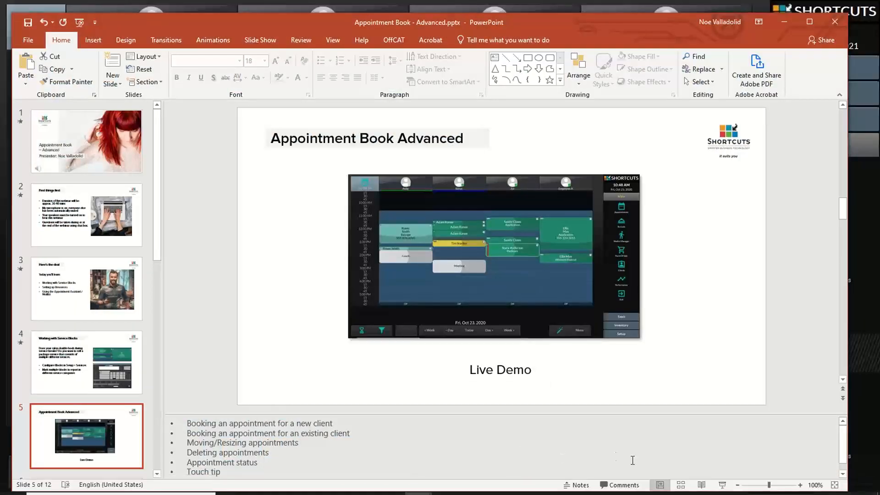
click(722, 485)
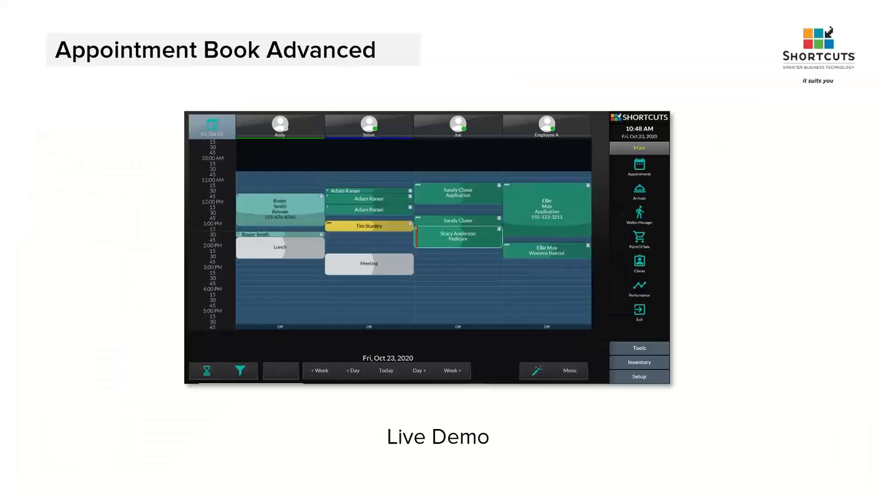
click(580, 452)
click(579, 452)
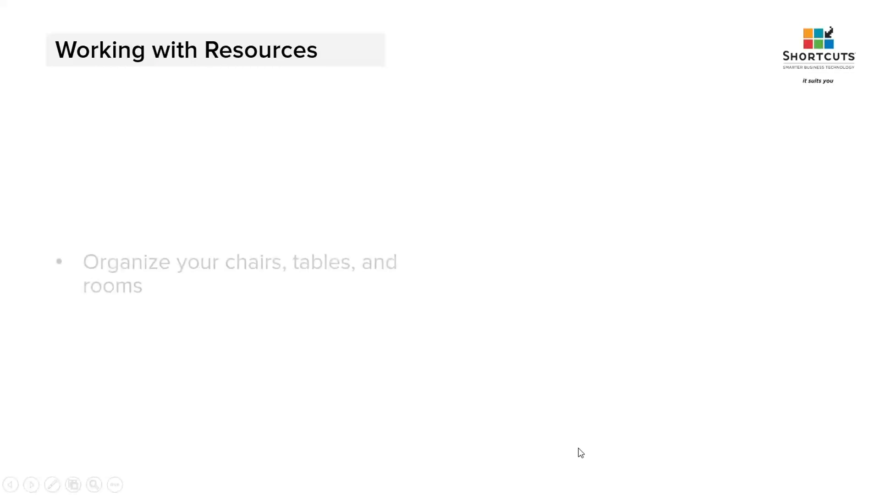
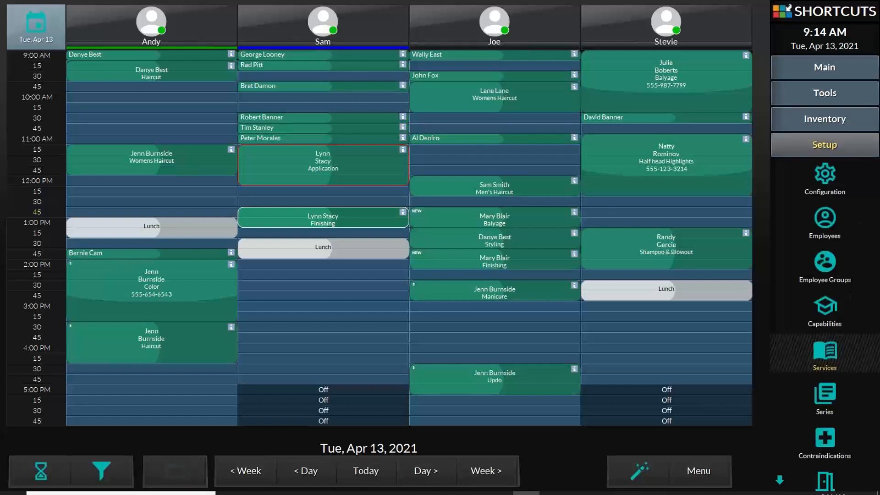
- Open Resources Setup and expand the Pedicure Room category's resources and services
click(781, 478)
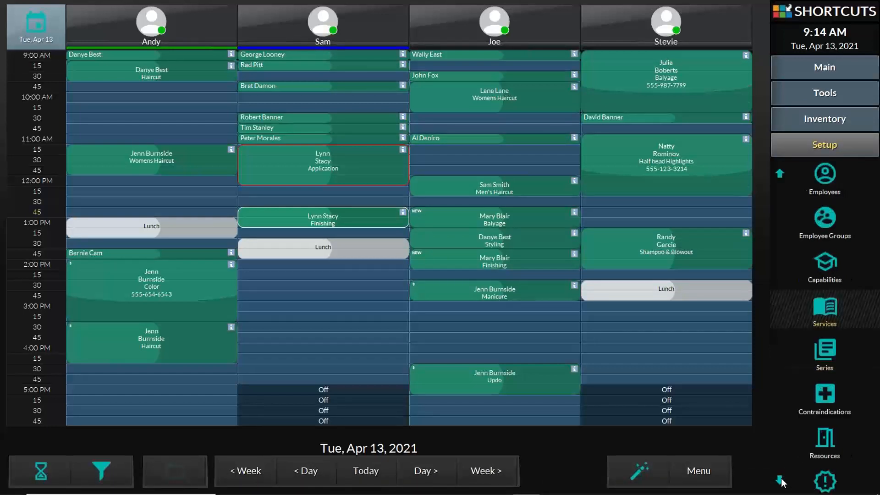
click(781, 477)
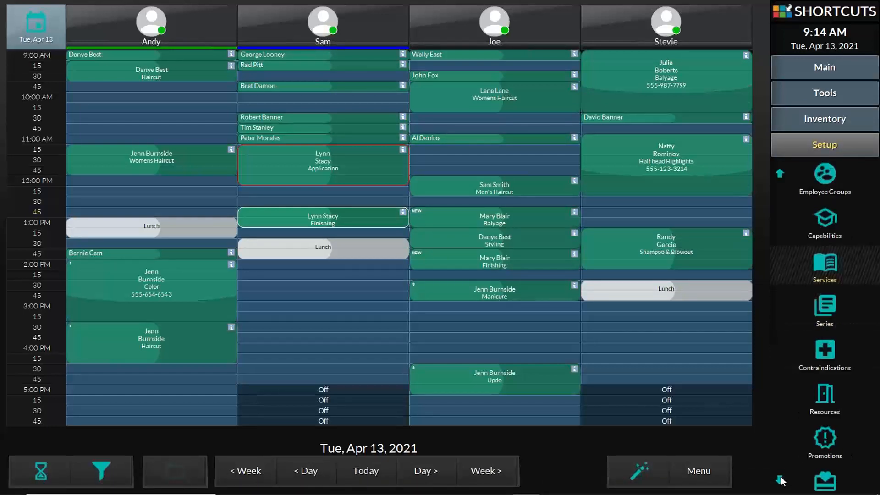
click(828, 396)
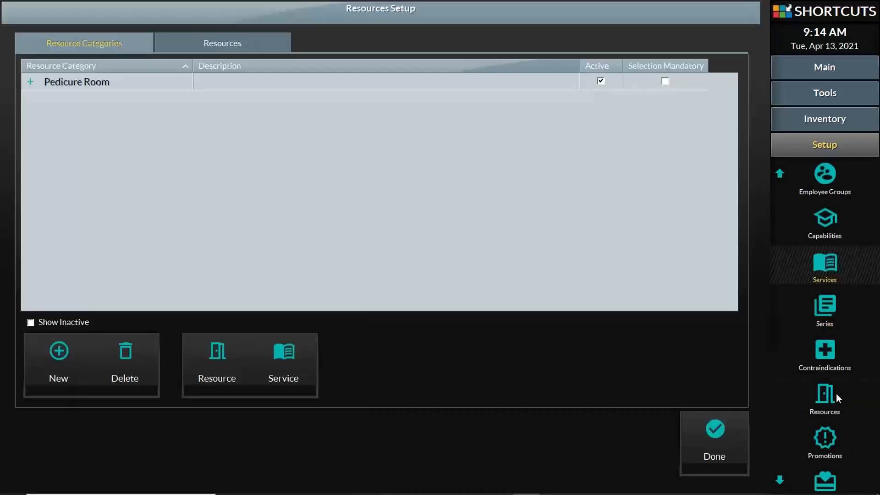
click(30, 83)
click(40, 100)
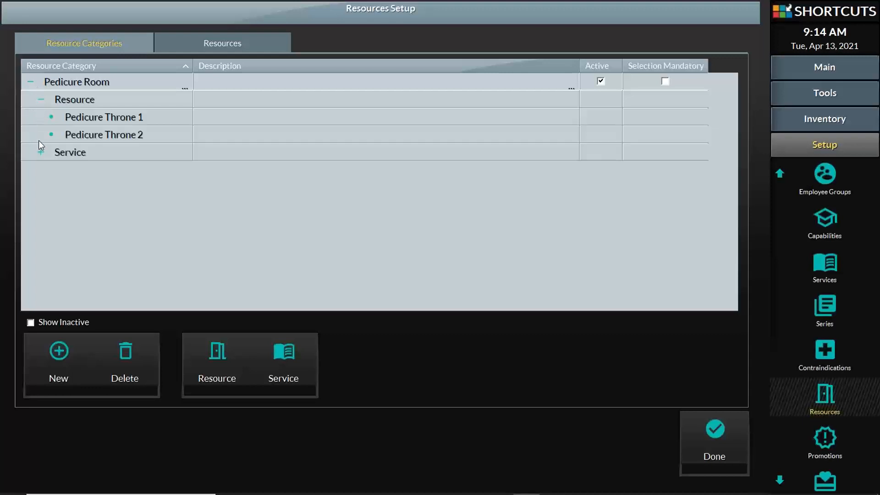
click(41, 153)
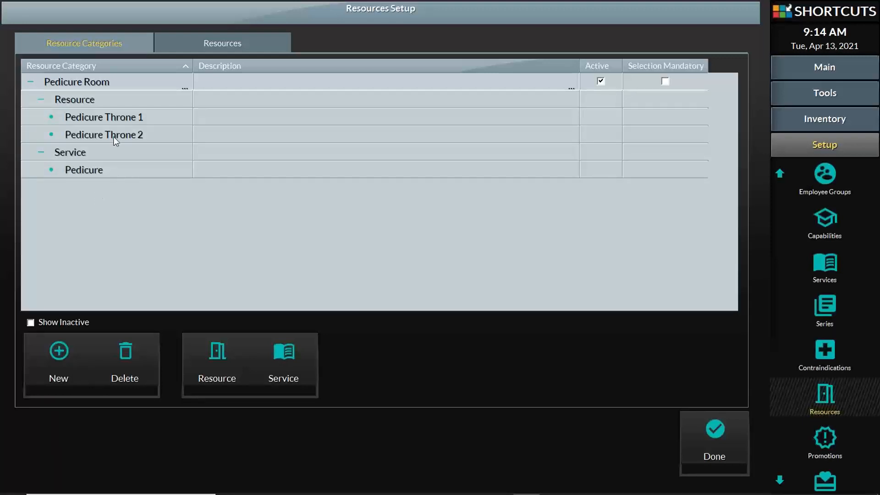
- Delete the Pedicure Room category and view the individual resources list
click(131, 344)
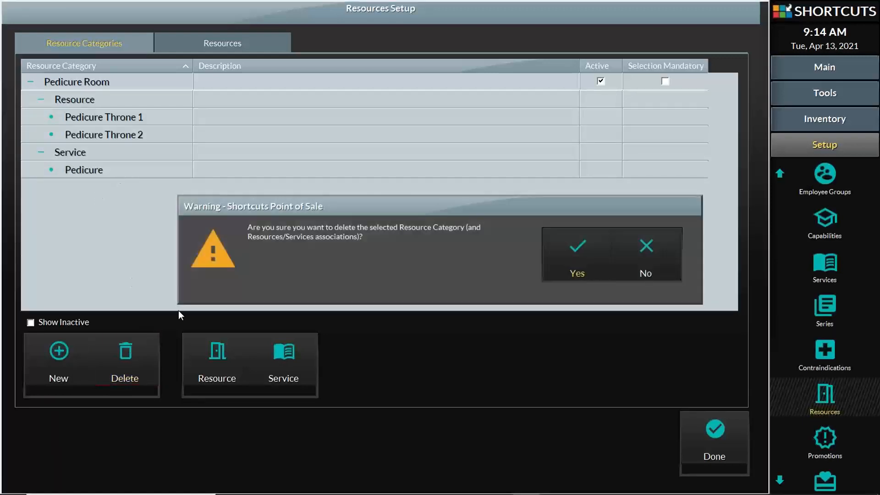
click(581, 265)
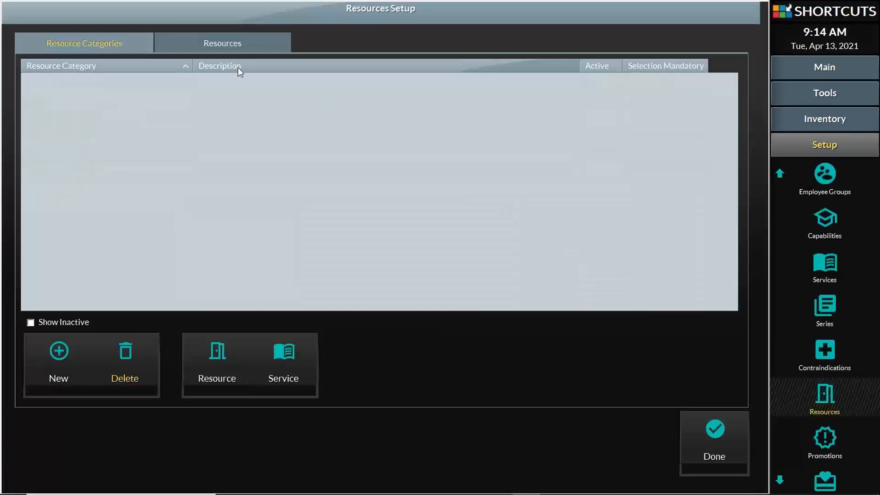
click(197, 44)
click(120, 43)
click(178, 45)
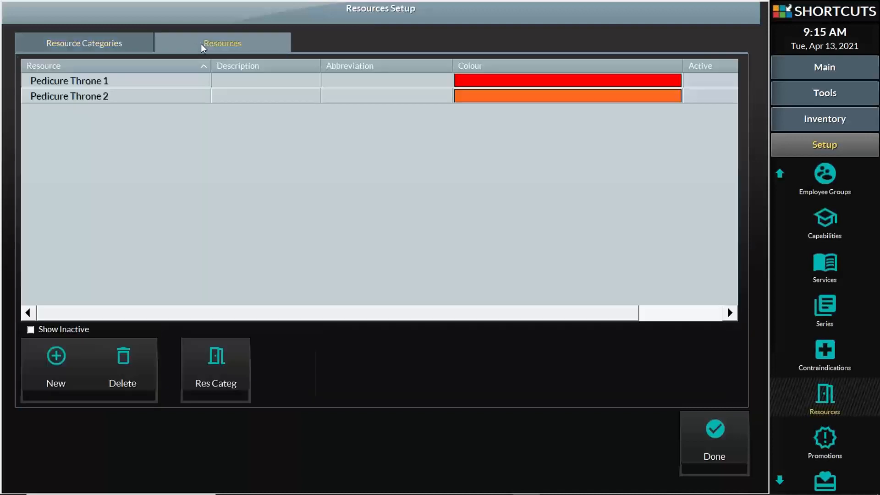
- Review the Pedicure Throne 1 and Pedicure Throne 2 resource names
click(142, 44)
click(227, 44)
click(133, 83)
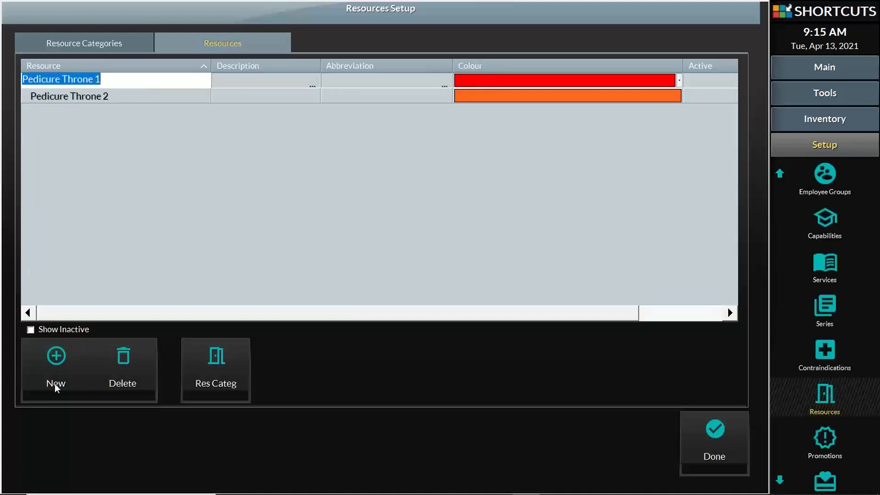
click(56, 369)
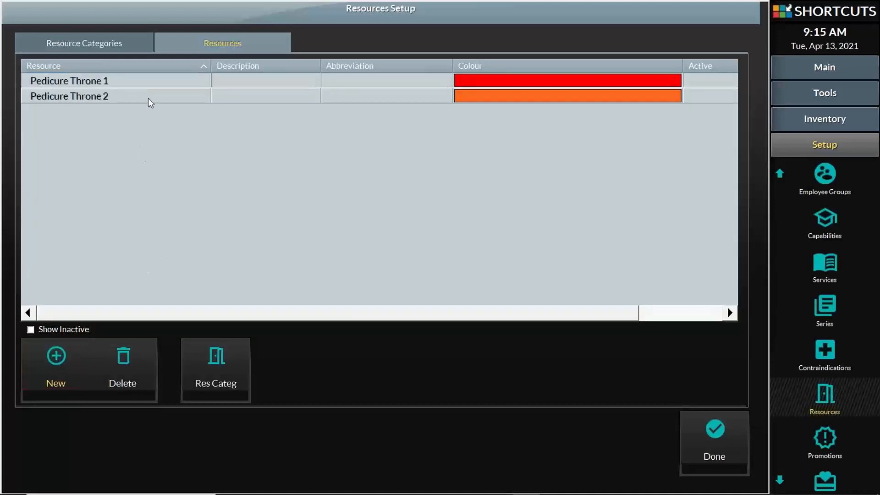
click(149, 84)
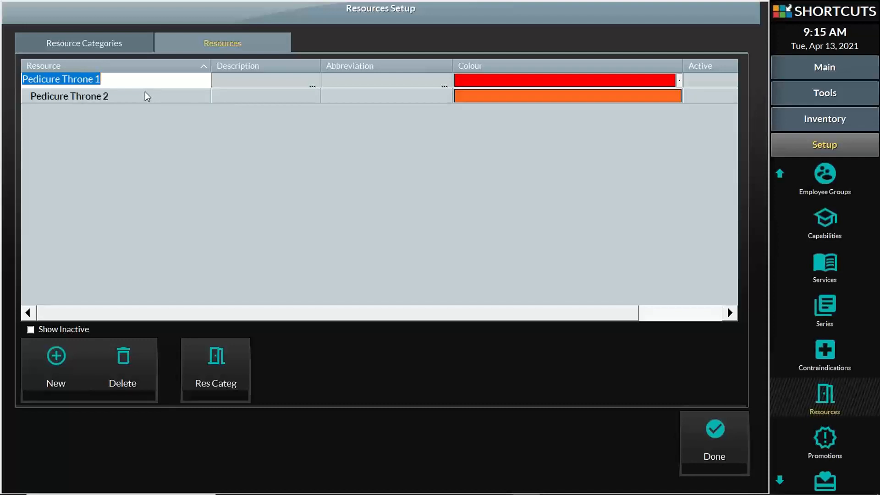
click(149, 101)
click(148, 98)
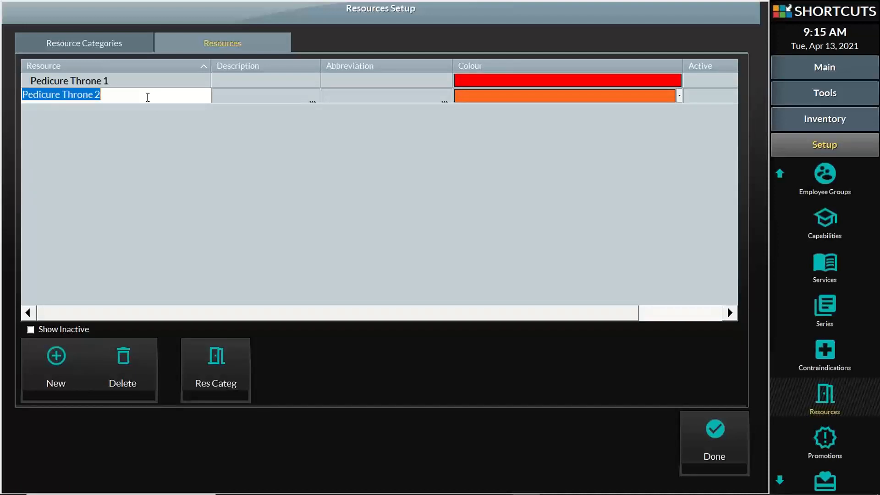
click(142, 85)
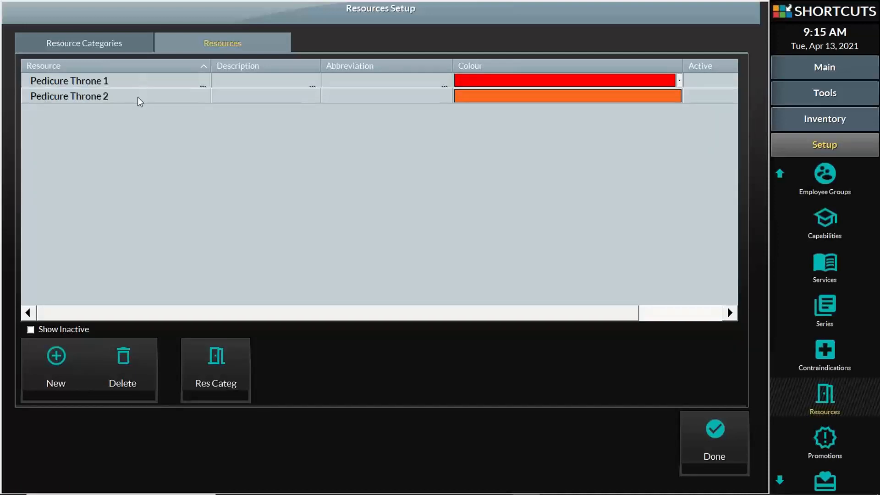
click(139, 97)
click(138, 97)
click(142, 130)
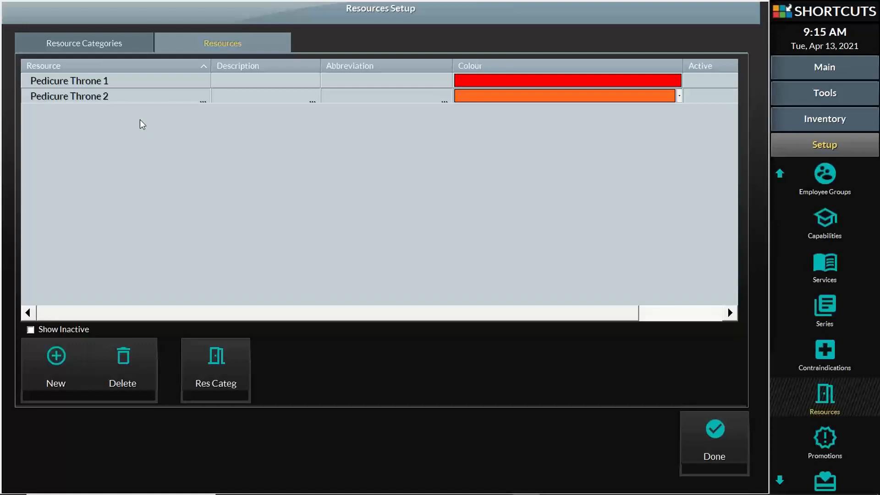
- Keep Pedicure Throne 1's colour red and return to the empty categories list
click(120, 84)
click(121, 97)
click(518, 81)
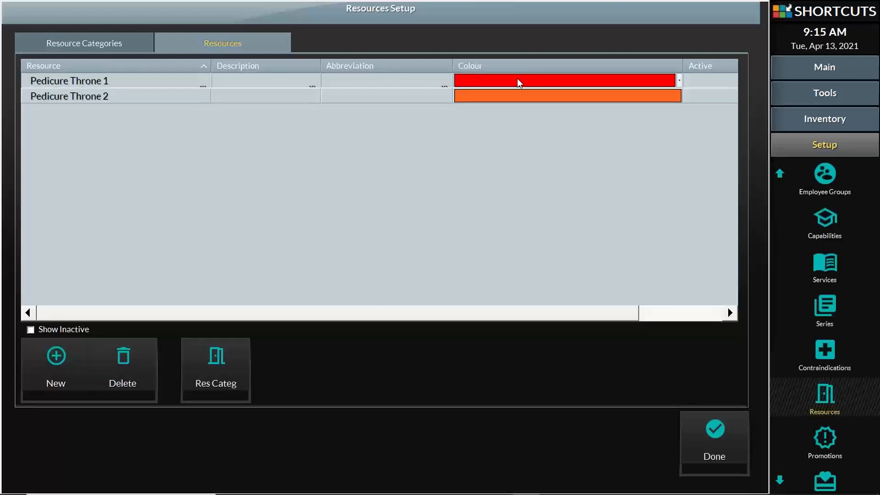
click(518, 82)
click(520, 82)
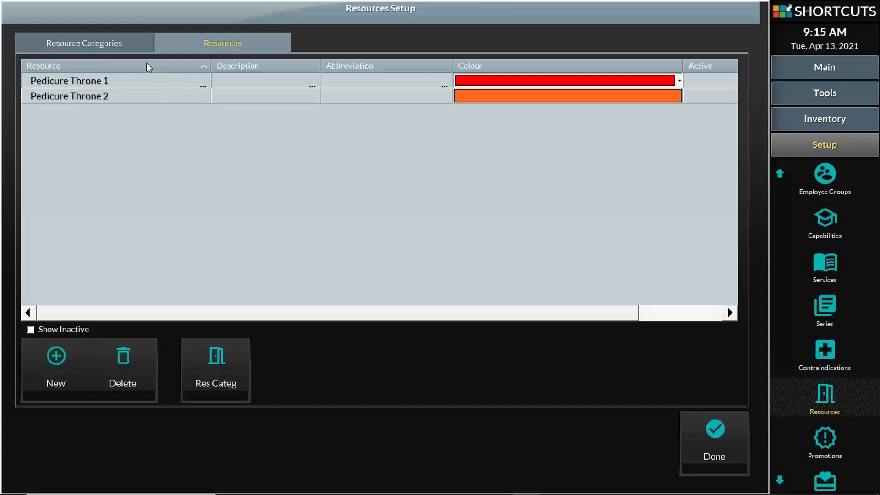
click(115, 44)
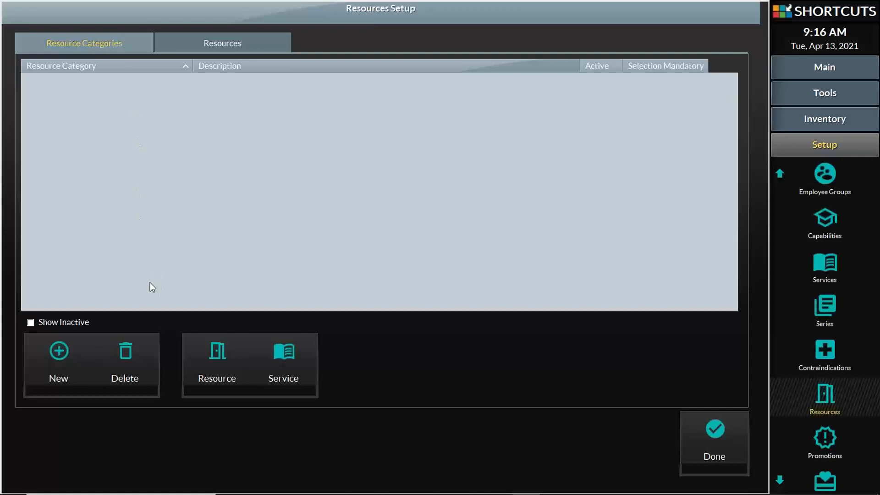
- Add a category named 'Pedicure Room' and open its resource allocation list
click(59, 350)
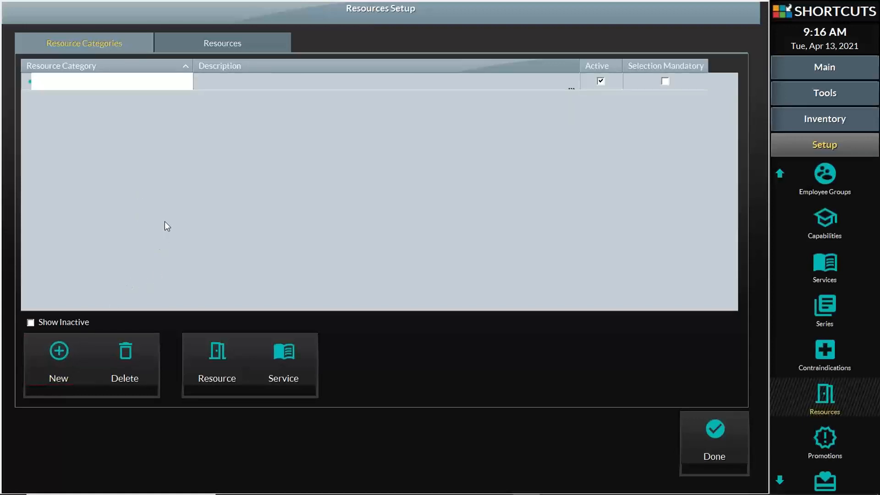
text(Pedicure Room)
click(301, 189)
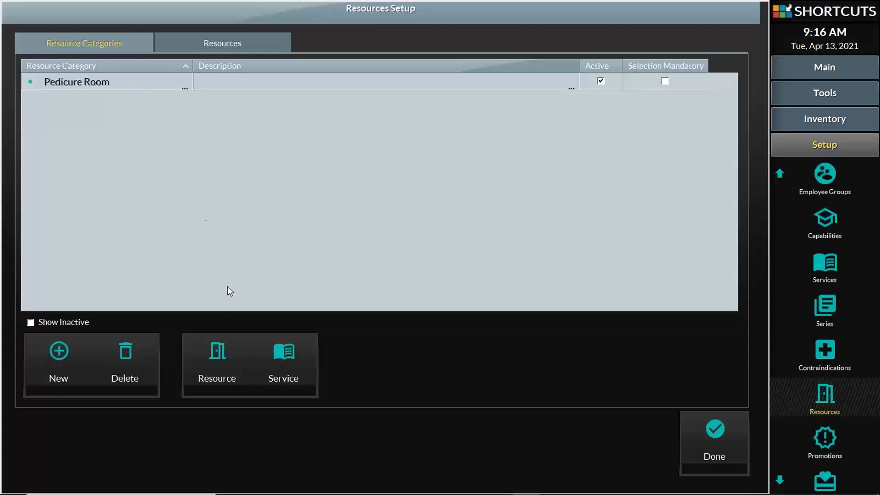
click(224, 361)
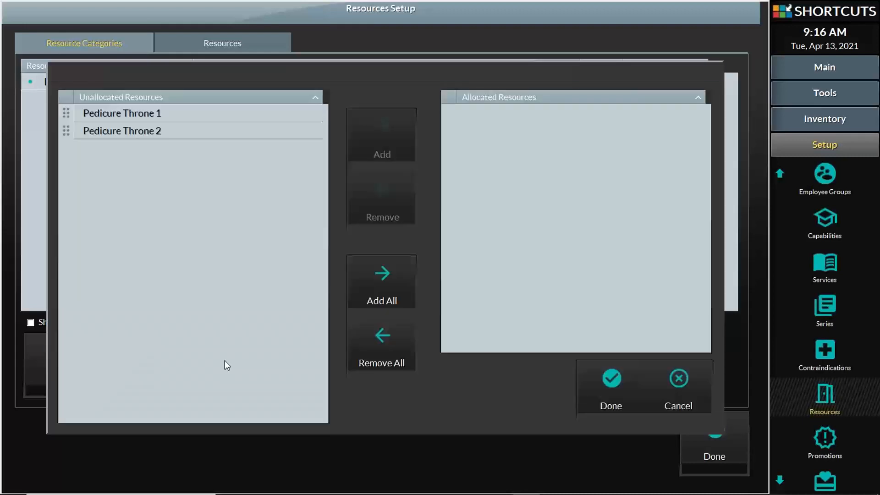
- Allocate Pedicure Throne 1 and 2 to Pedicure Room, dismissing the no-services warning
click(68, 117)
click(66, 127)
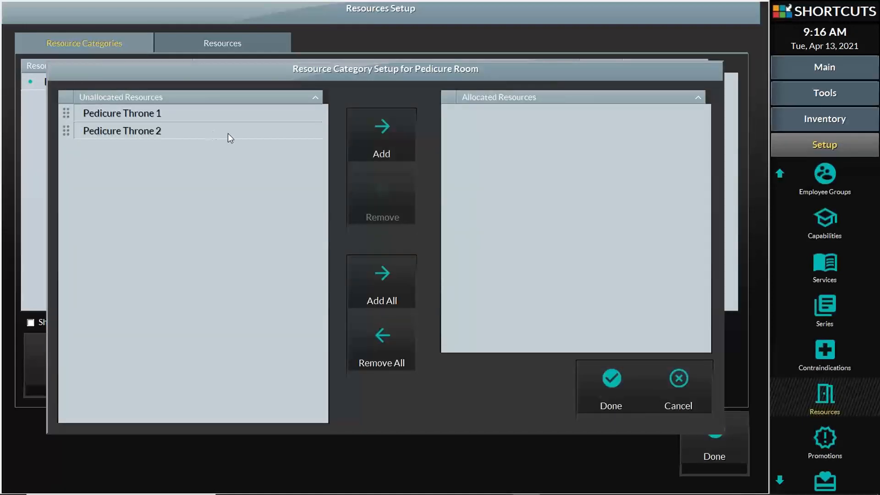
click(395, 139)
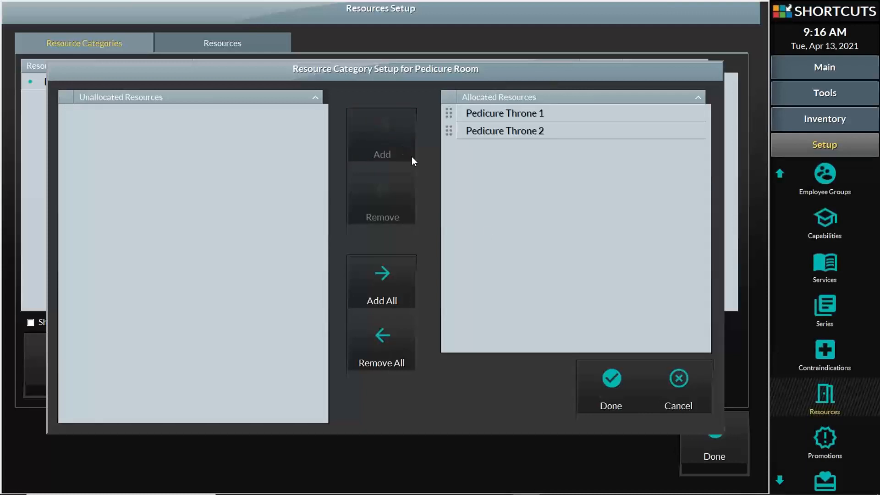
click(623, 390)
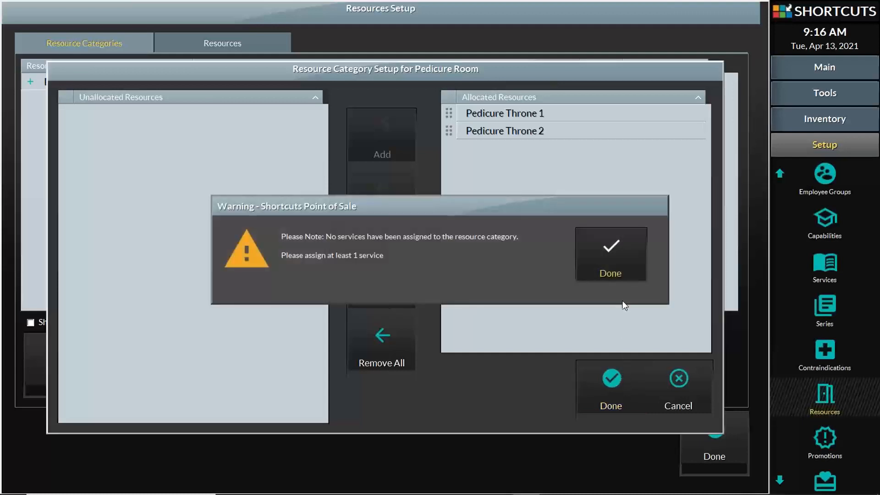
click(609, 251)
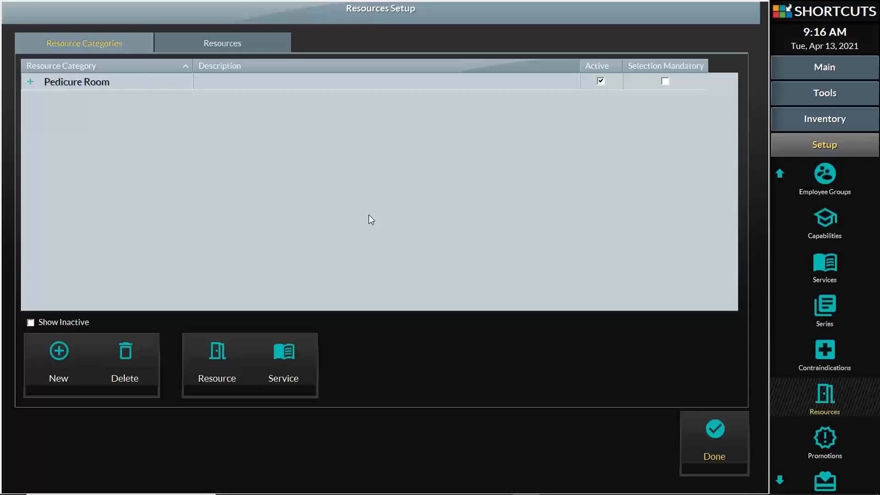
- Allocate the Pedicure service from Nail Services to the Pedicure Room category
click(281, 356)
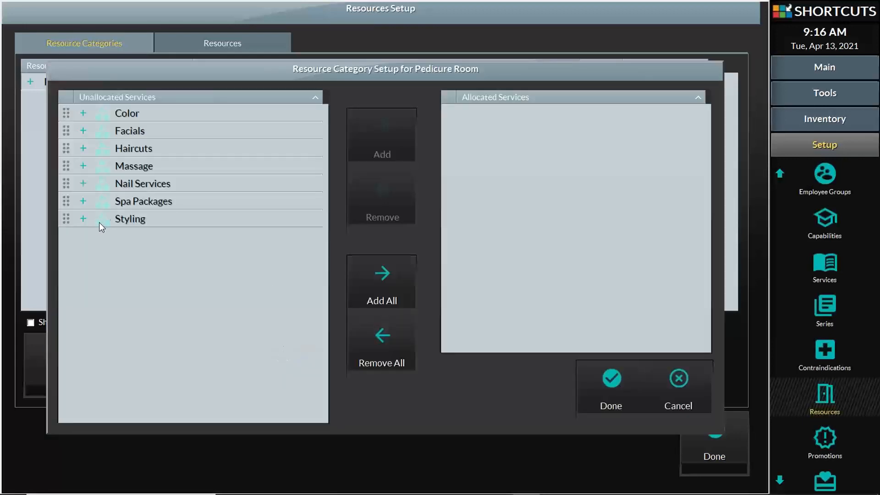
click(84, 183)
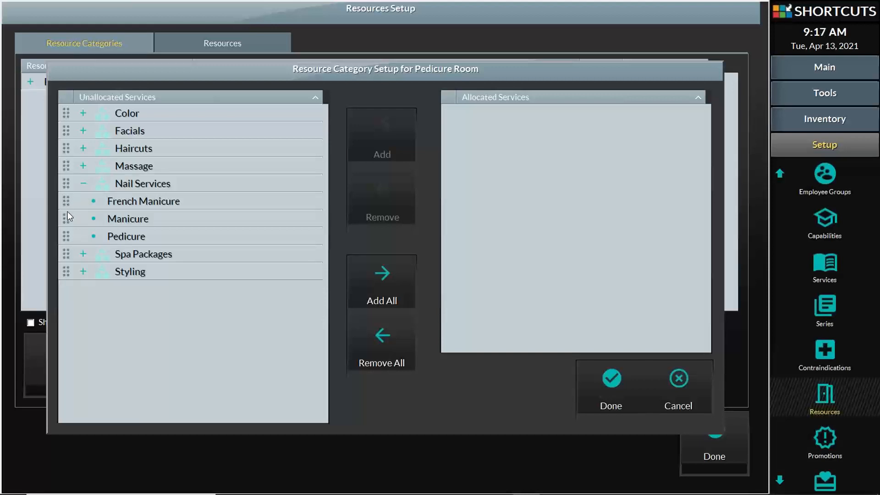
click(62, 237)
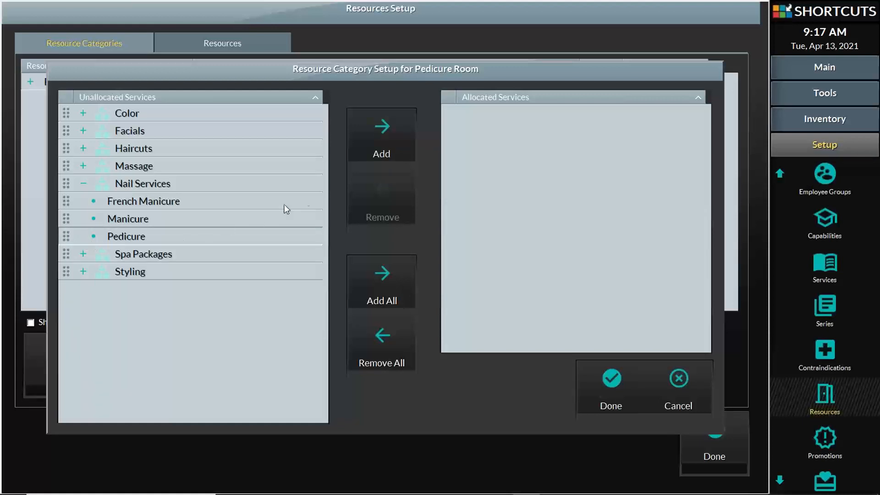
click(400, 132)
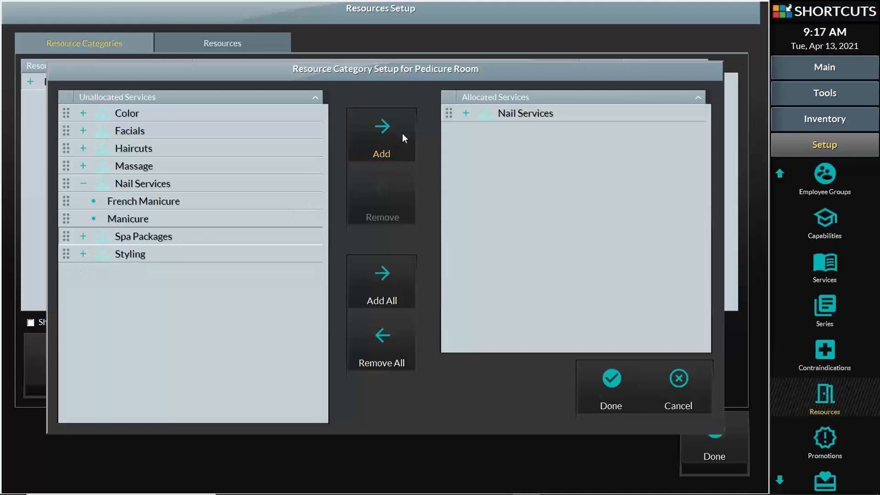
click(609, 389)
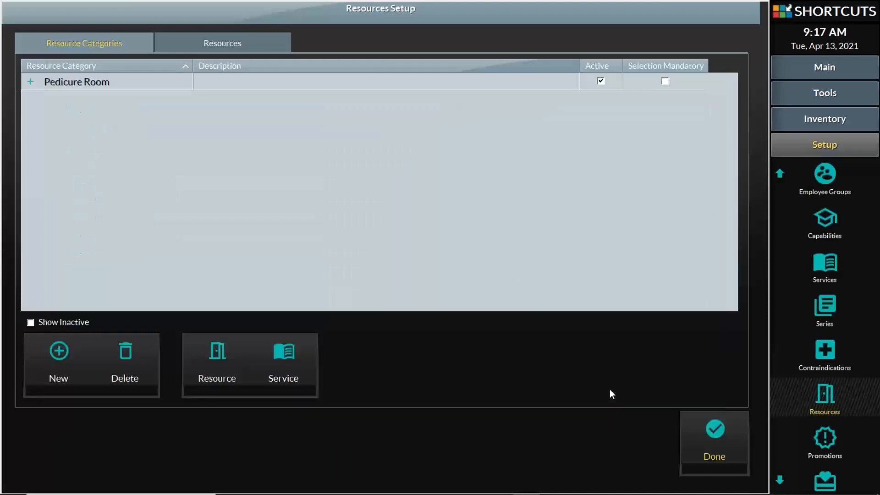
- Confirm Pedicure Room holds both thrones and Pedicure, then close Resources Setup
click(29, 81)
click(40, 99)
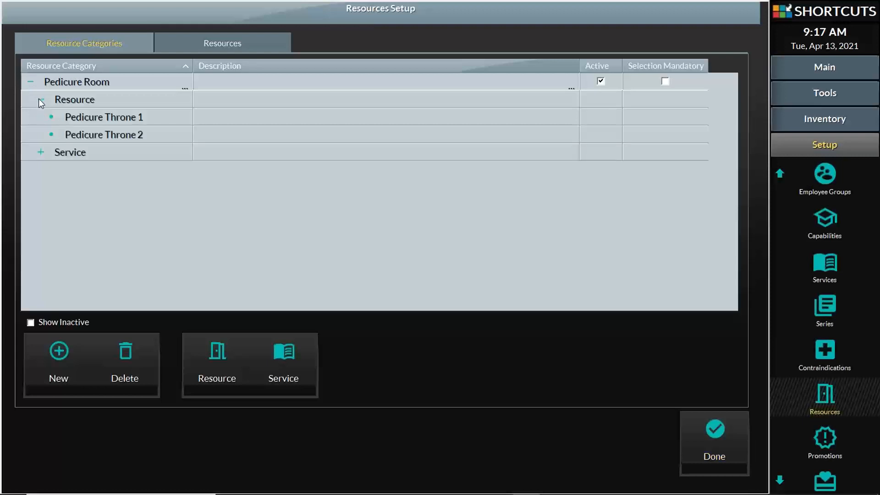
click(40, 153)
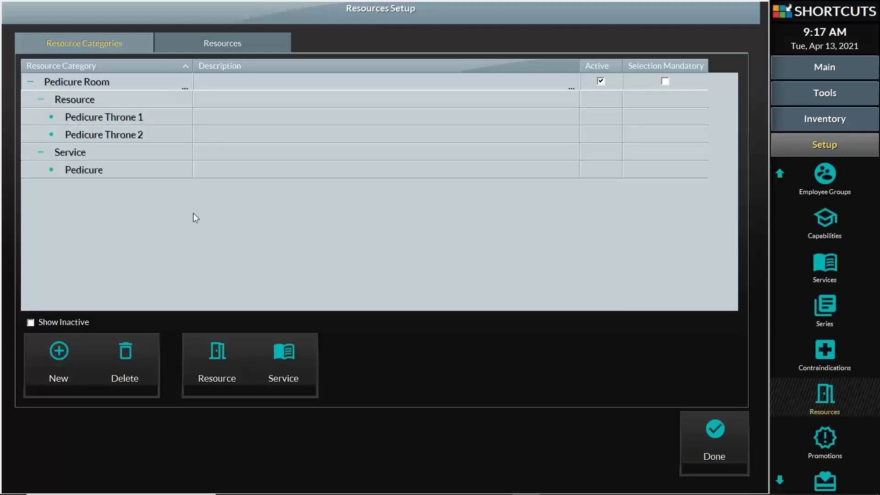
click(708, 446)
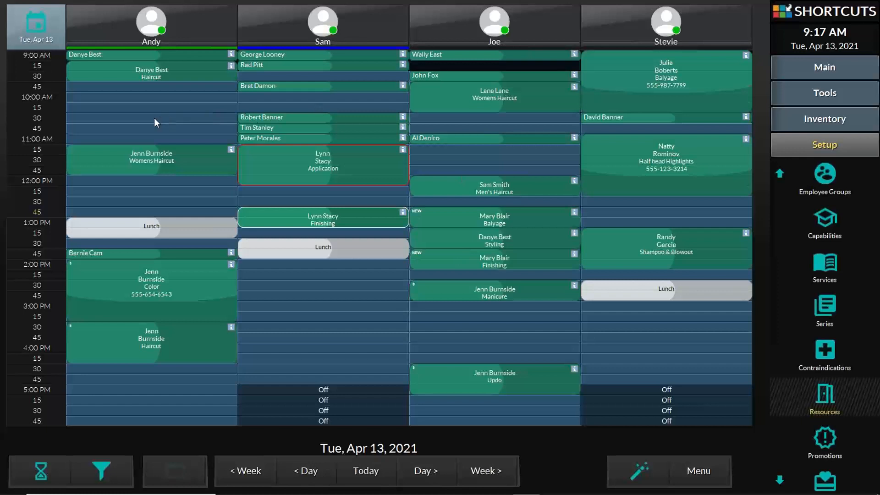
- Start an appointment in the first stylist's column and select the searched-for client
click(129, 120)
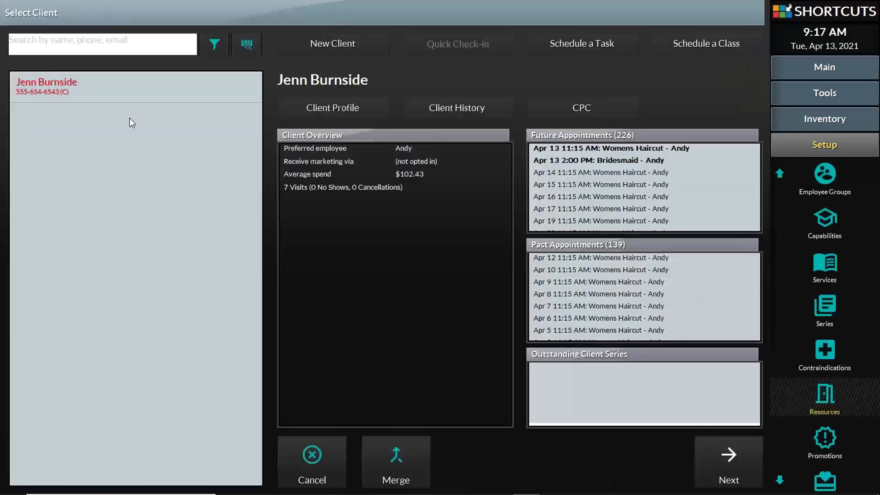
click(118, 41)
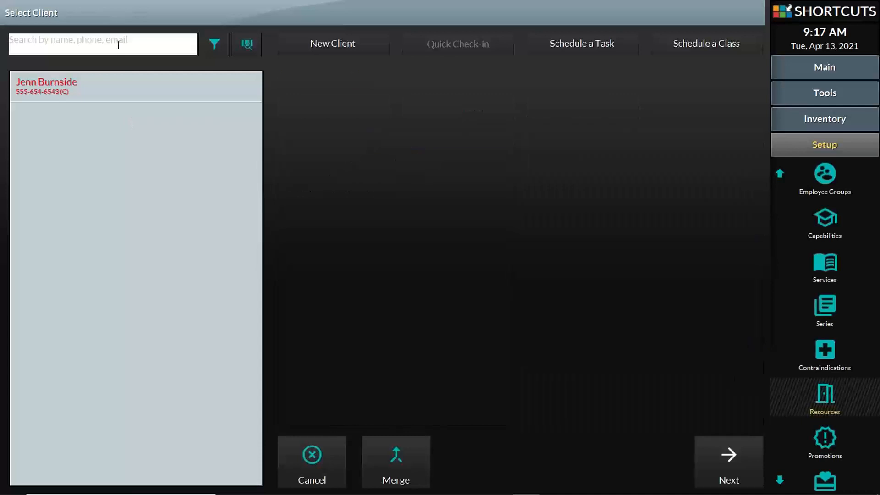
text(mi)
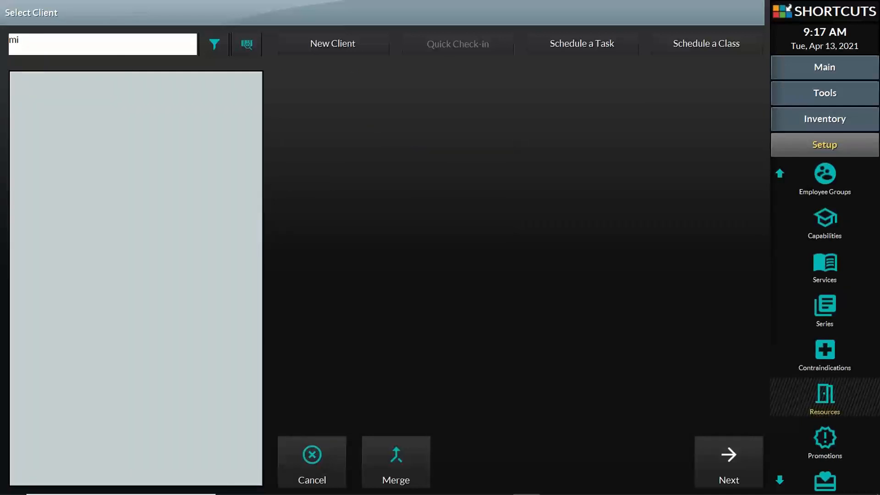
text(k)
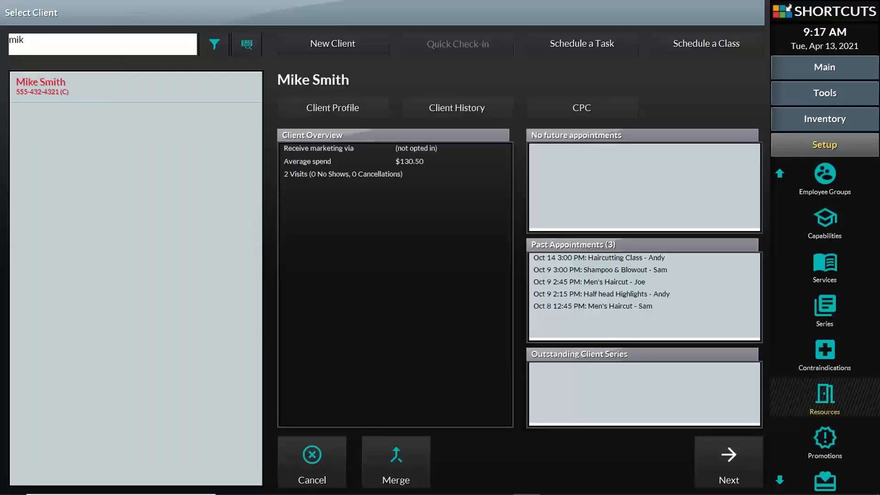
click(721, 458)
- Accept the client's details and tag the booking as S Salon Client
click(641, 262)
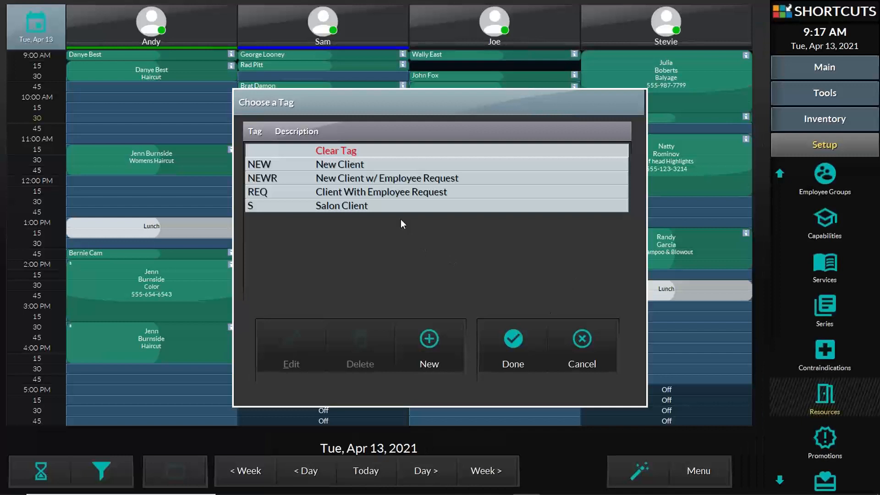
click(400, 207)
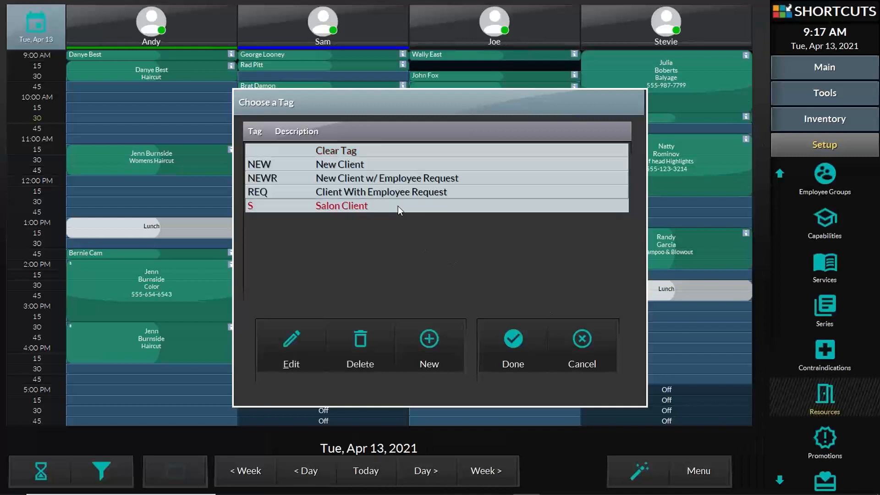
click(516, 352)
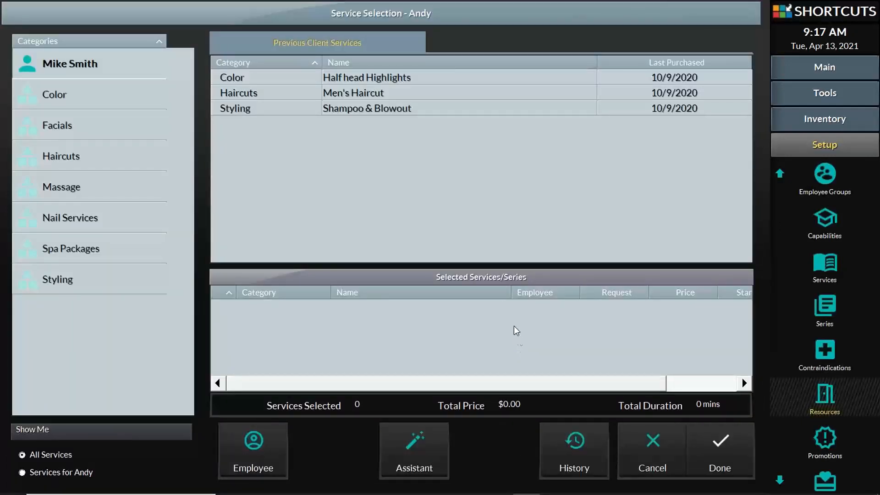
- Add a Pedicure on Pedicure Throne 1 ($60.00, 60 mins) and place the booking
click(95, 219)
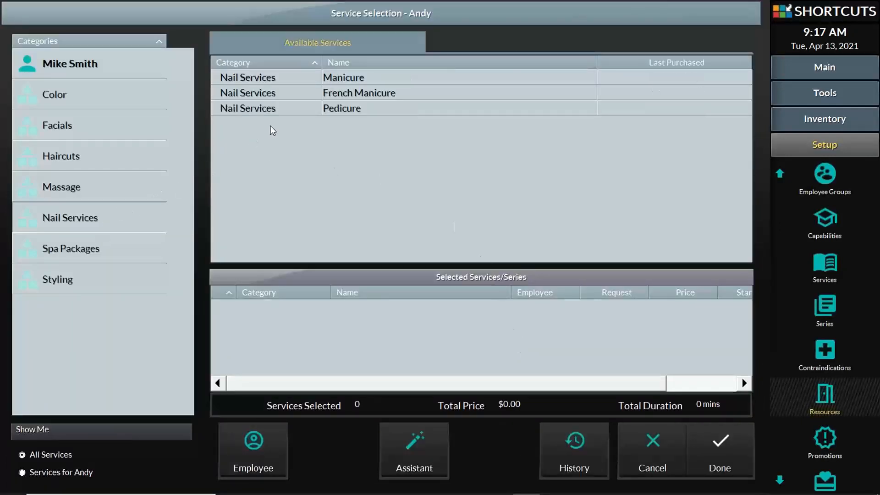
click(359, 108)
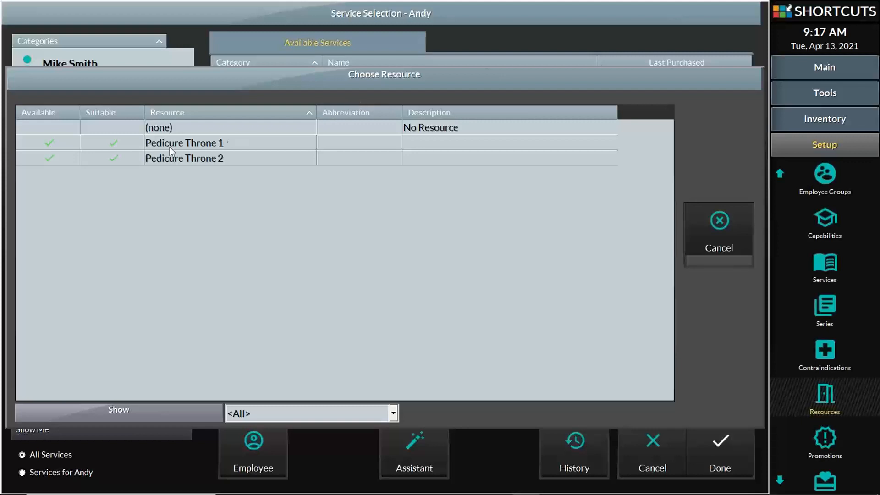
click(190, 143)
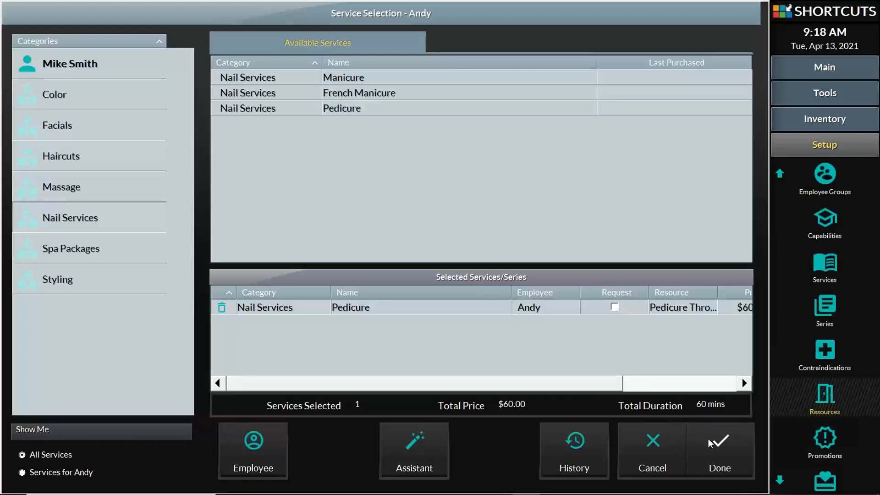
click(657, 306)
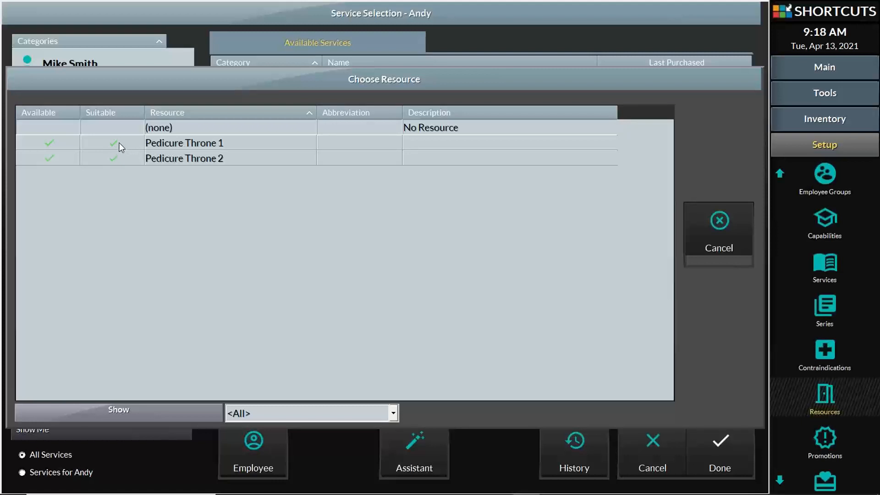
double_click(161, 142)
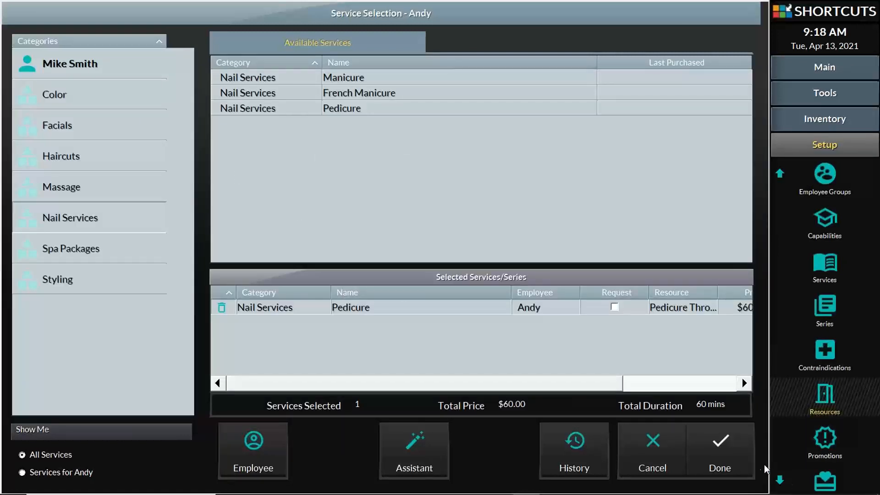
click(727, 458)
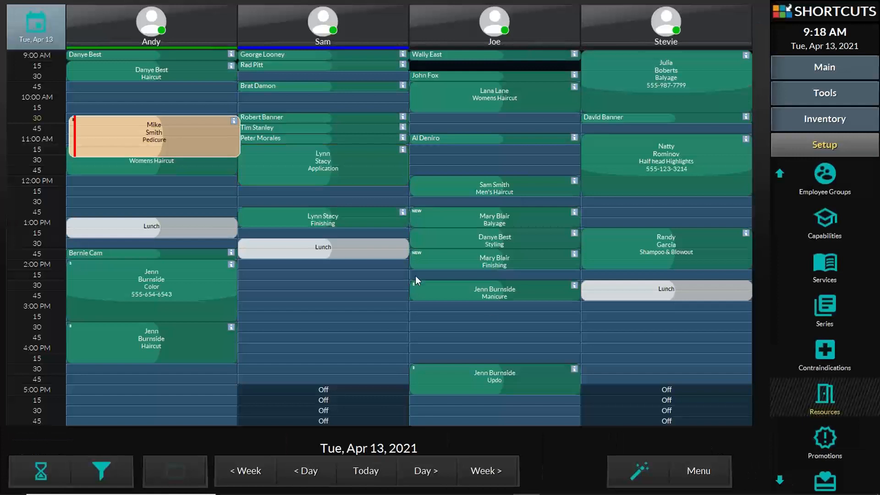
- Move the Womens Haircut to another stylist's afternoon and the pedicure to 10:00 AM, then start a new booking
drag(95, 165, 265, 275)
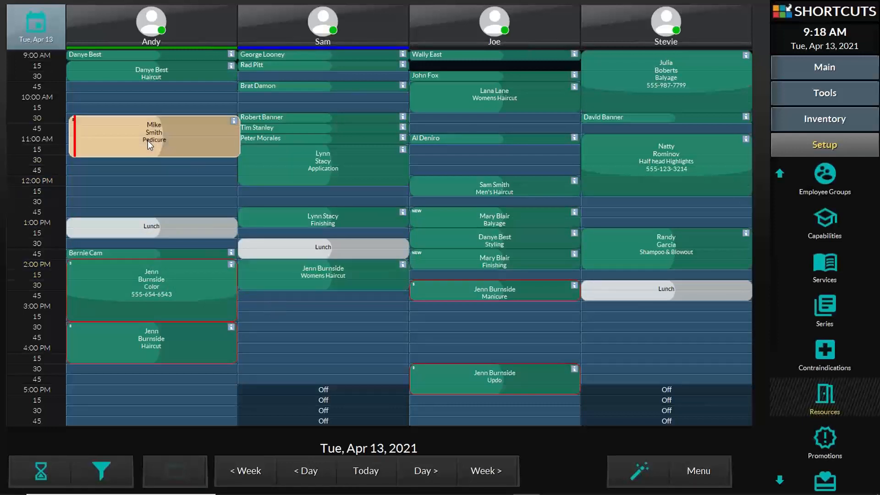
click(123, 132)
drag(120, 137, 112, 110)
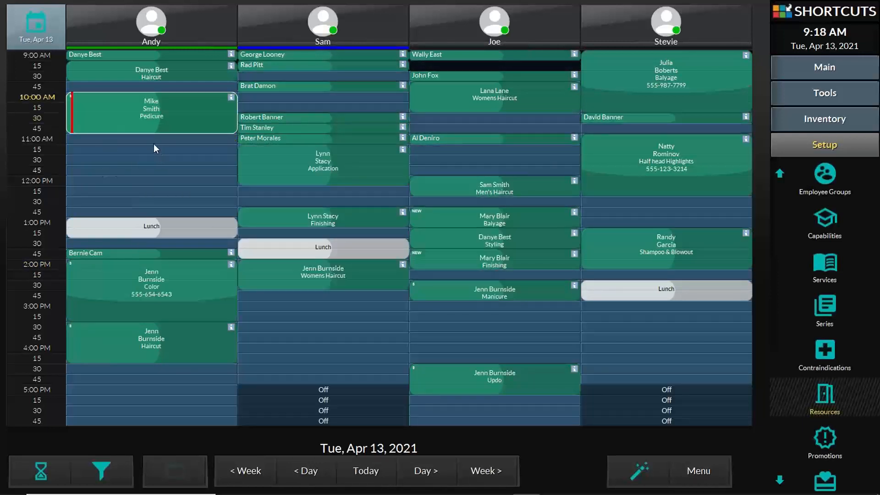
double_click(274, 95)
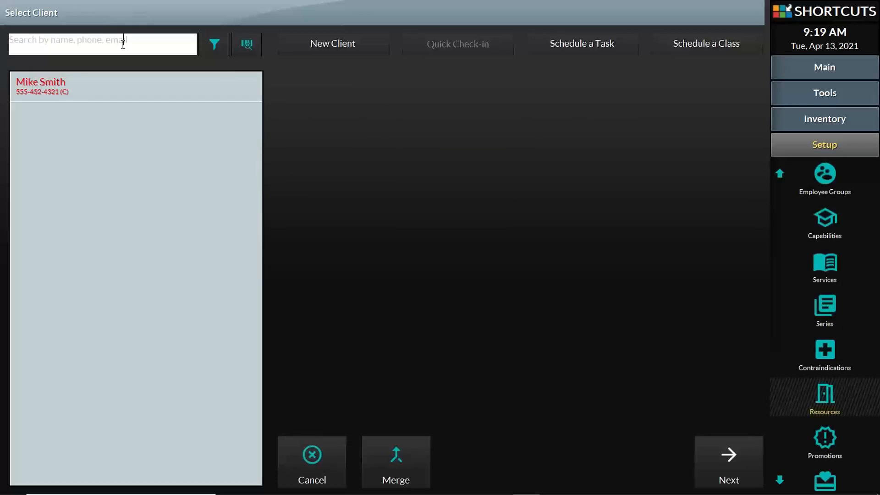
- Search for and select the existing client for the new booking
text(na)
key(BackSpace)
key(BackSpace)
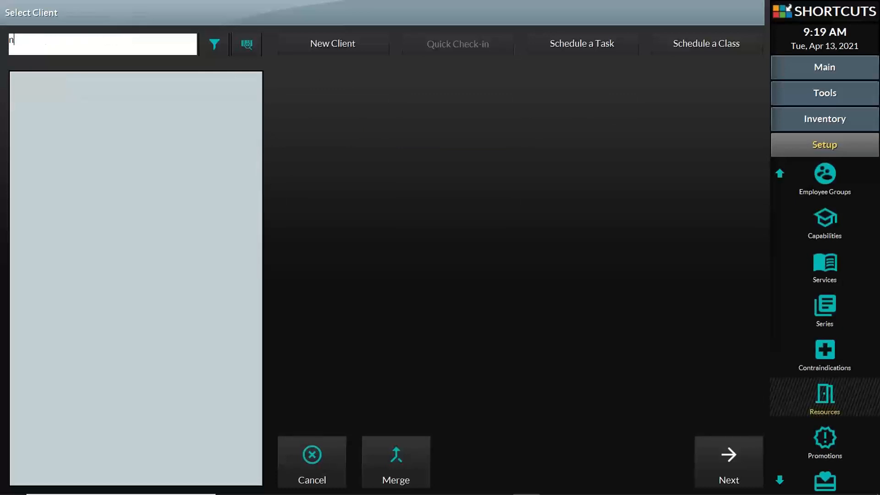
text(robe)
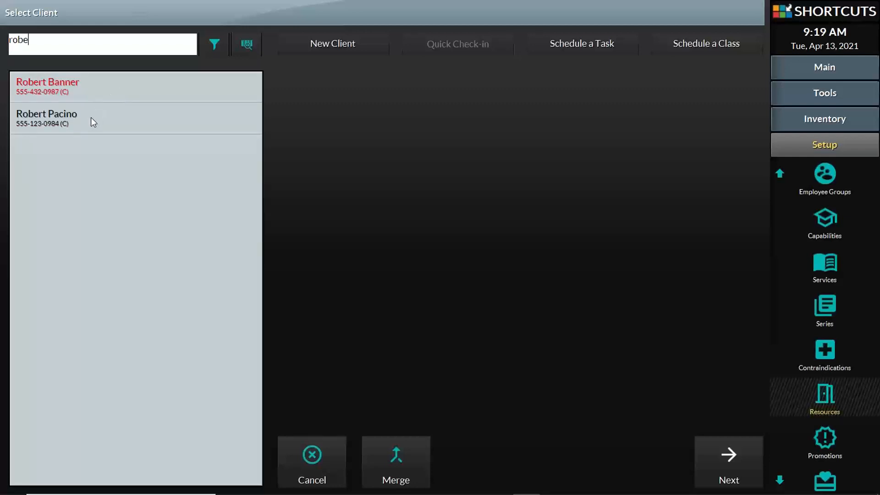
click(90, 118)
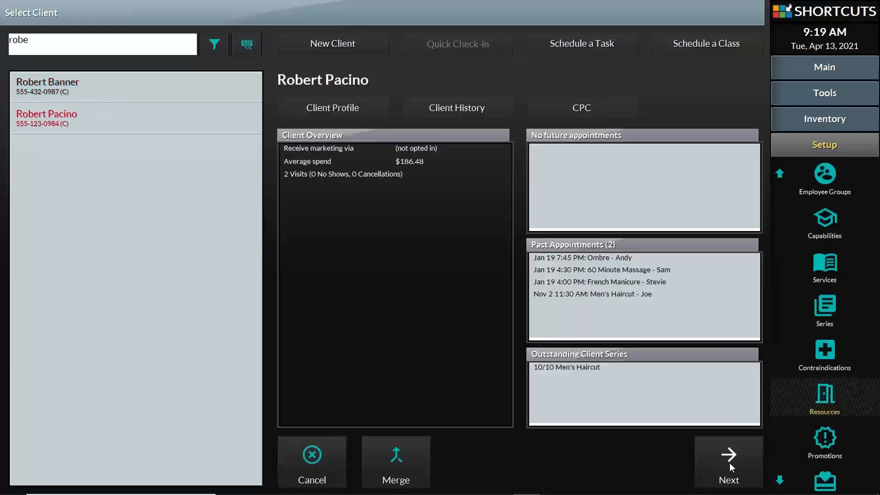
click(729, 463)
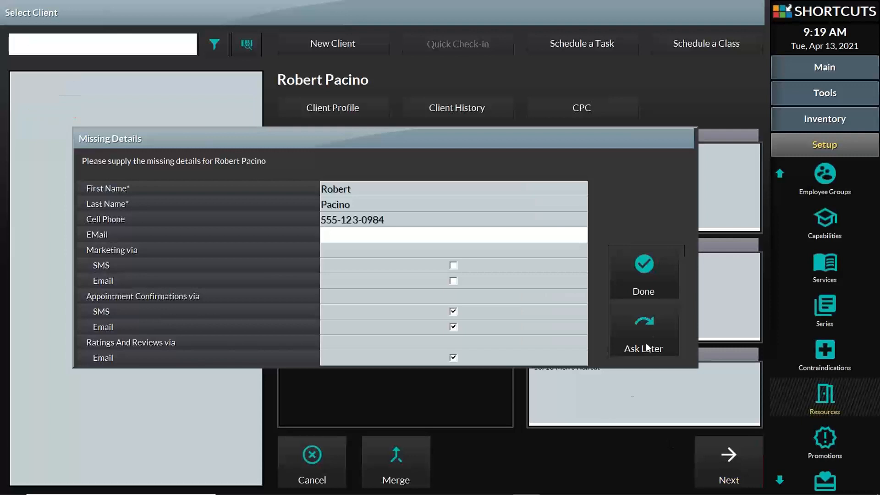
- Tag the booking as S Salon Client and add a Pedicure from Nail Services
click(639, 277)
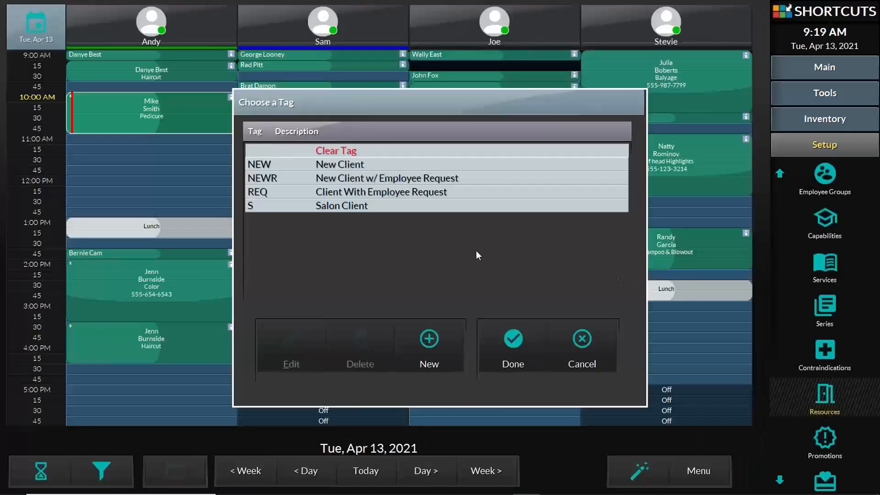
click(353, 206)
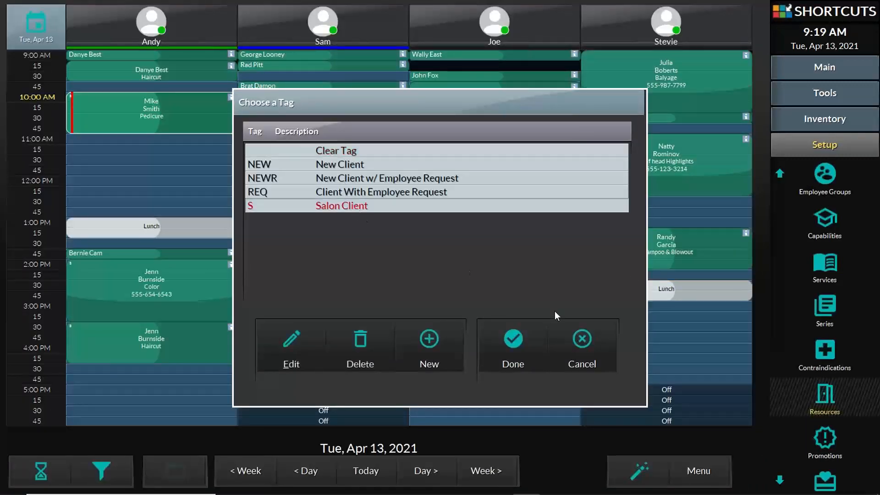
click(527, 342)
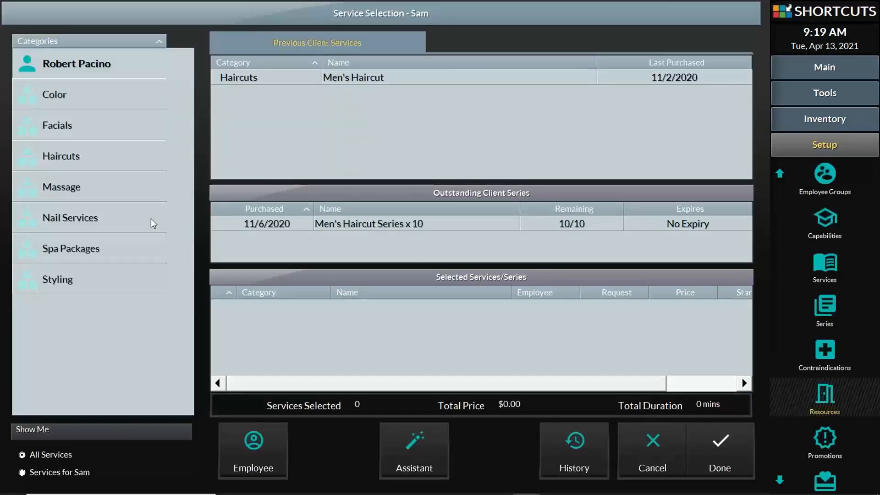
click(100, 224)
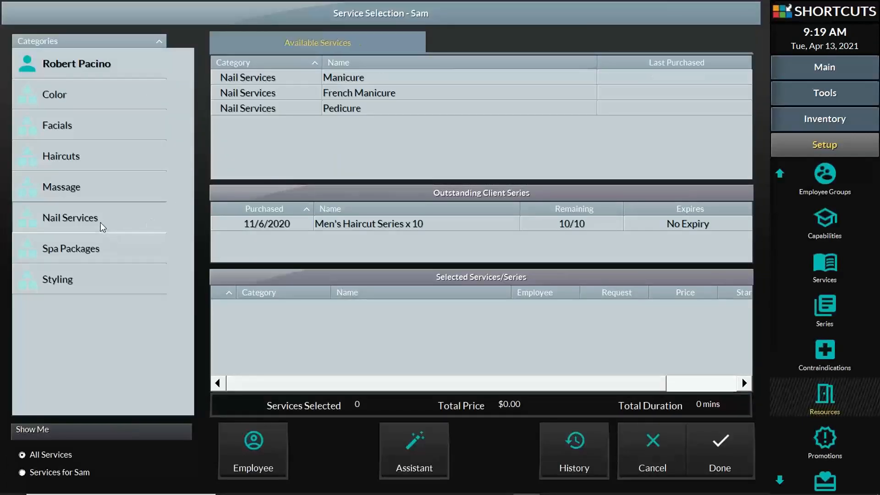
click(363, 108)
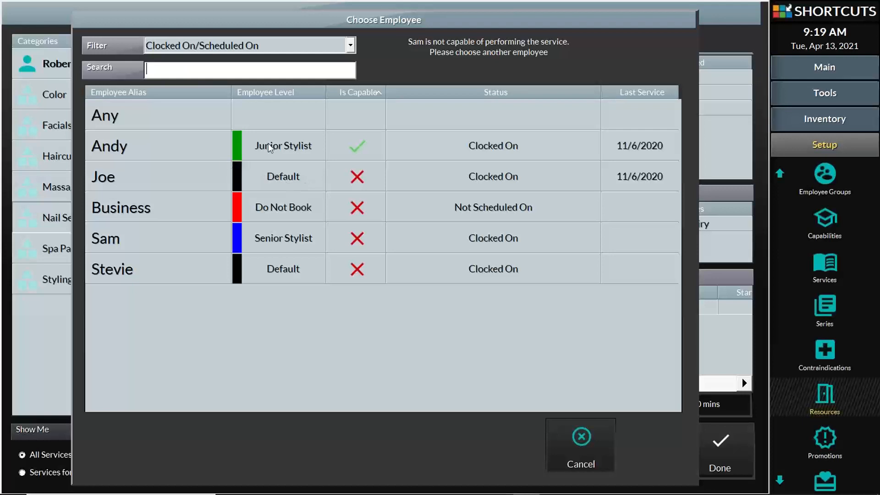
- Assign the pedicure to the Junior Stylist on Pedicure Throne 2
click(359, 146)
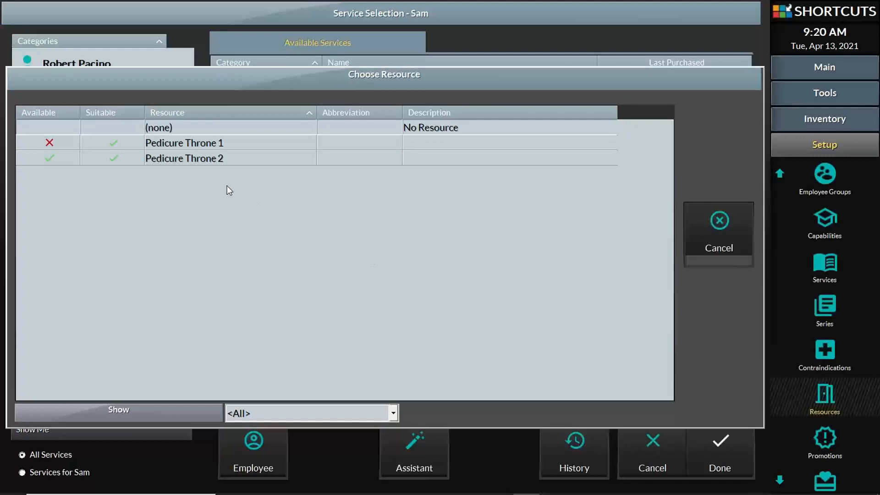
click(216, 159)
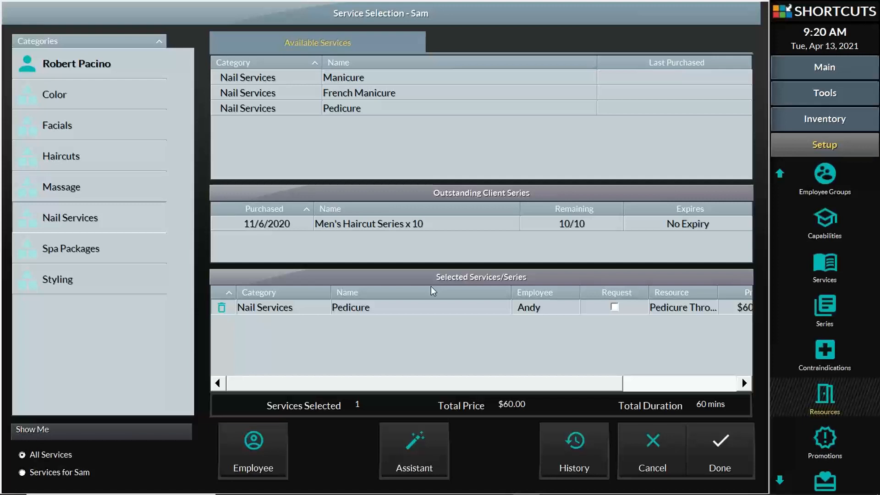
- Abandon the unfinished $60.00, 60-minute pedicure appointment without saving it
click(654, 442)
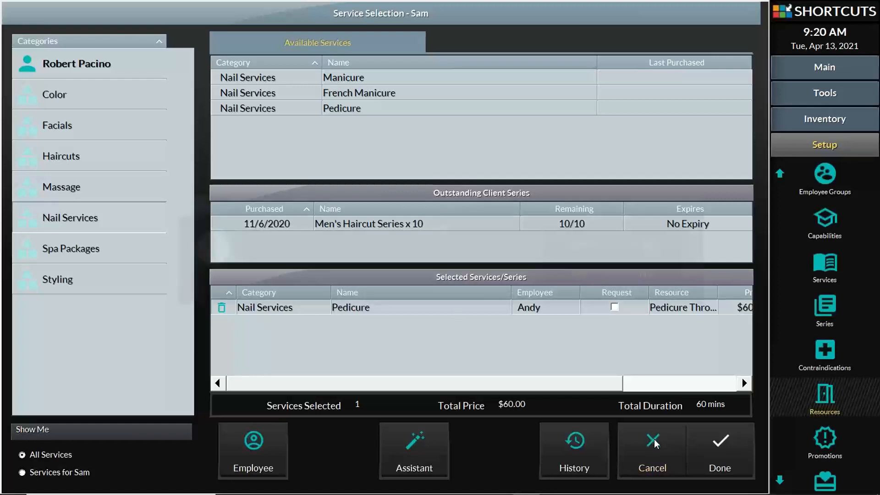
click(630, 246)
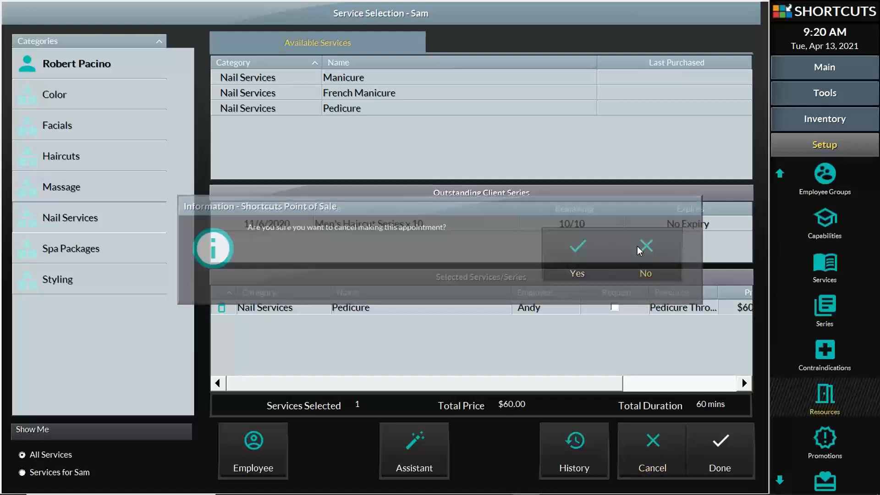
click(666, 426)
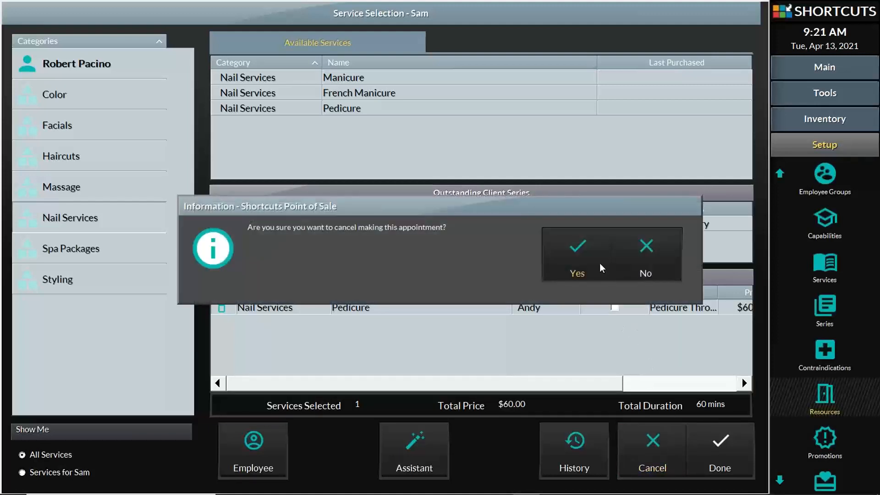
click(594, 263)
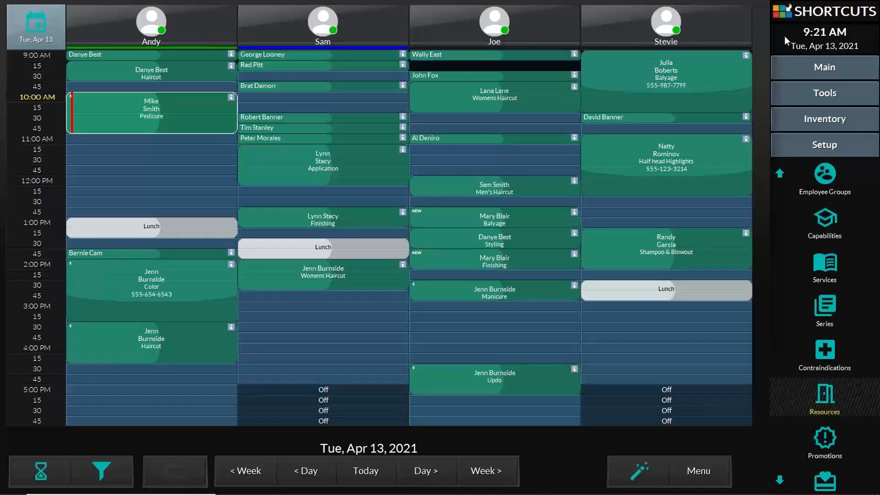
- Scroll up and down through the day's Shortcuts appointment book
click(781, 140)
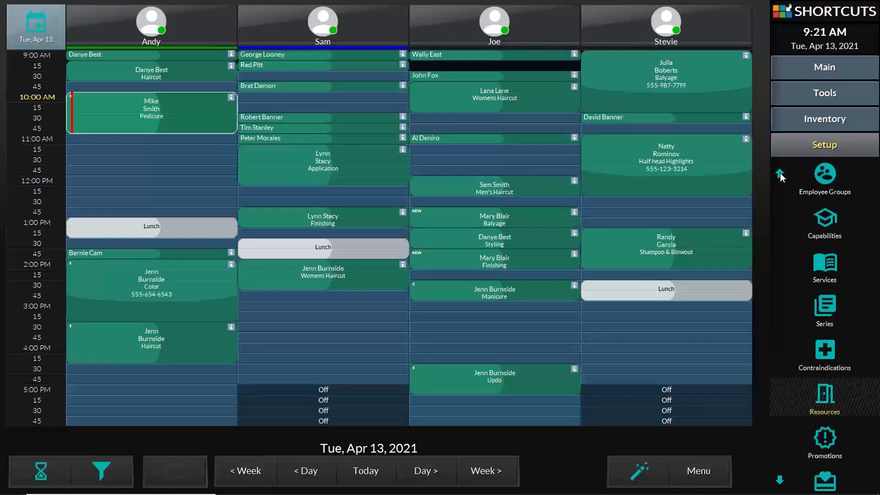
scroll(779, 172, up, 2)
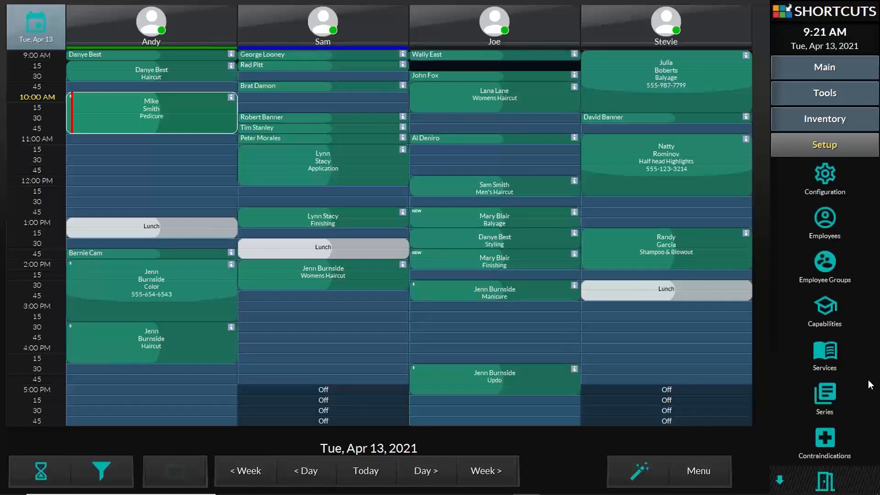
mouse_move(797, 493)
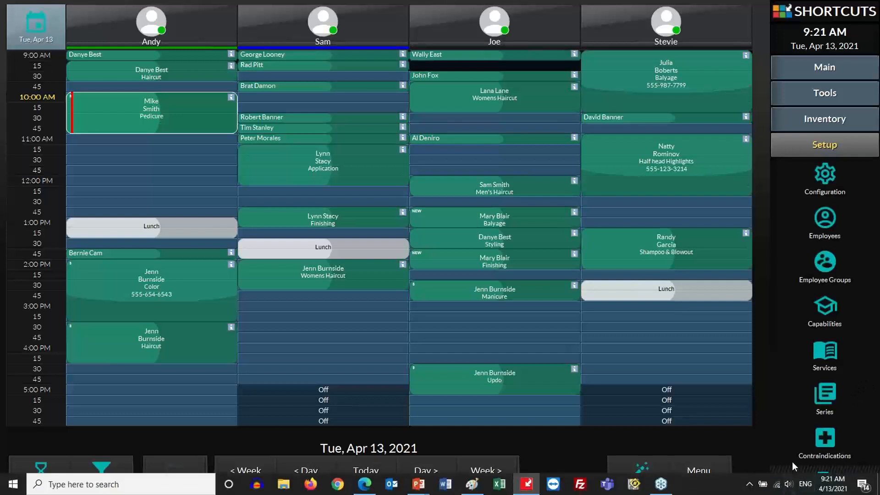
scroll(782, 479, down, 1)
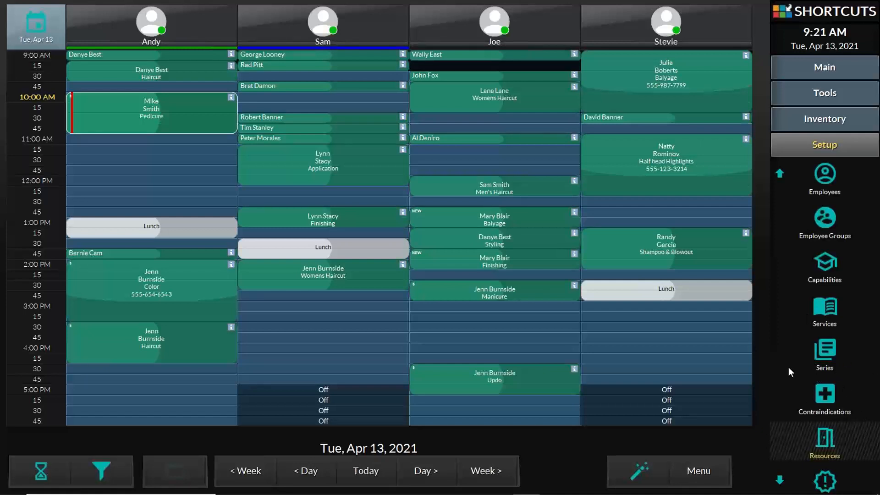
scroll(787, 437, up, 1)
scroll(779, 481, down, 1)
scroll(781, 485, down, 1)
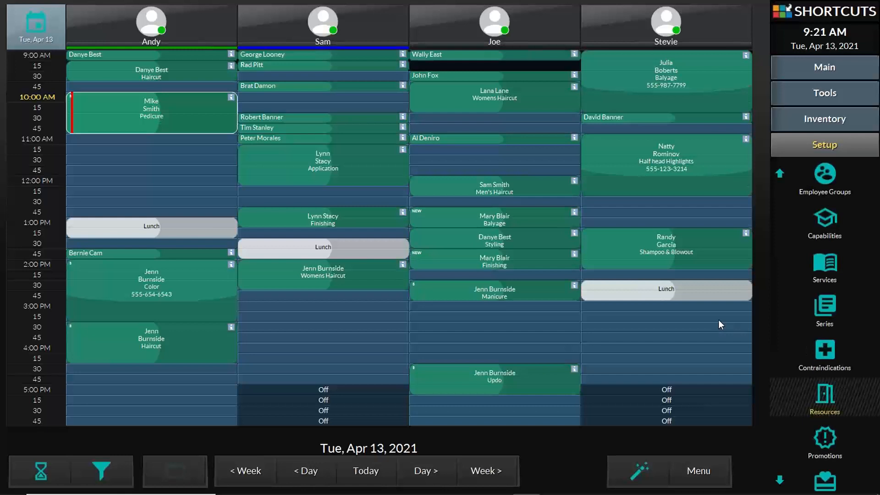
- Switch to the Appointment Book presentation and run the 'Appointment Book Advanced' slide full screen
mouse_move(300, 489)
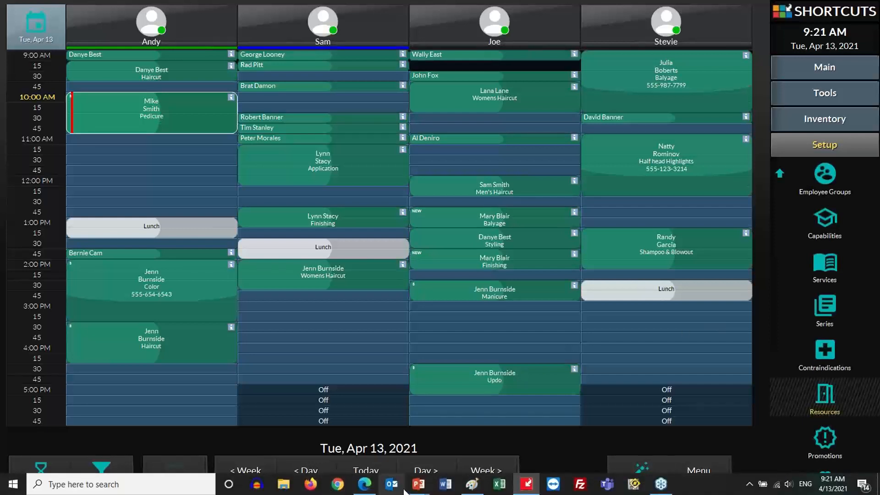
mouse_move(416, 485)
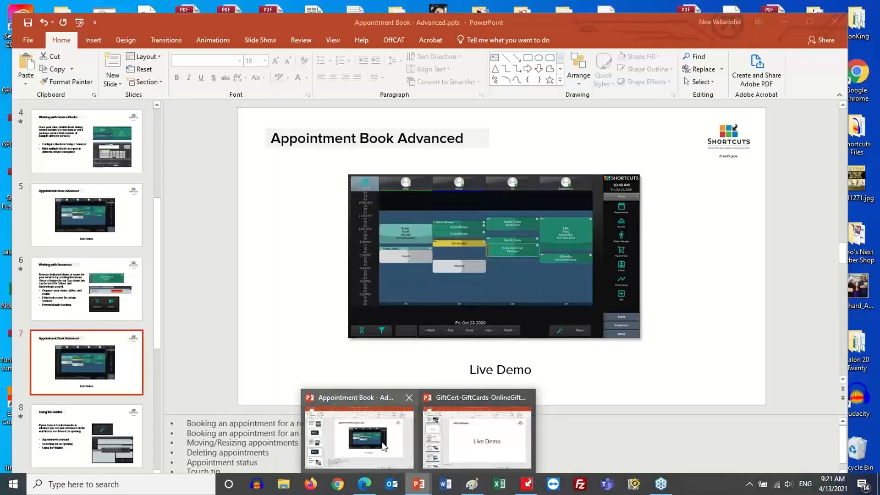
click(384, 447)
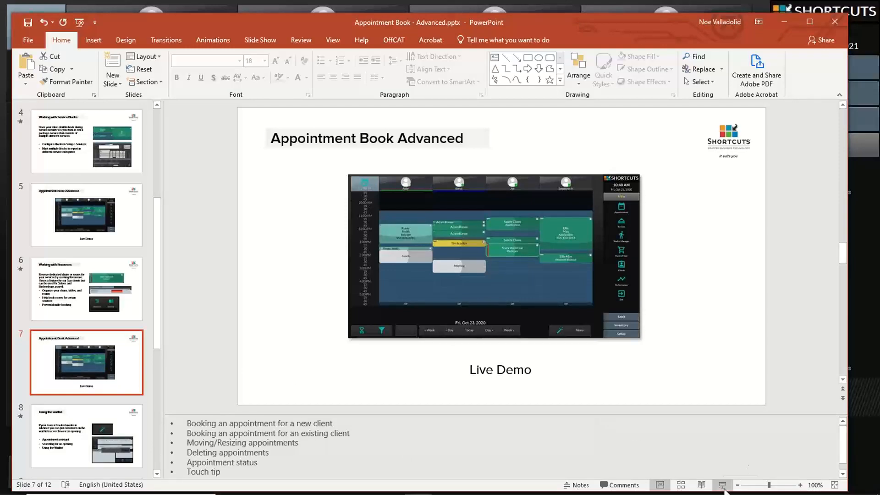
click(723, 485)
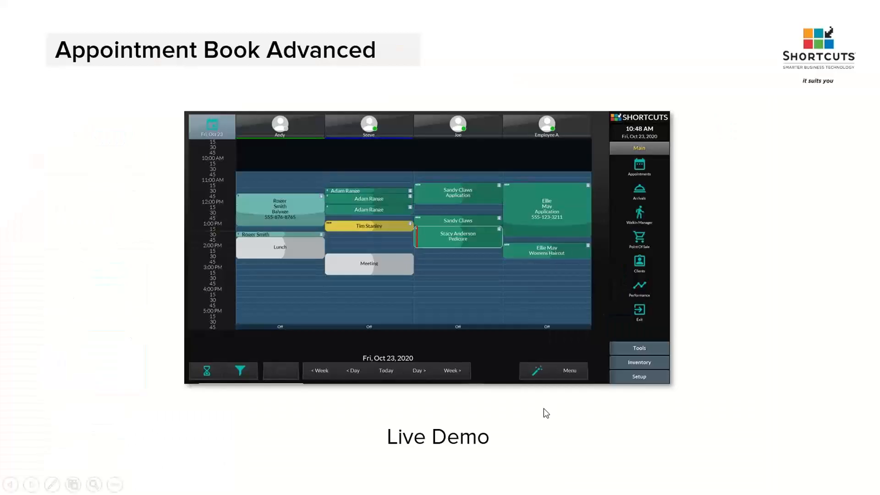
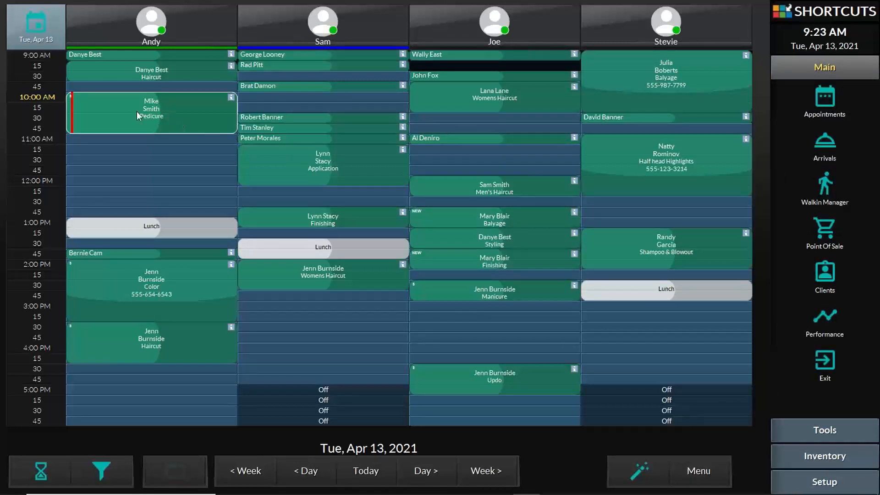
- Move the pedicure appointment so it starts at 11:00
drag(100, 104, 158, 121)
drag(432, 85, 436, 148)
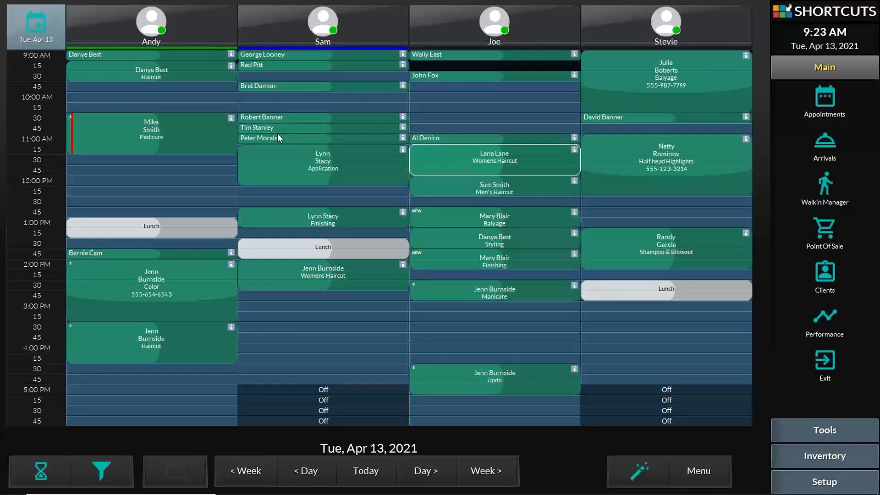
drag(116, 127, 112, 151)
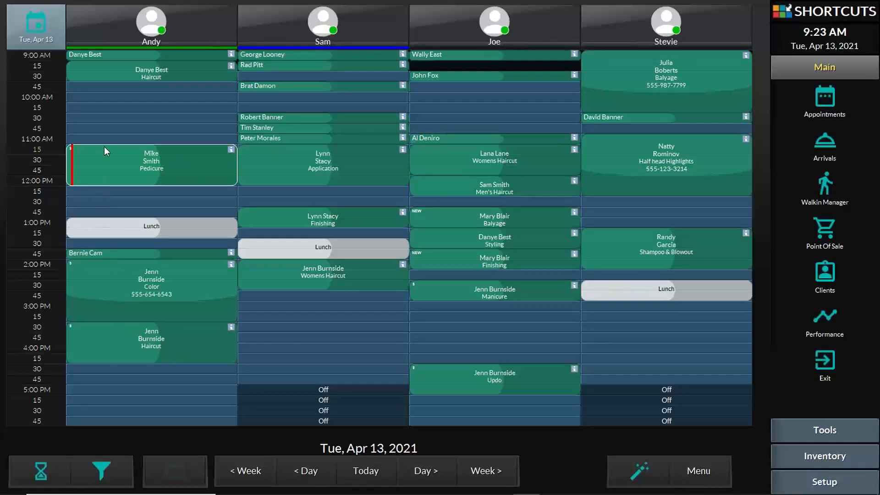
drag(104, 147, 102, 141)
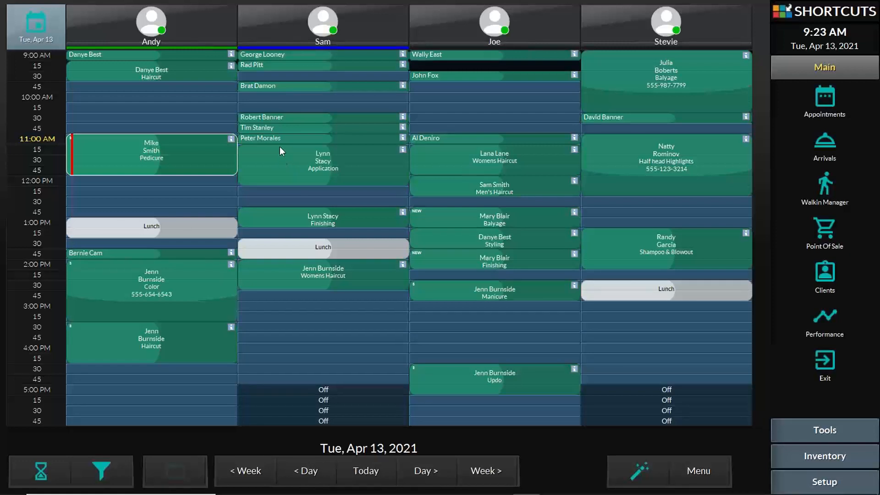
- Move the haircuts to 12:00, 12:15, 12:30 and 2:00, then lengthen the noon haircut
drag(111, 68, 111, 186)
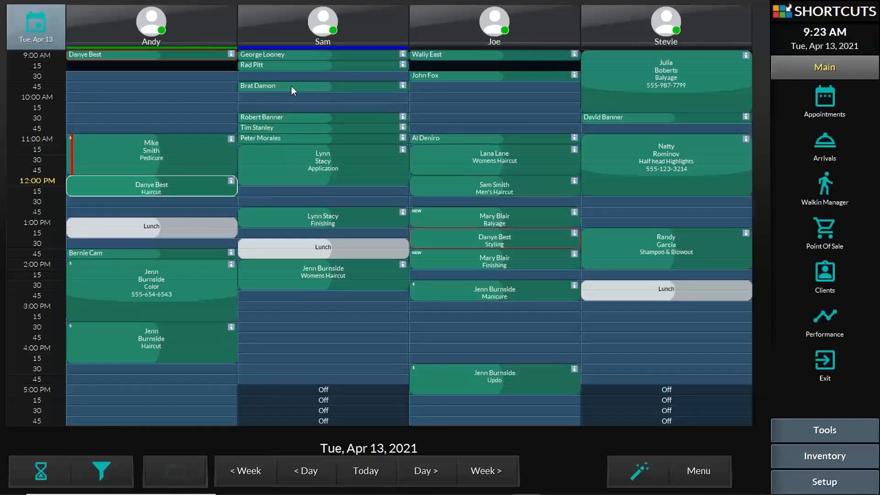
drag(290, 86, 323, 185)
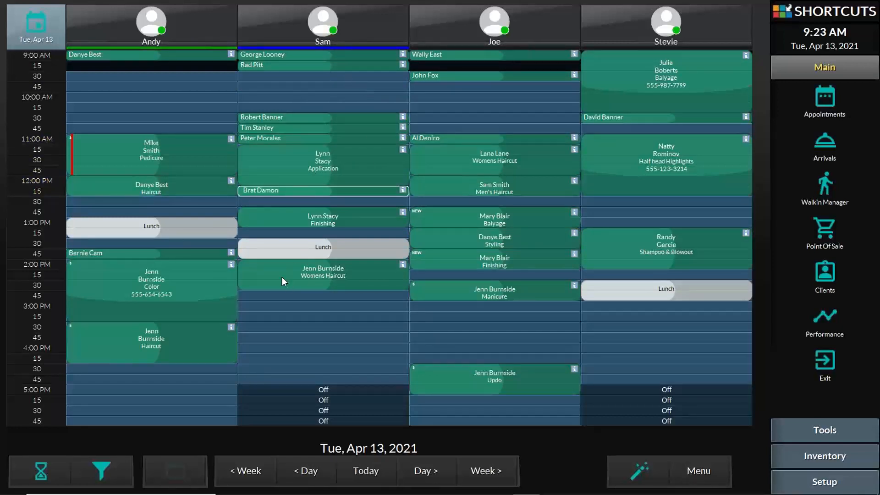
drag(281, 277, 618, 205)
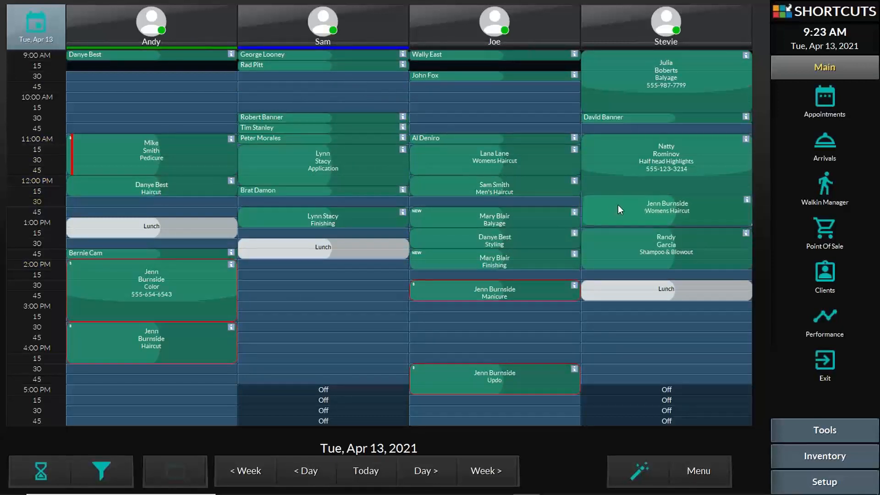
drag(148, 341, 307, 279)
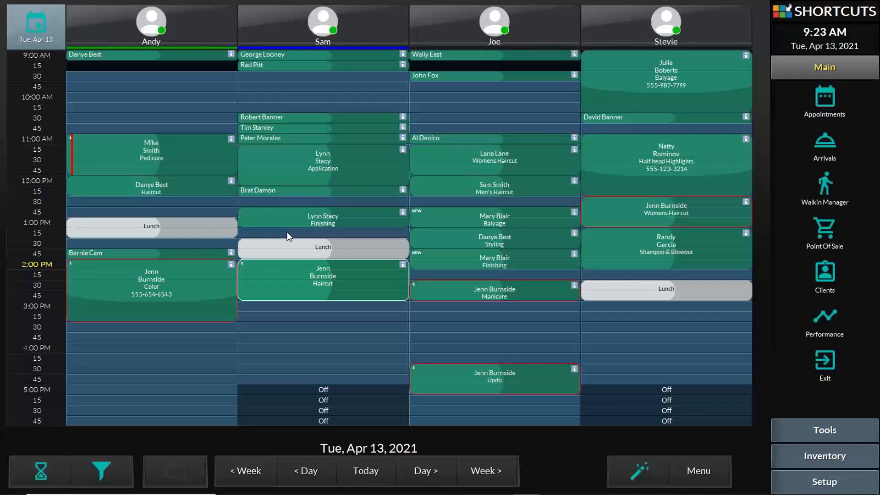
drag(205, 188, 200, 212)
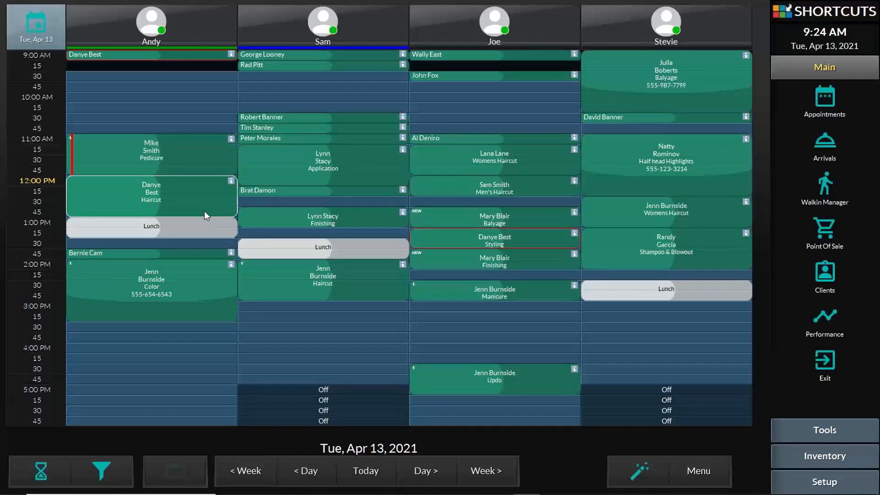
- Review booking details, then move the highlights Finishing card to 12:30 and extend it to 1:00
click(287, 272)
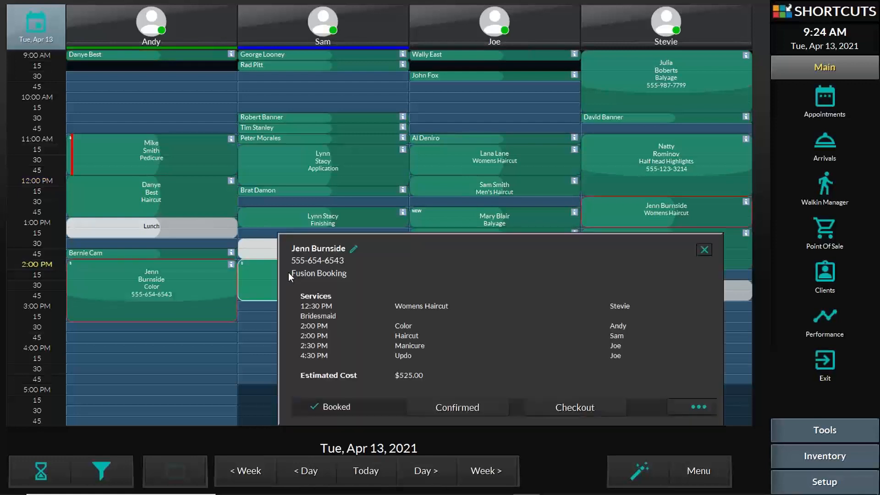
click(296, 118)
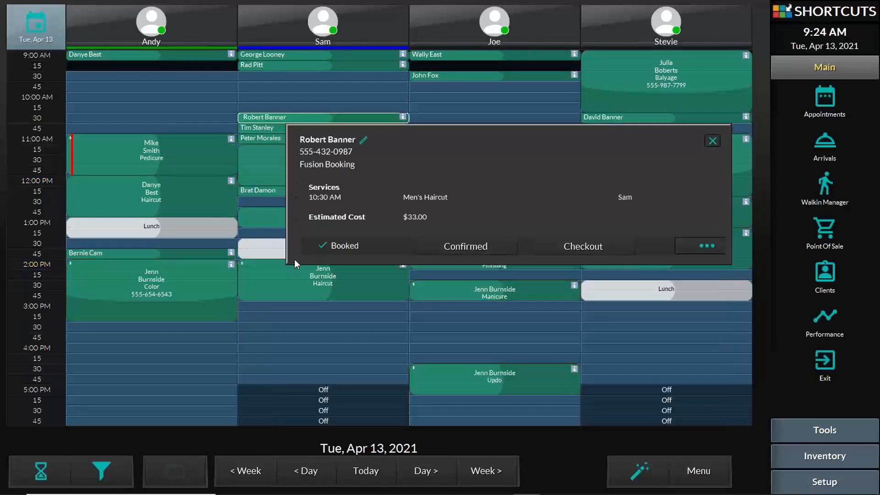
click(294, 286)
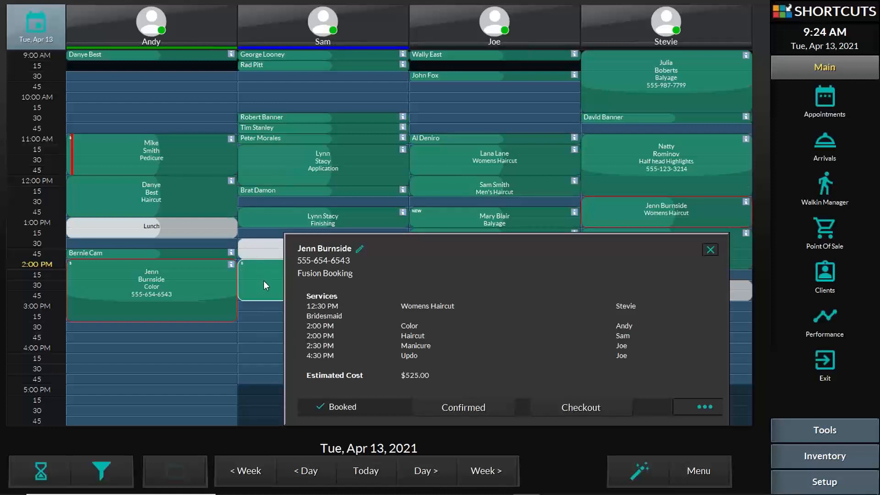
click(273, 218)
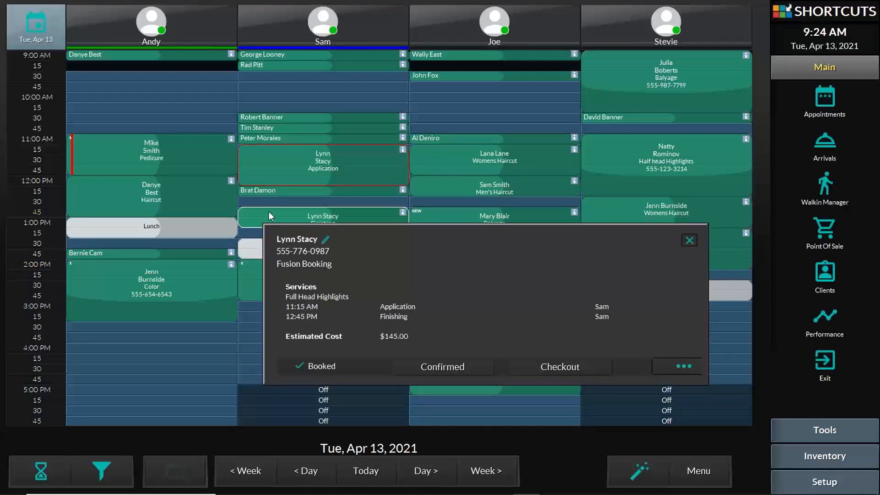
drag(268, 211, 269, 203)
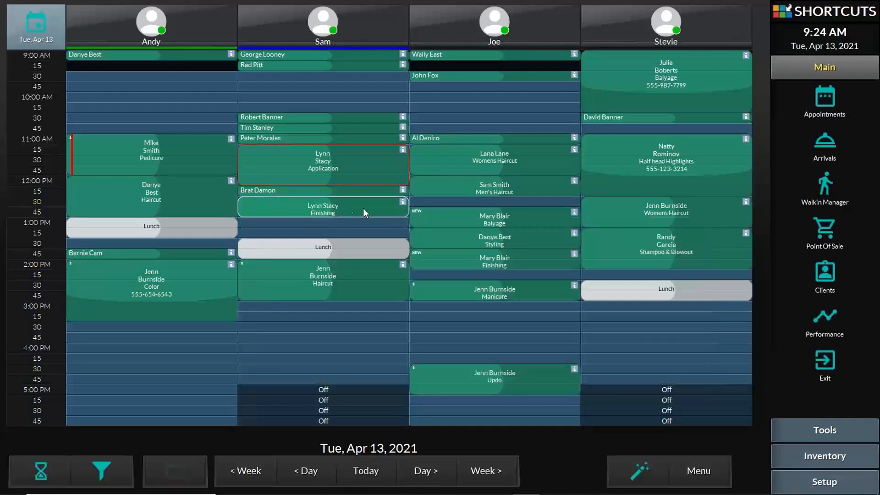
drag(368, 216, 370, 236)
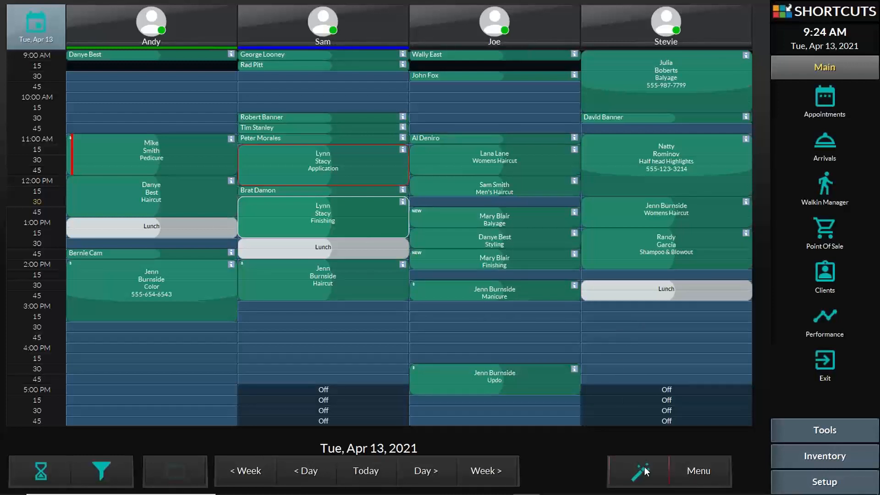
- Start a new appointment, find the returning client by name, and confirm their contact details
click(621, 472)
click(623, 475)
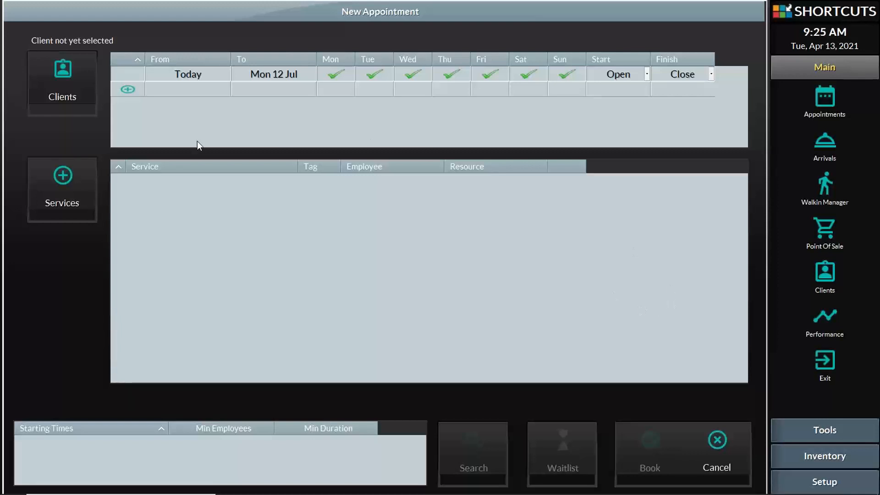
click(78, 80)
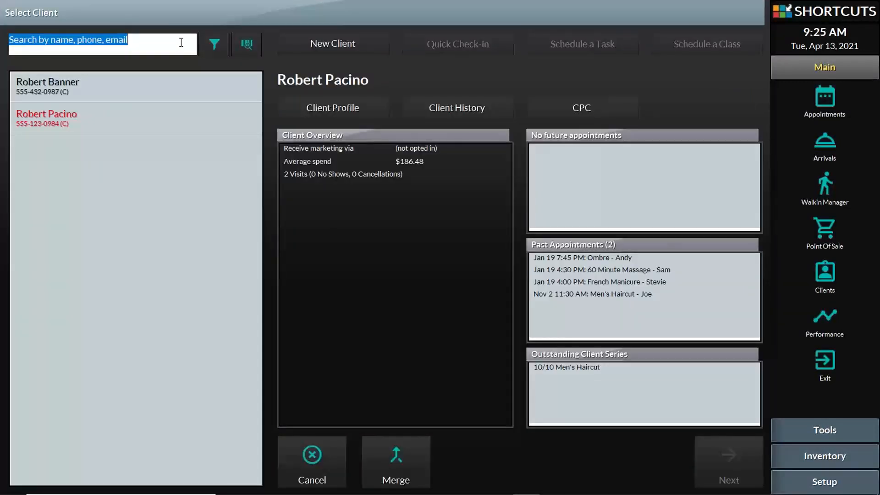
text(george)
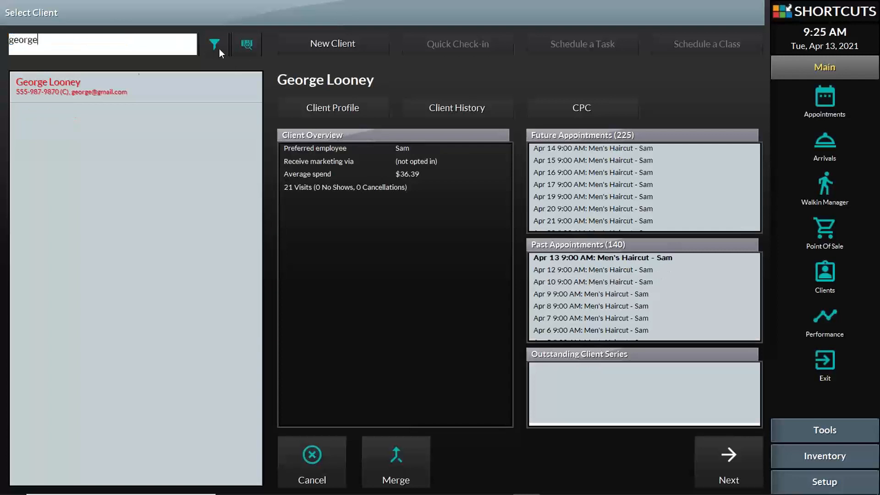
click(733, 458)
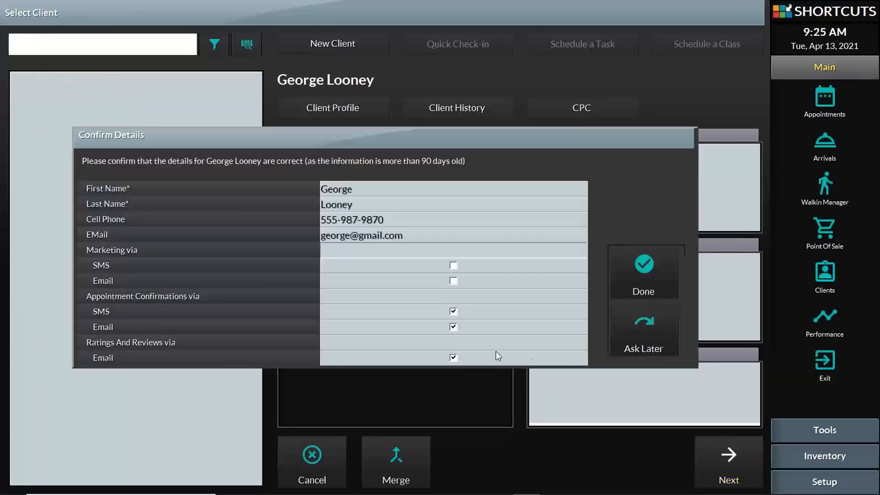
click(643, 279)
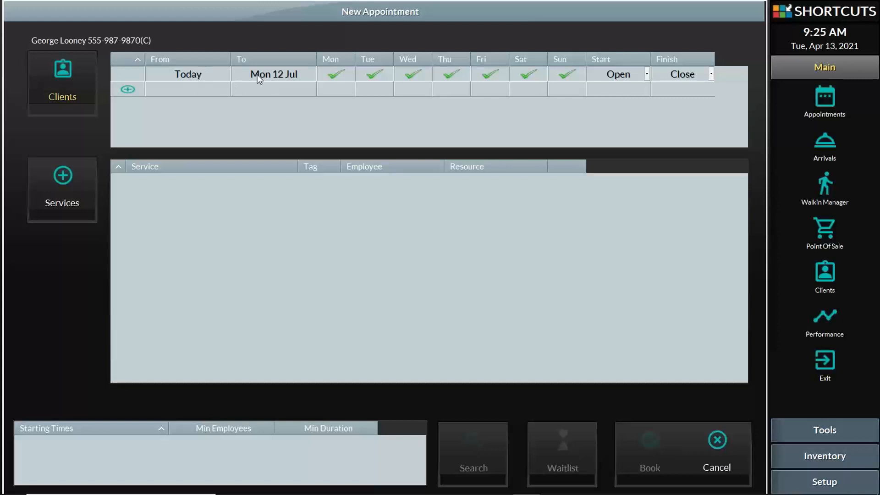
- Restrict the availability search to today, the 13th, from 11:00 AM to 2:00 PM
click(271, 73)
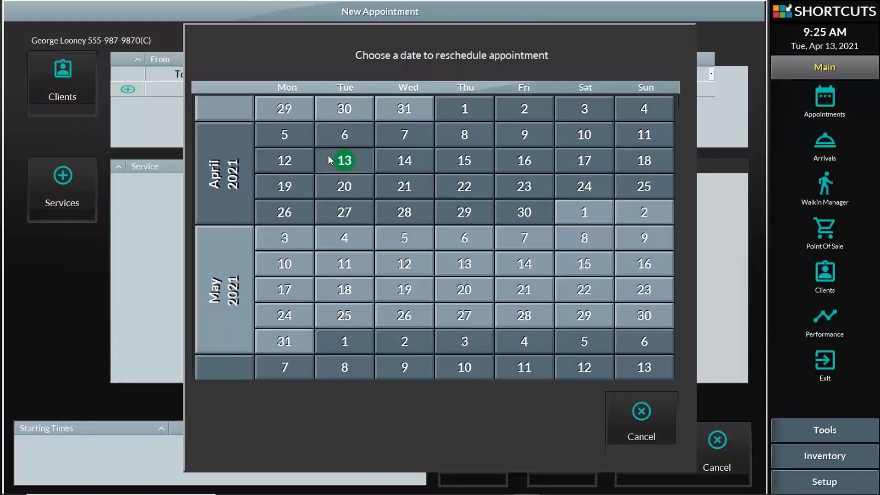
click(349, 161)
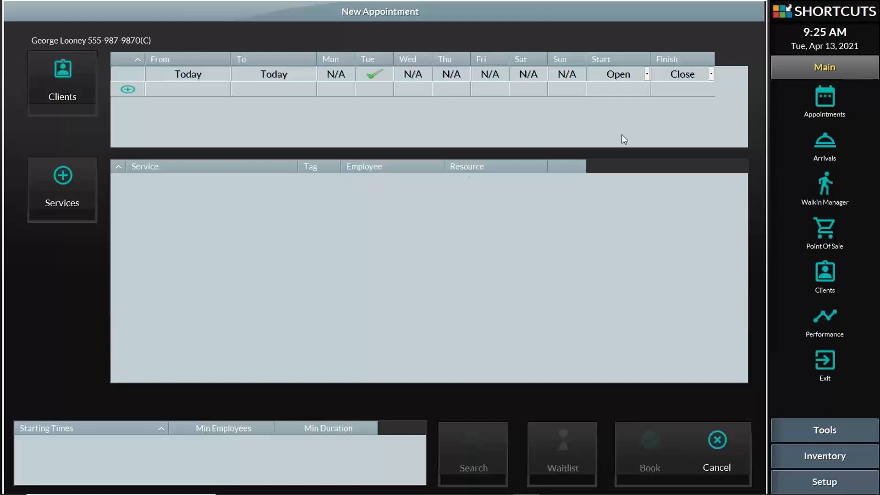
click(645, 75)
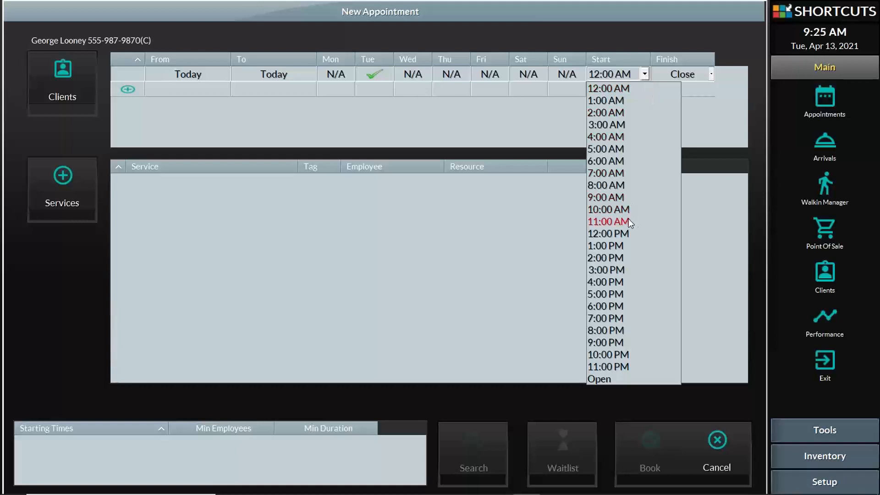
click(628, 219)
click(686, 74)
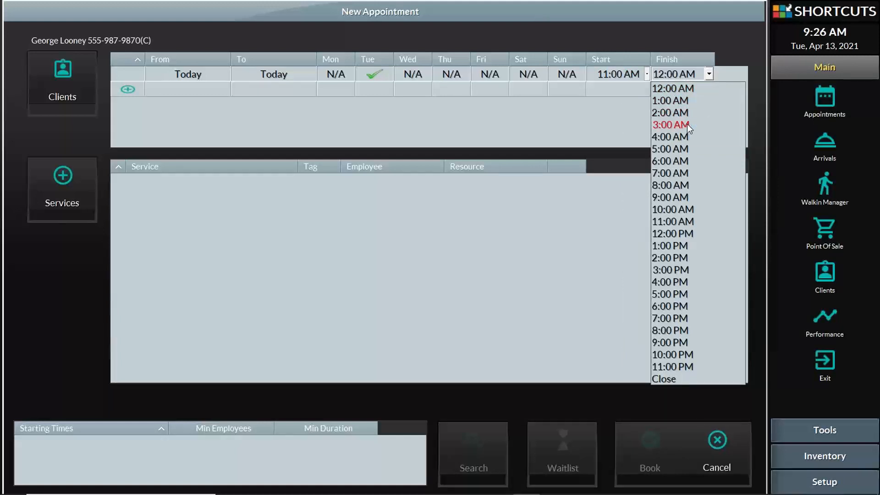
click(682, 258)
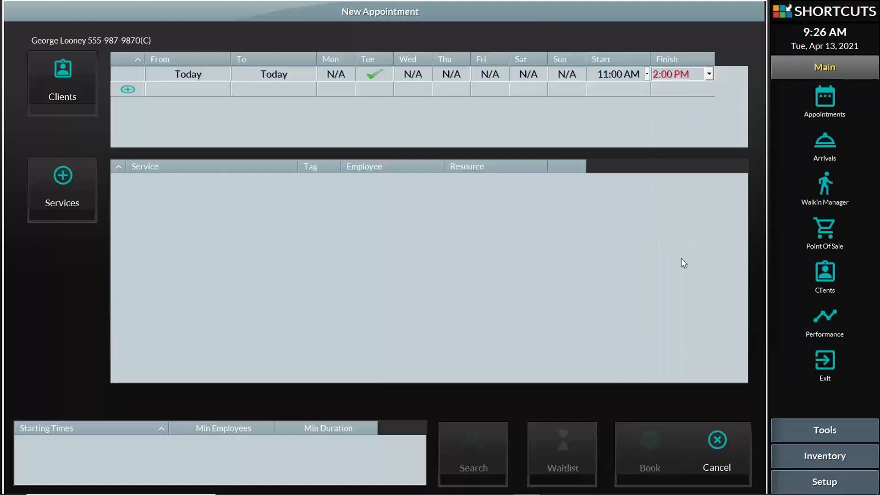
click(615, 122)
- Add Men's Haircut ($33.00, 15 mins) from the client's previous services to the appointment
click(62, 175)
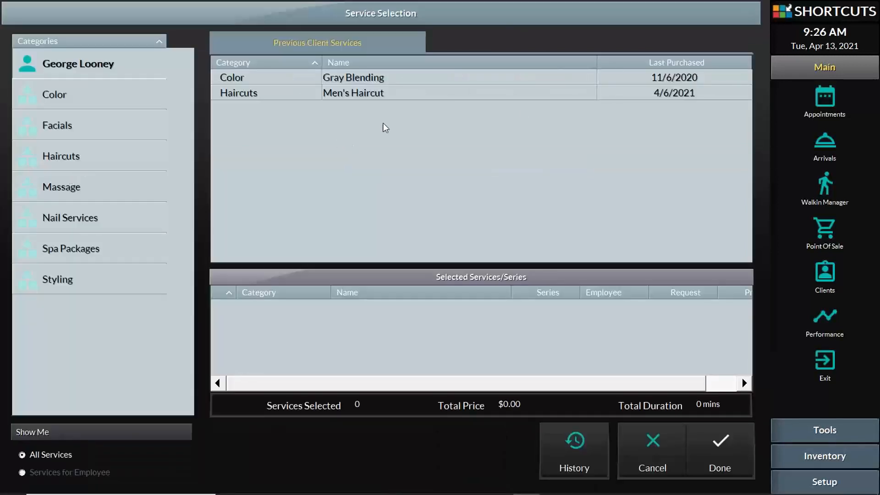
click(418, 97)
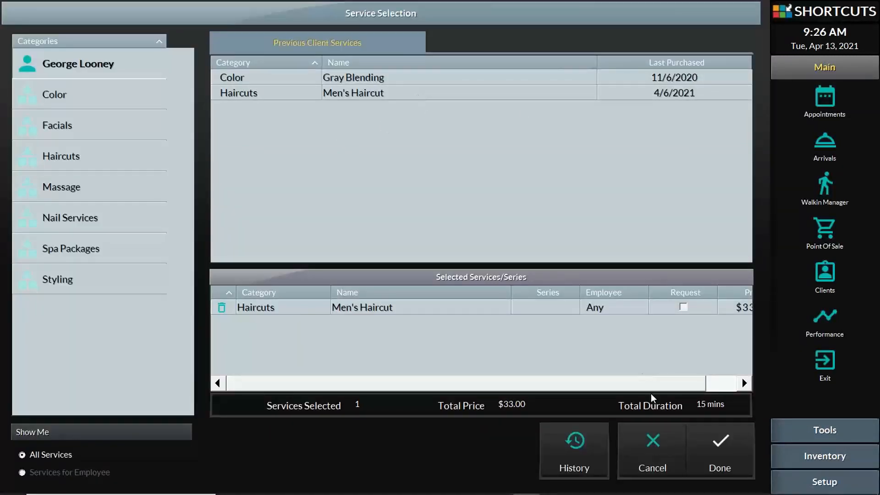
click(727, 445)
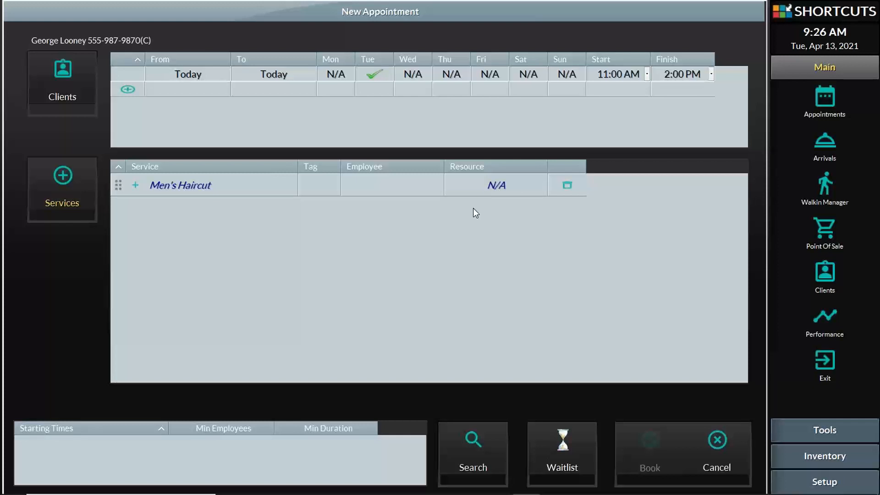
- Assign the Men's Haircut to the second Default-level stylist on the staff list
click(388, 196)
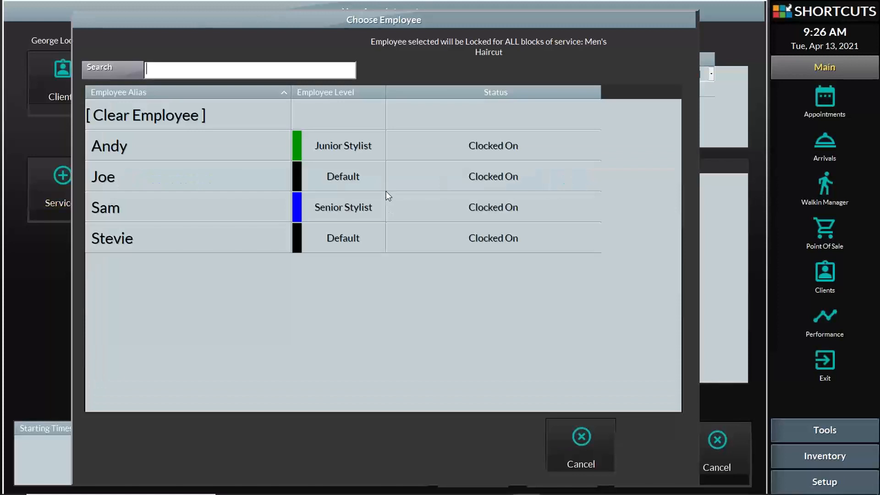
click(189, 178)
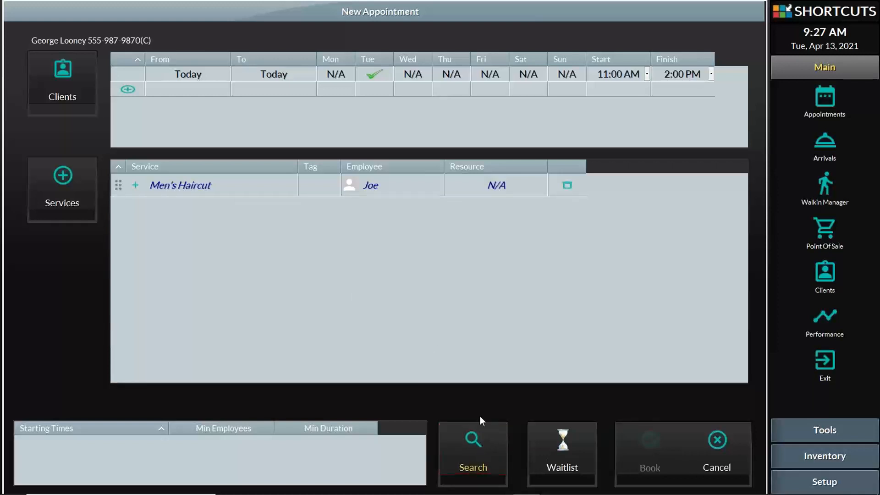
- Pick the 12:30 PM start and wait-list the haircut, then stretch the third column's midday bookings
click(480, 449)
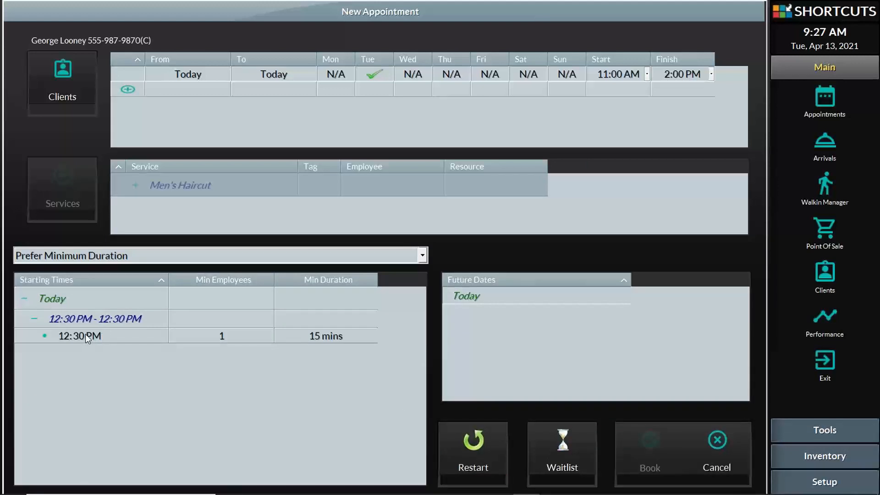
click(85, 334)
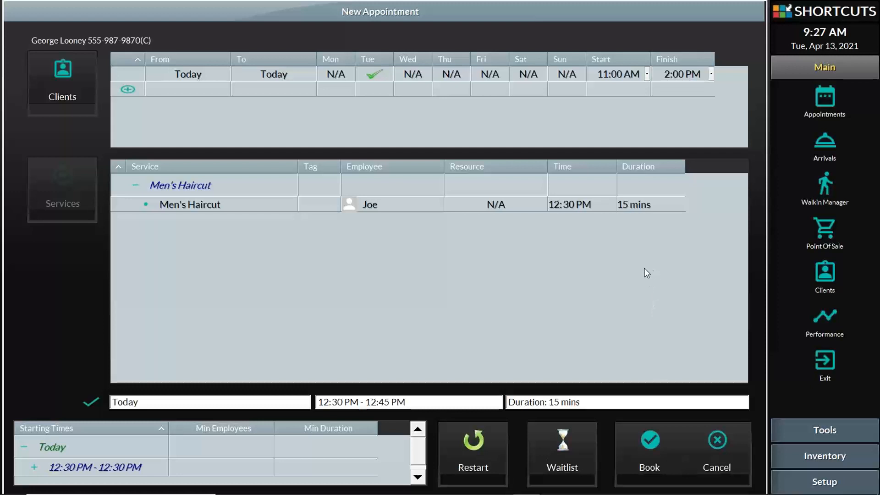
click(568, 447)
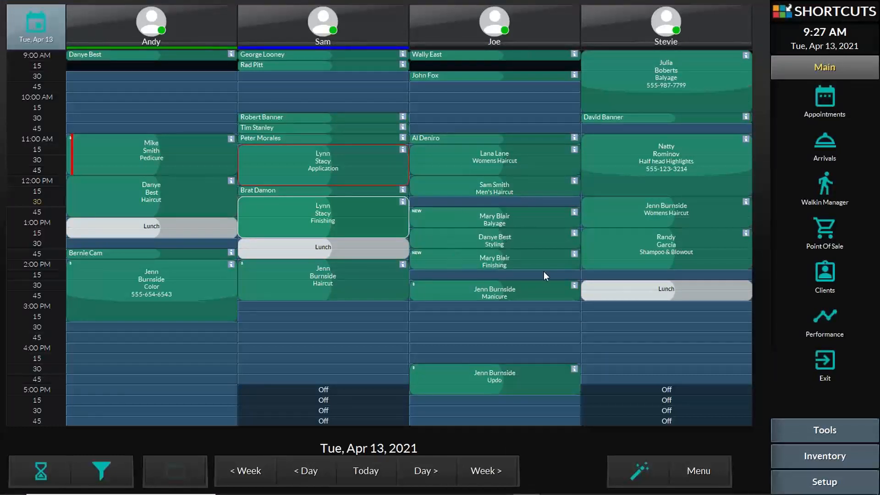
drag(544, 264, 546, 275)
drag(561, 192, 563, 203)
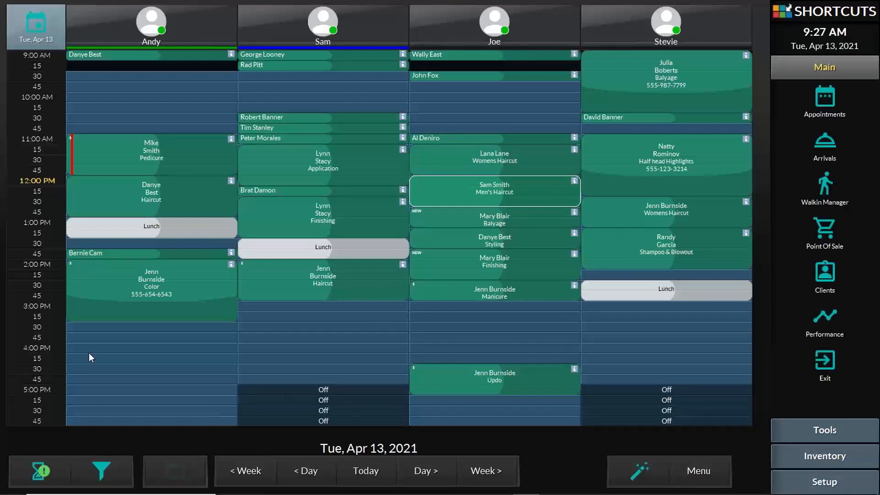
- Switch today's wait-listed Men's Haircut to the Senior Stylist; with no free times, keep it wait-listed
click(40, 471)
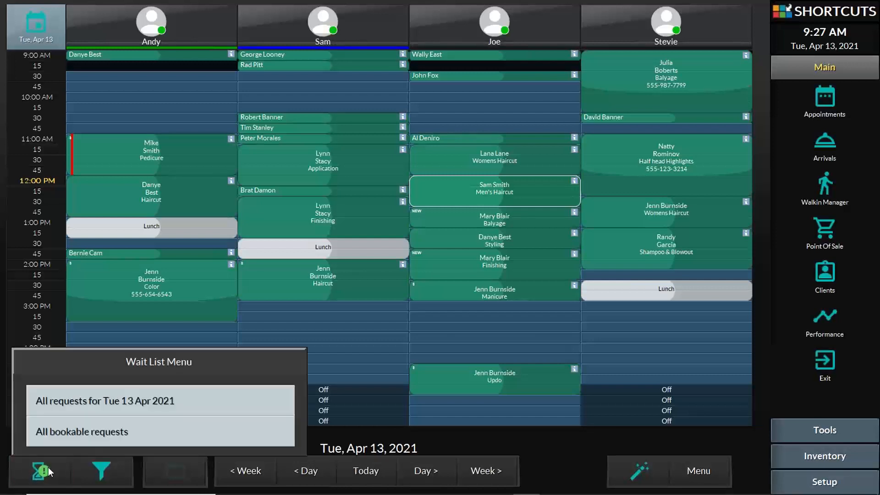
click(98, 403)
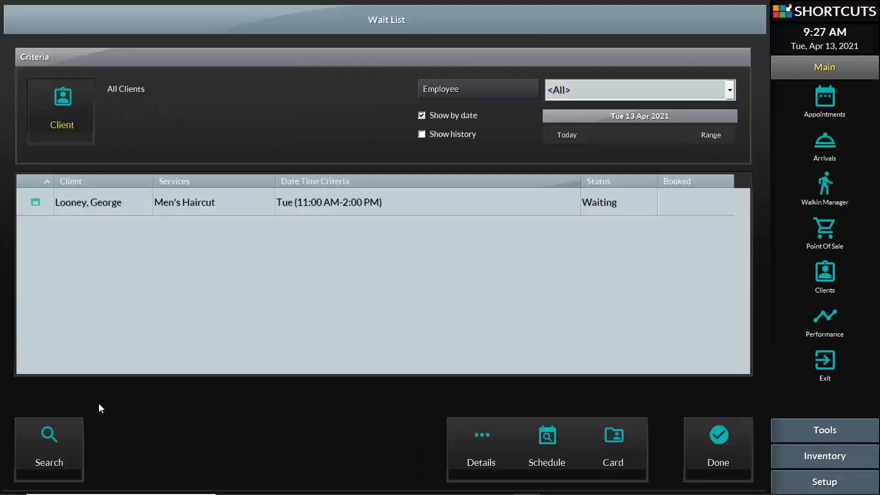
click(187, 202)
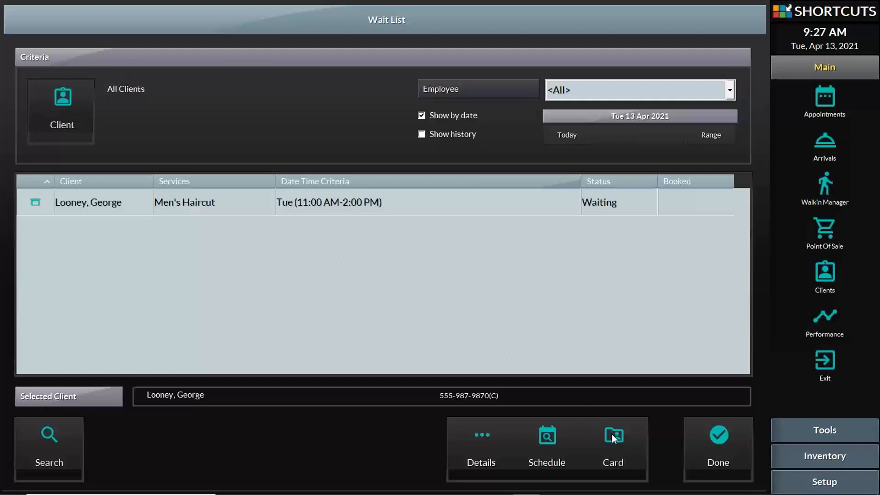
click(555, 444)
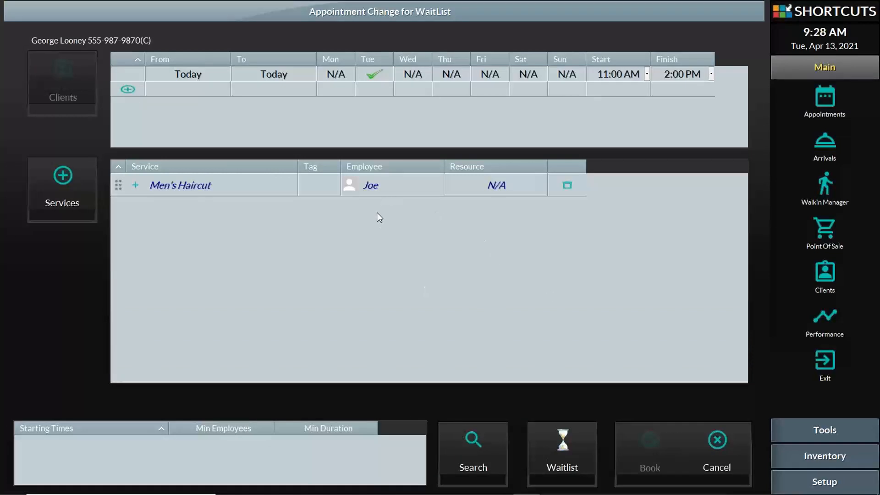
click(376, 190)
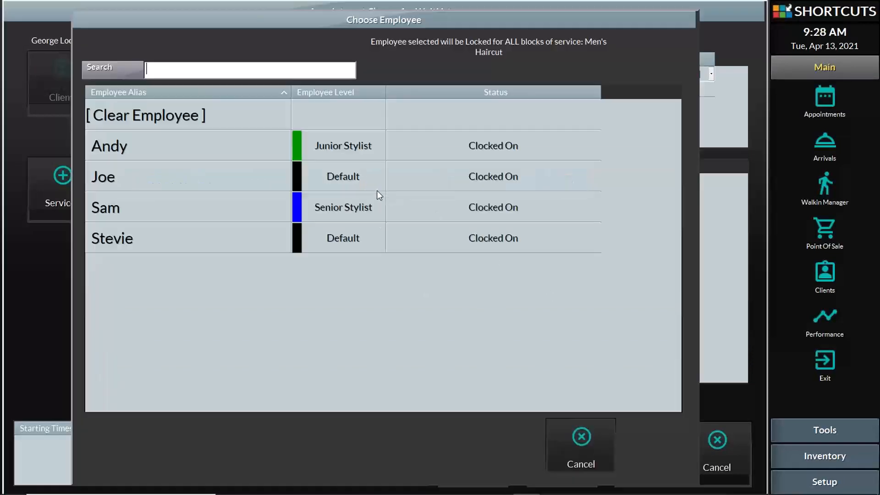
click(226, 204)
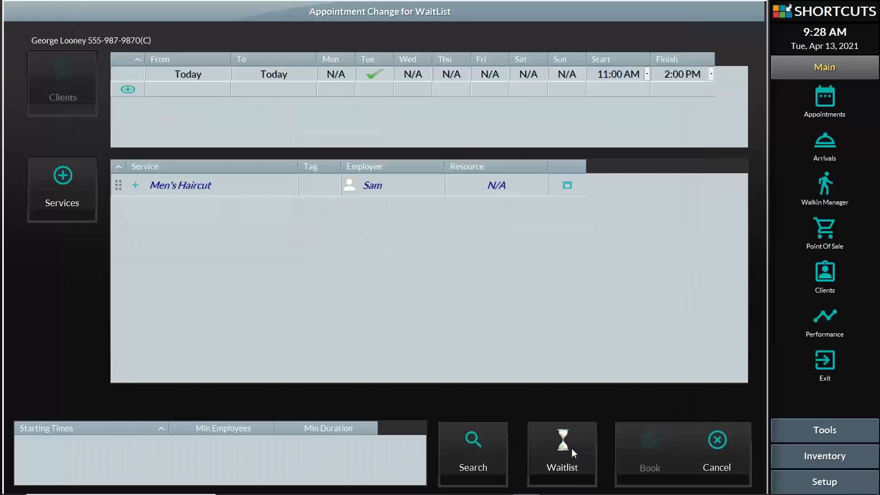
click(468, 441)
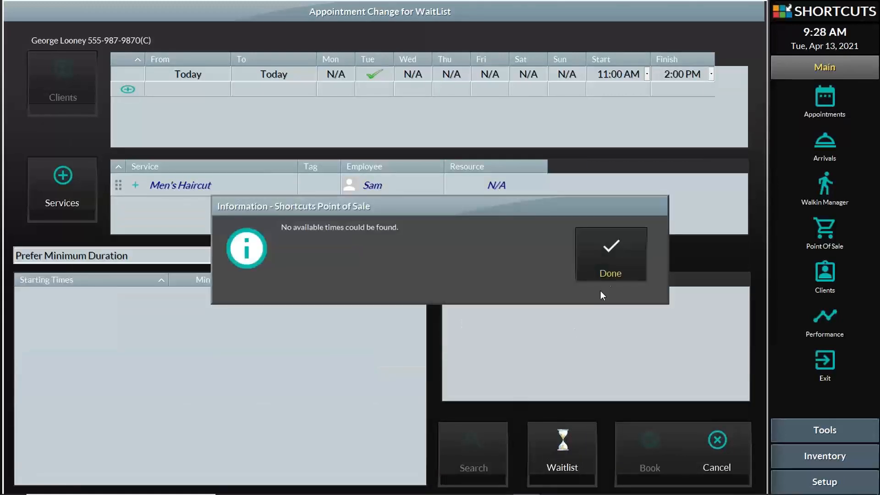
click(615, 259)
click(570, 456)
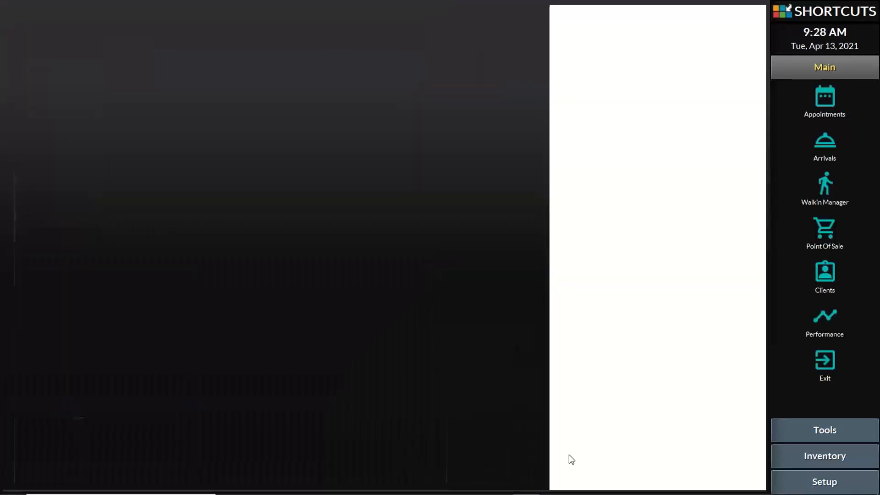
click(716, 448)
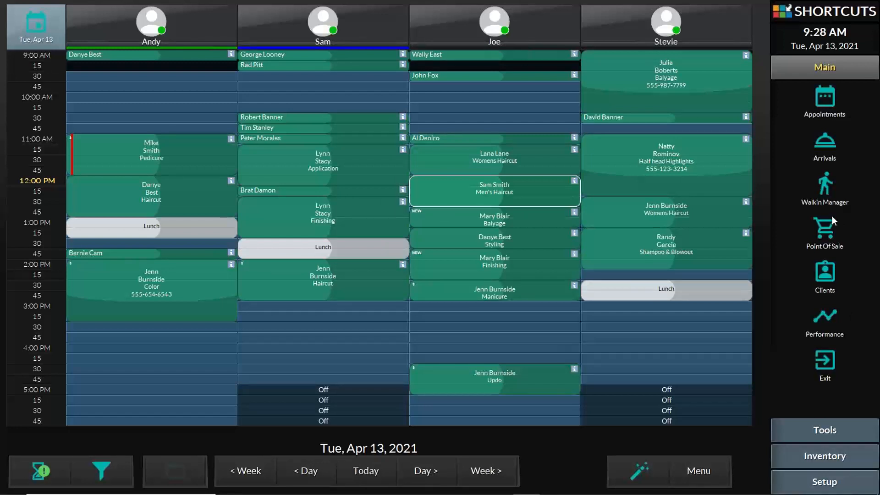
- Check the next day's schedule, then move the 12:30 Finishing block to 4:00 PM in the first column
click(428, 471)
click(381, 473)
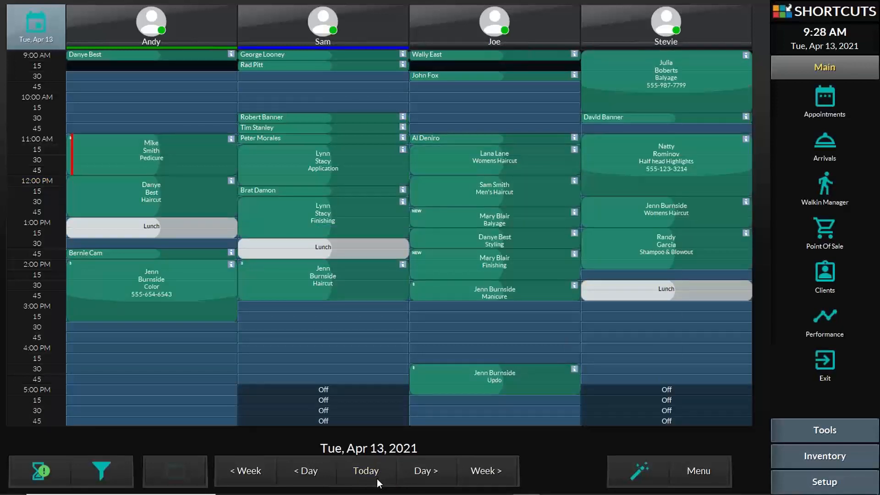
click(414, 475)
click(370, 472)
drag(272, 202, 100, 348)
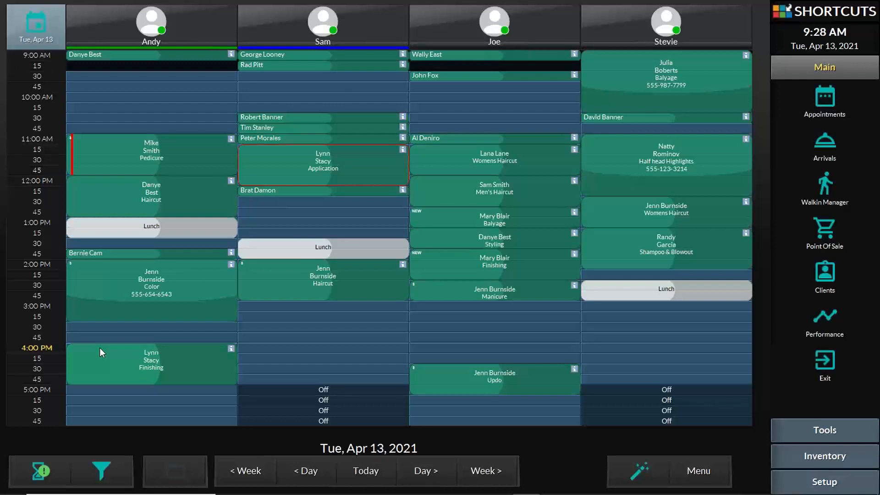
click(100, 349)
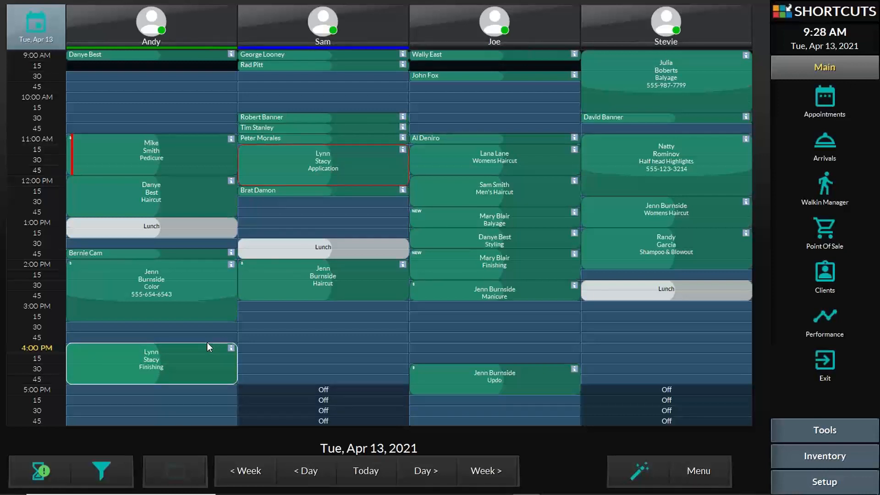
- Re-search times for today's wait-listed haircut, cancel after none are found, and expand Setup
click(60, 465)
click(137, 399)
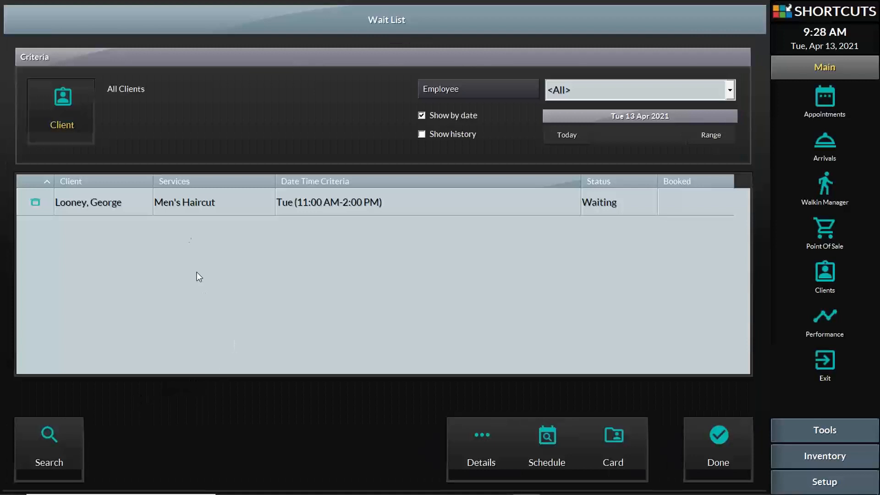
click(184, 204)
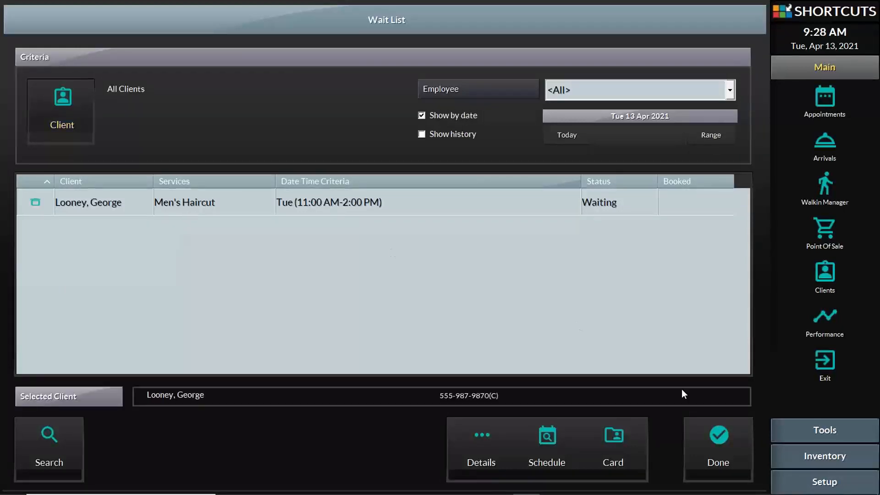
click(556, 444)
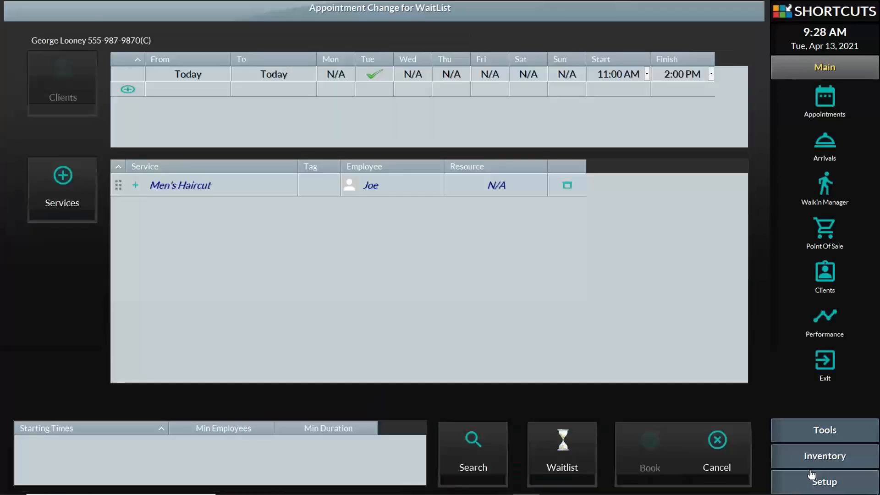
click(472, 445)
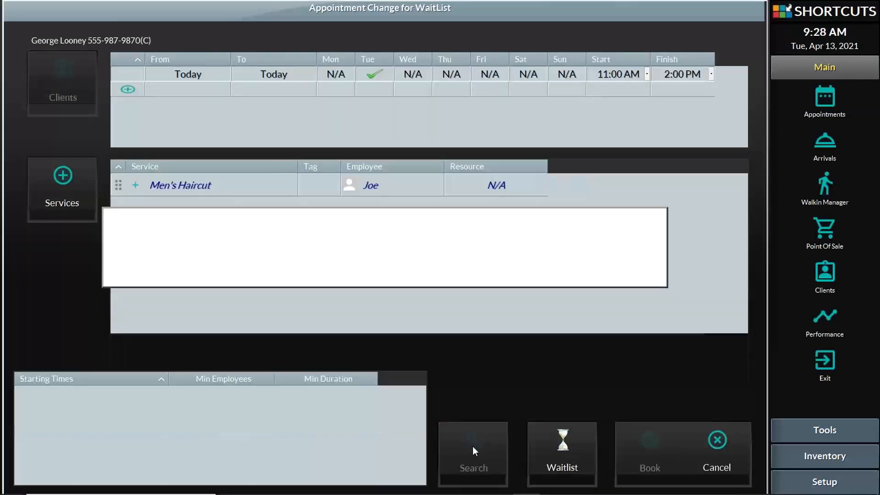
click(629, 253)
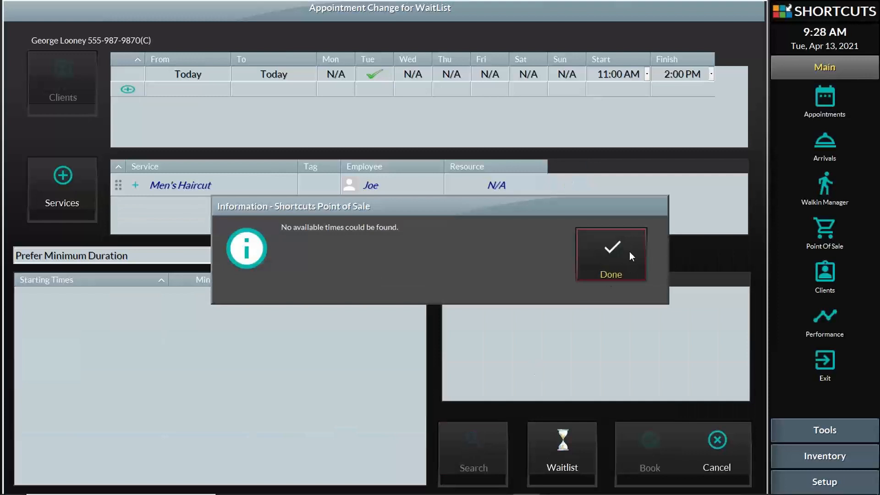
click(715, 447)
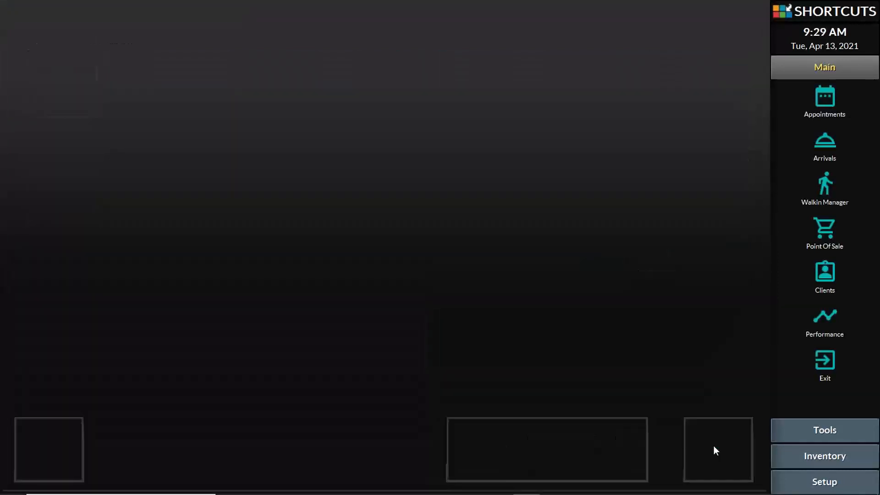
click(801, 480)
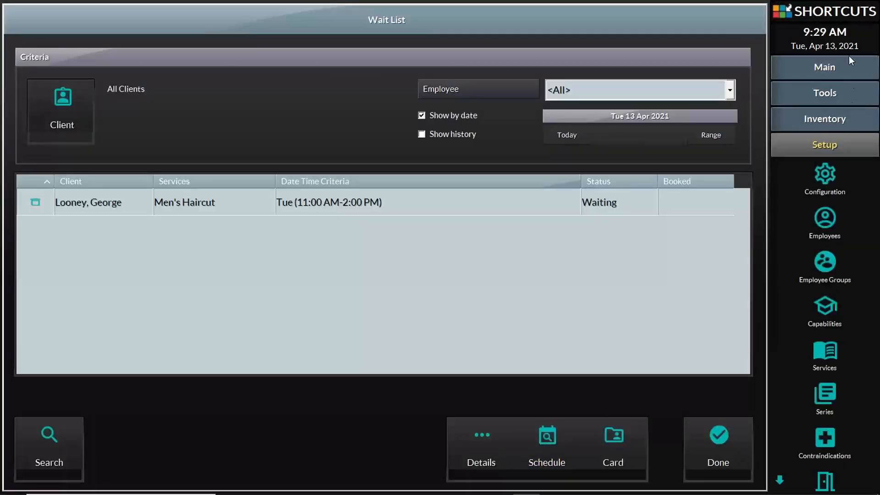
- Uncheck Wait List Prompt in the Appointment Book settings, then dismiss the restart notice and Wait List
click(820, 172)
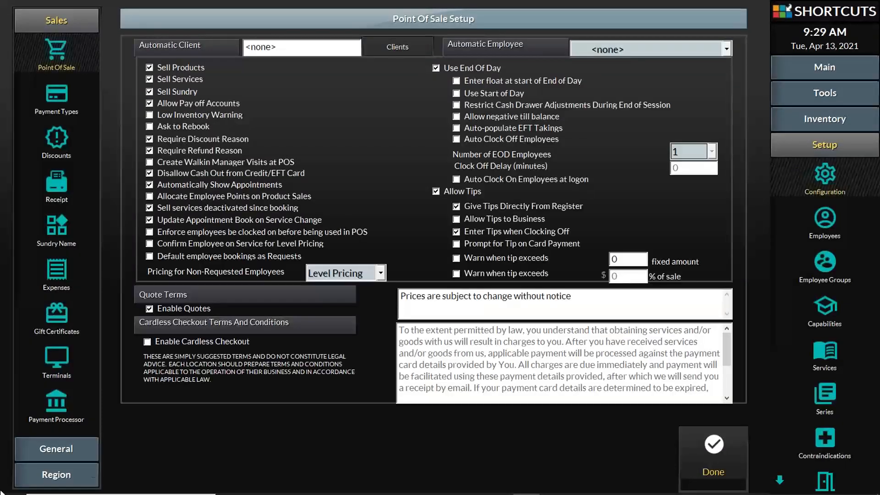
click(56, 448)
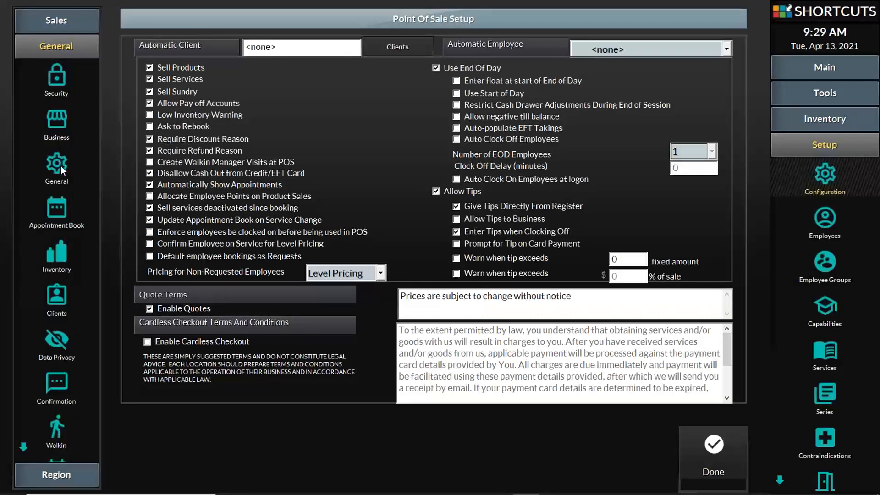
click(56, 211)
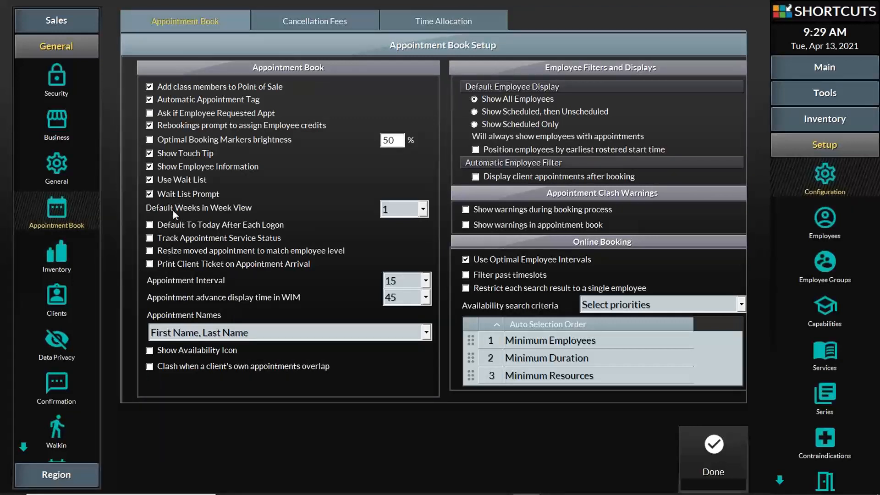
click(150, 193)
click(710, 448)
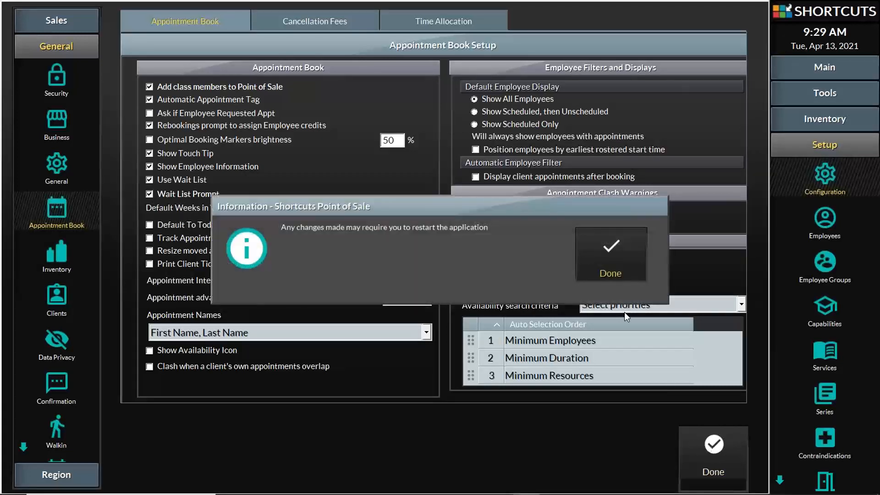
click(589, 269)
click(724, 443)
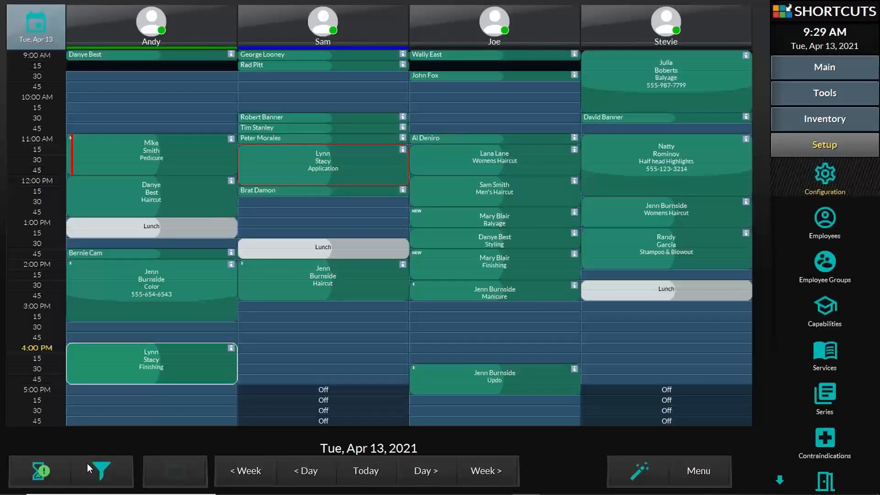
- Pick the client's Men's Haircut from today's wait list requests and start scheduling it
click(44, 468)
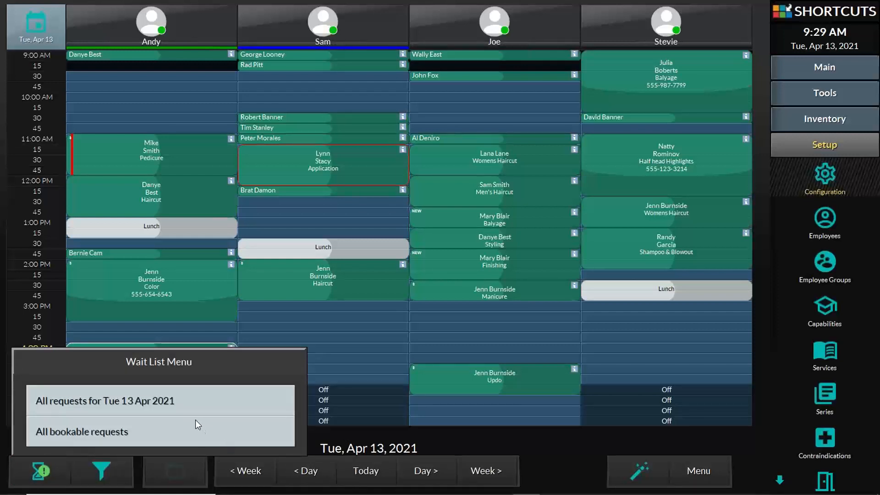
click(183, 404)
click(220, 212)
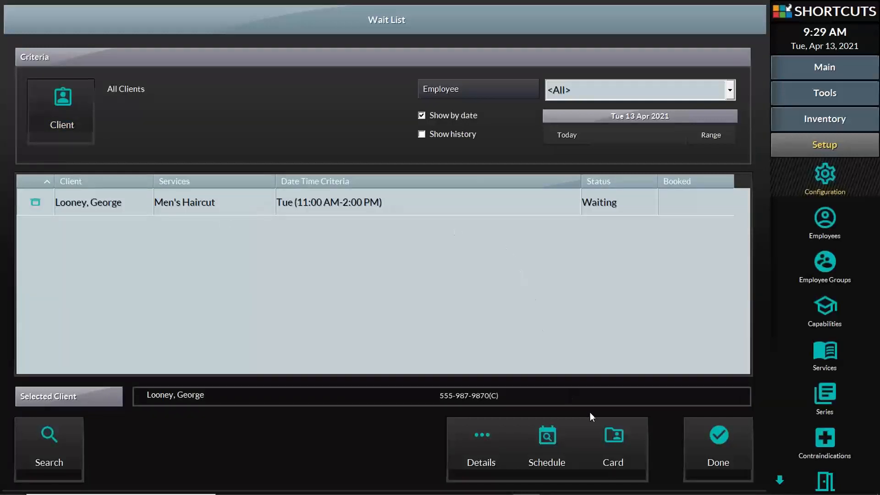
click(532, 444)
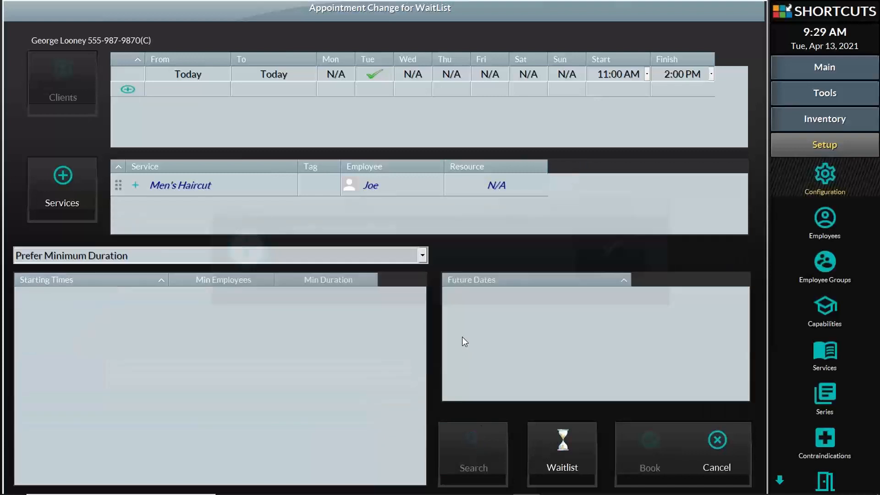
click(594, 250)
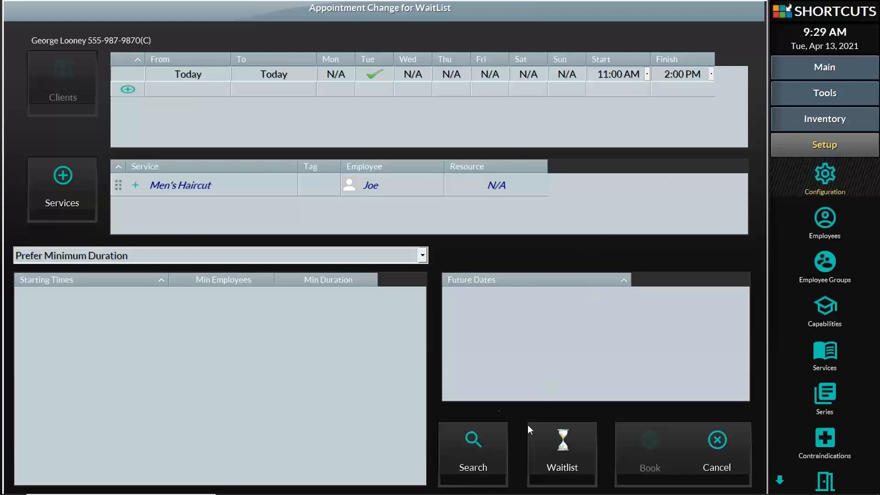
- Reassign the Men's Haircut to the second stylist and search for available times
click(404, 187)
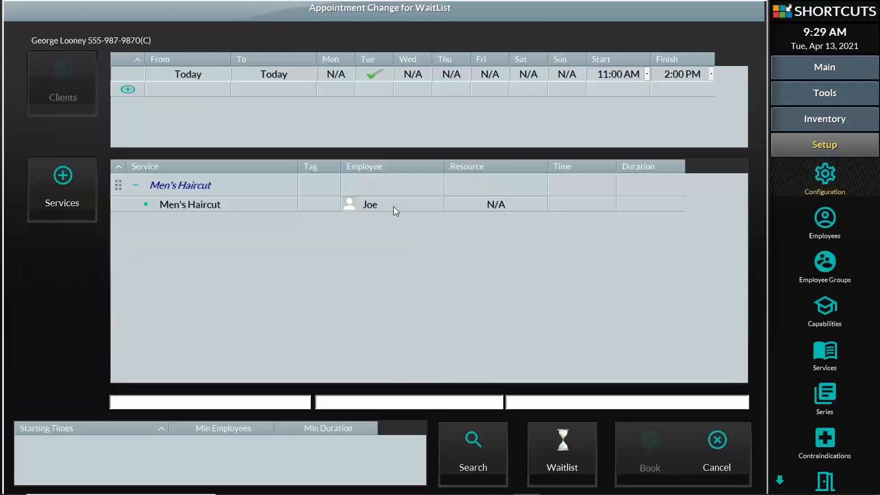
click(394, 210)
click(163, 207)
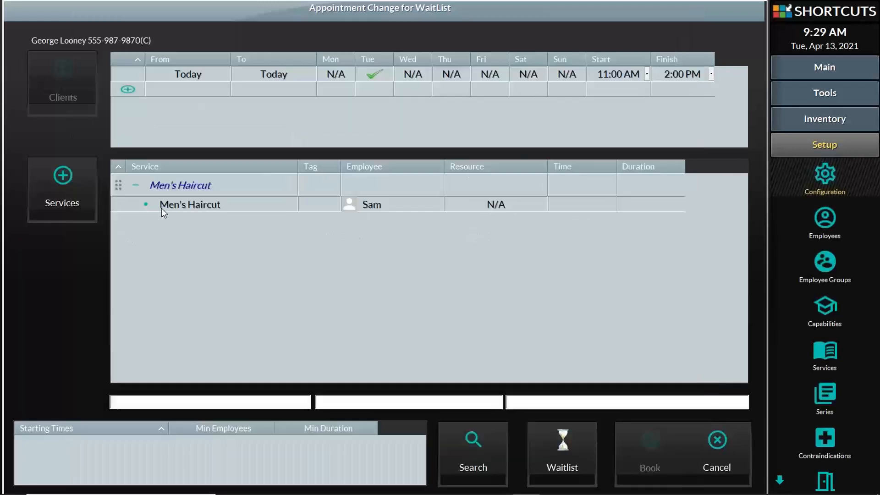
click(495, 447)
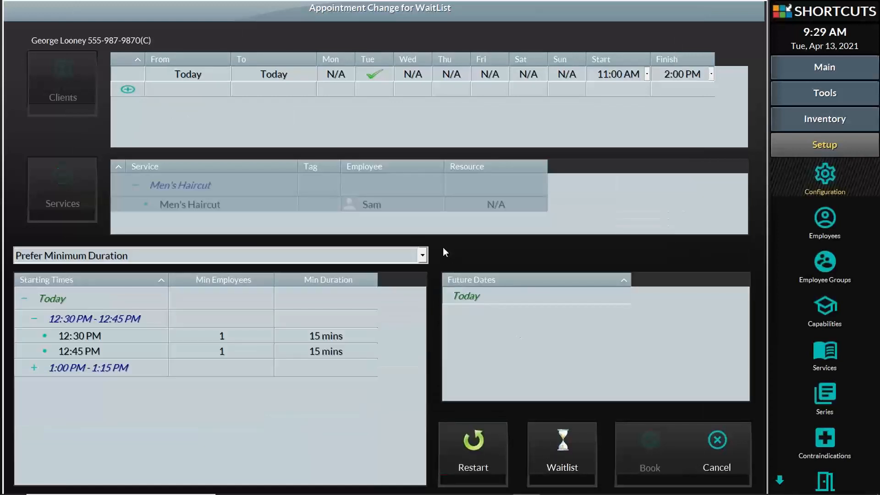
- Book the 12:30 PM slot, tagged as Client With Employee Request
click(99, 334)
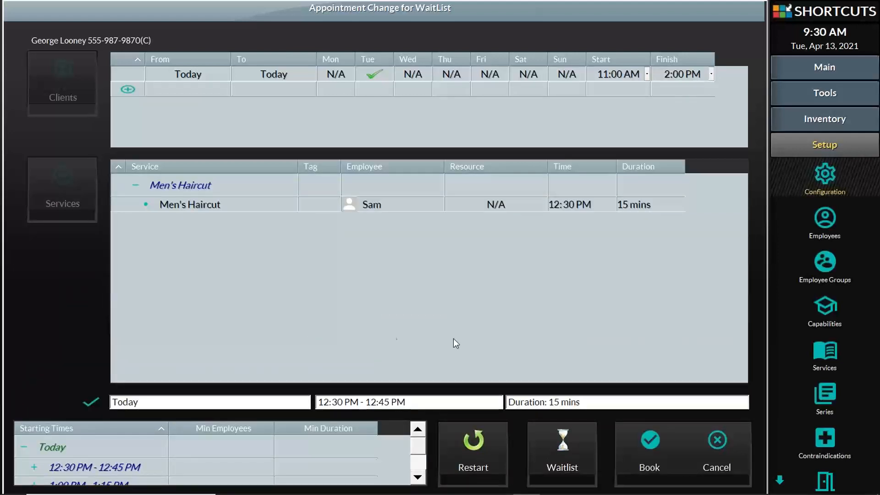
click(657, 451)
click(437, 207)
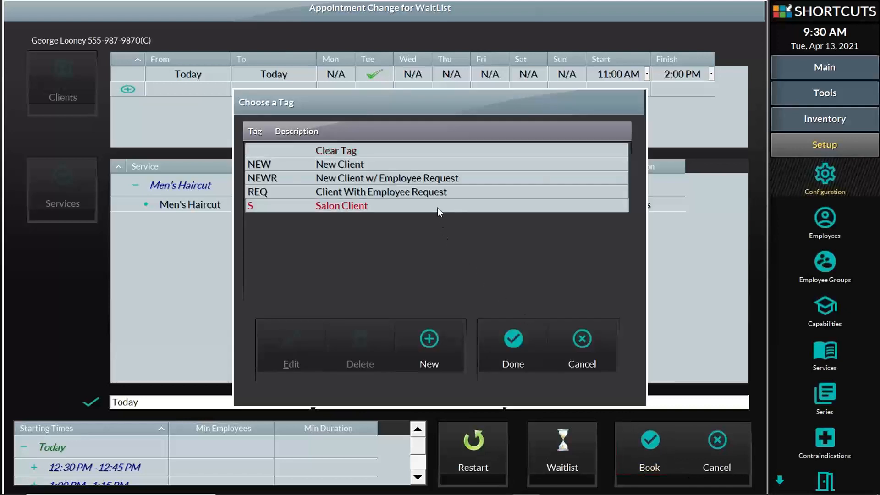
click(440, 195)
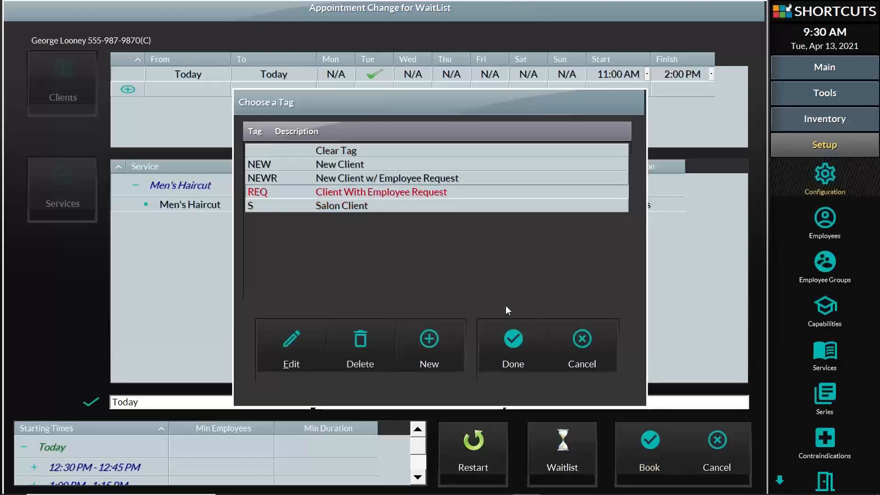
click(516, 339)
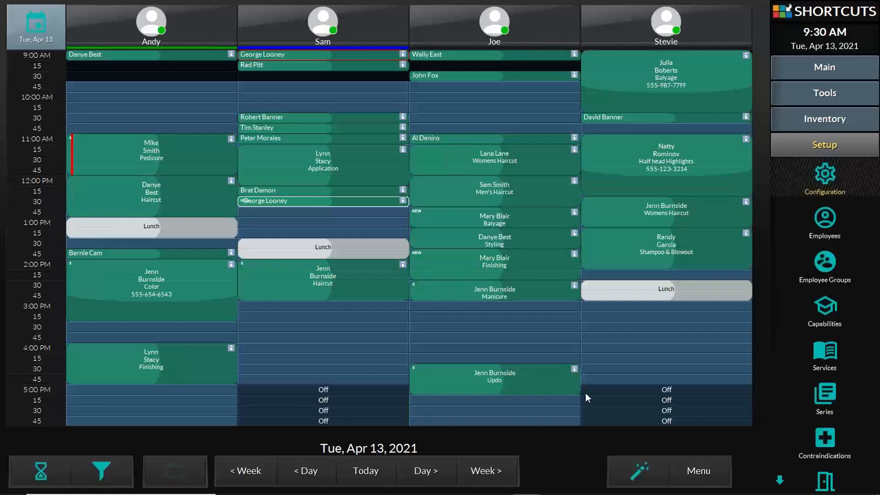
- Set up a new appointment search for Saturdays through 31 May, 12:00 PM to 4:00 PM
click(643, 469)
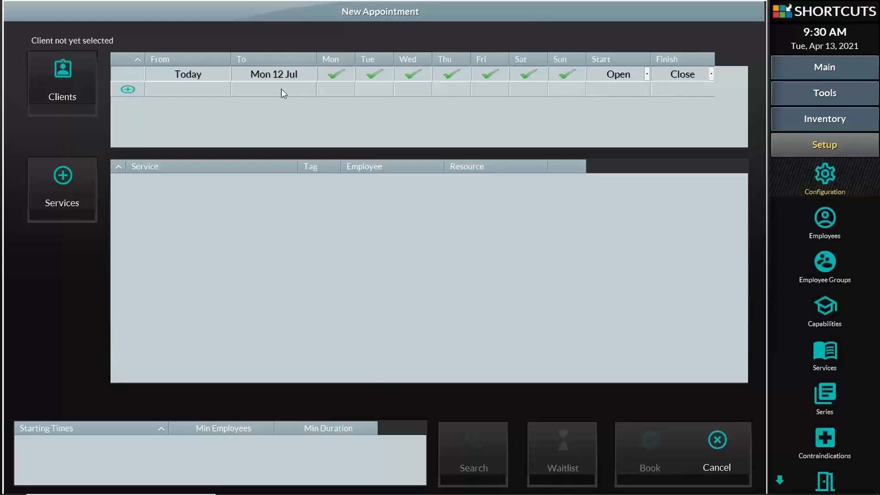
click(336, 76)
click(279, 74)
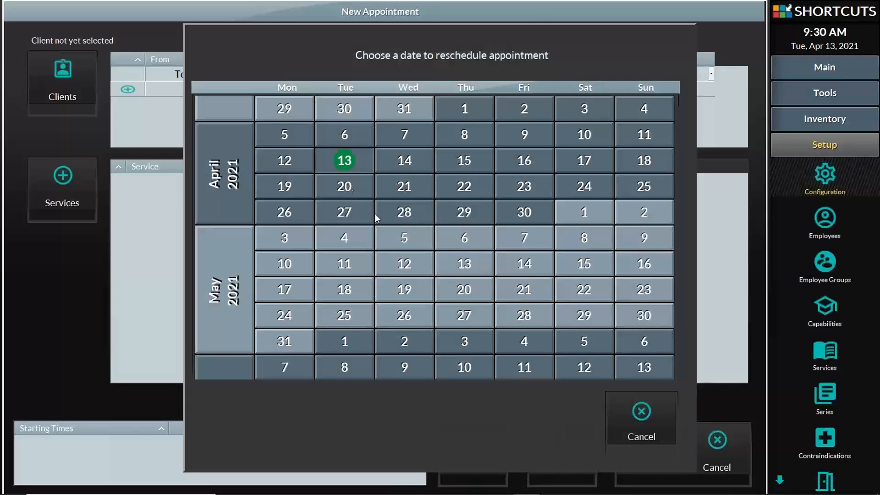
click(281, 342)
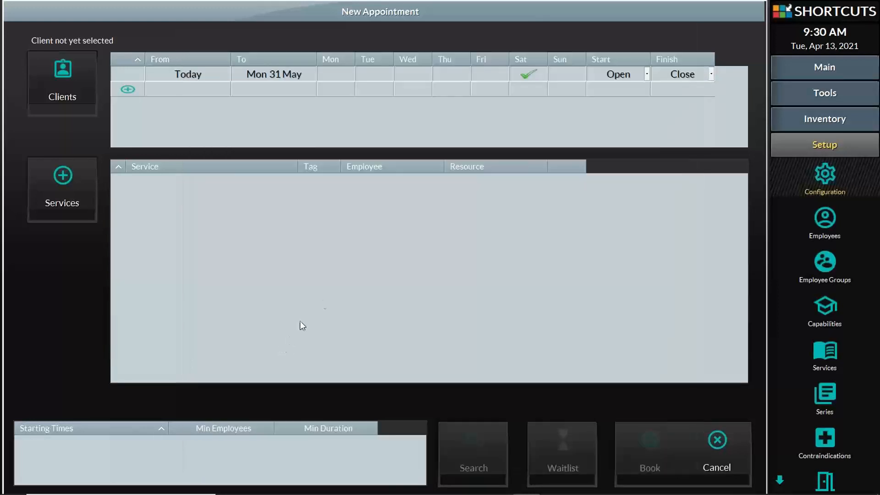
click(526, 74)
click(645, 74)
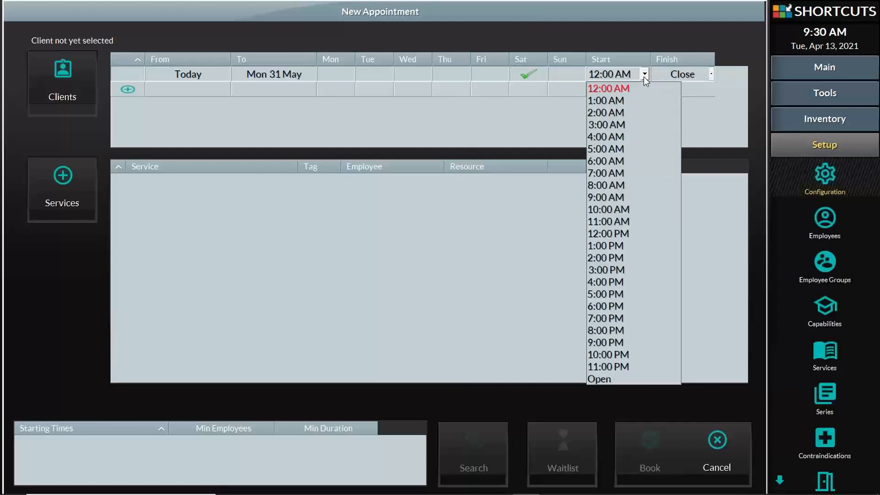
click(634, 234)
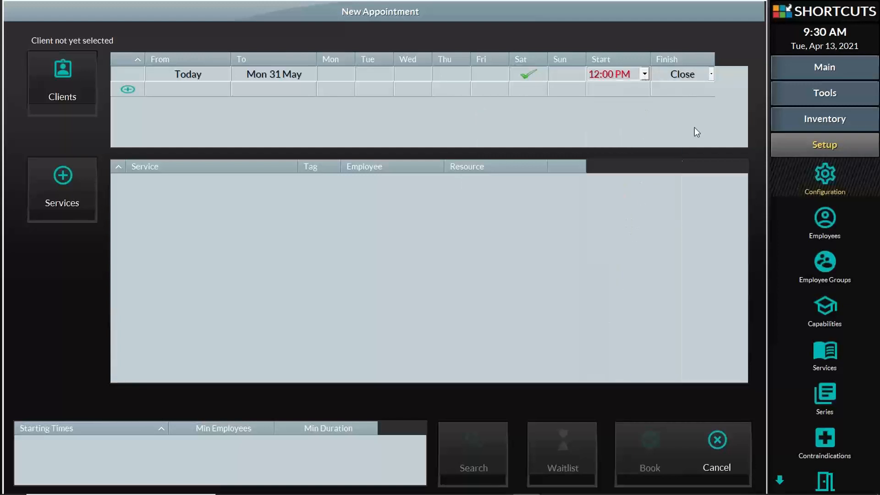
click(711, 74)
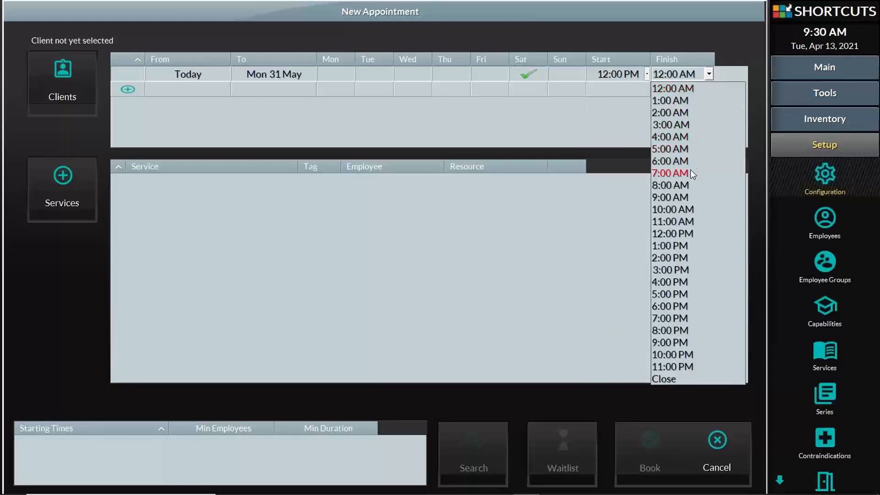
click(683, 282)
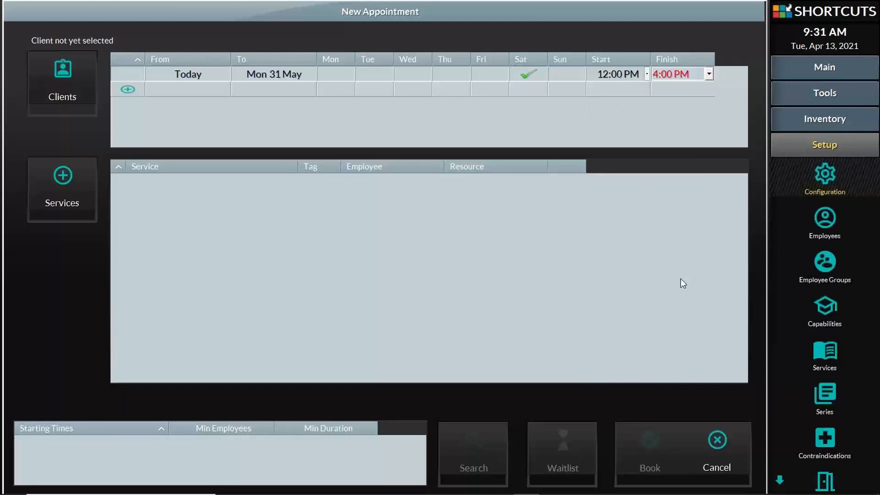
- Add Full Head Highlights to the request, try waitlisting it, then cancel the new appointment
click(62, 173)
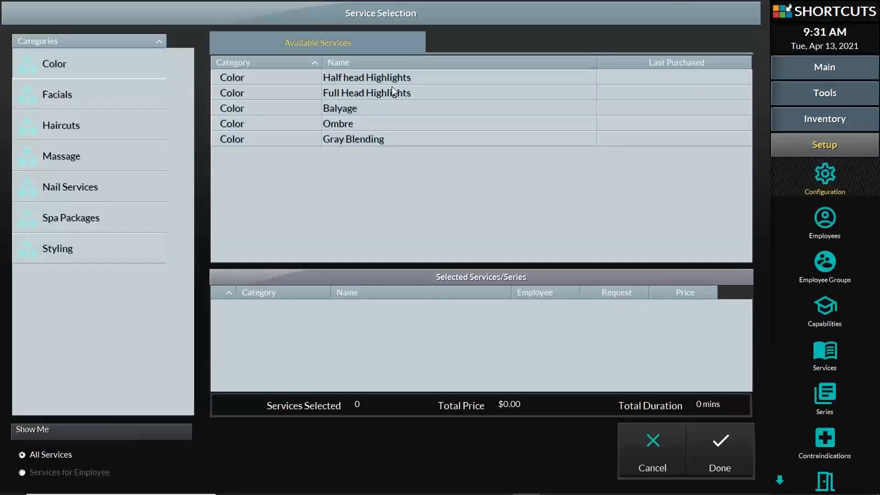
click(387, 93)
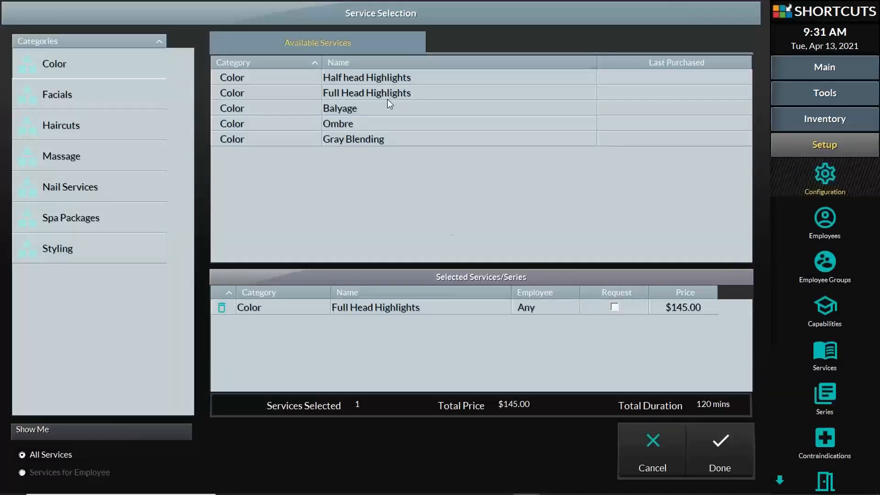
click(750, 455)
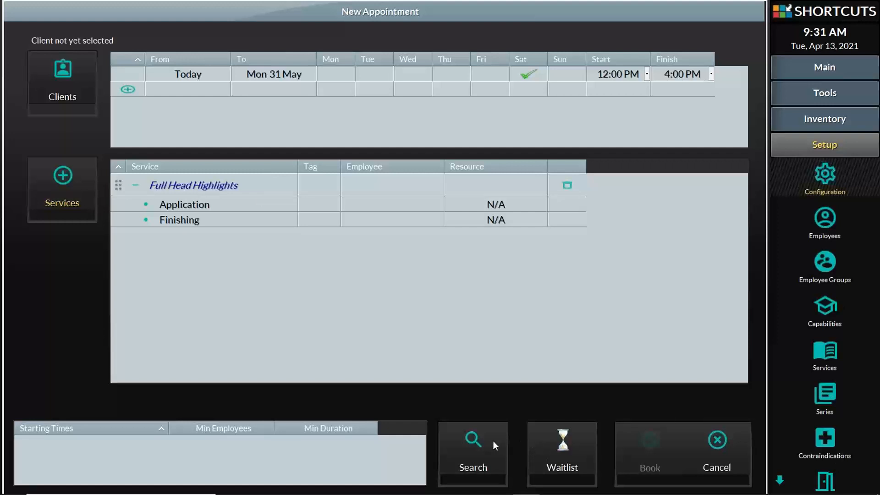
click(571, 442)
click(578, 443)
click(717, 441)
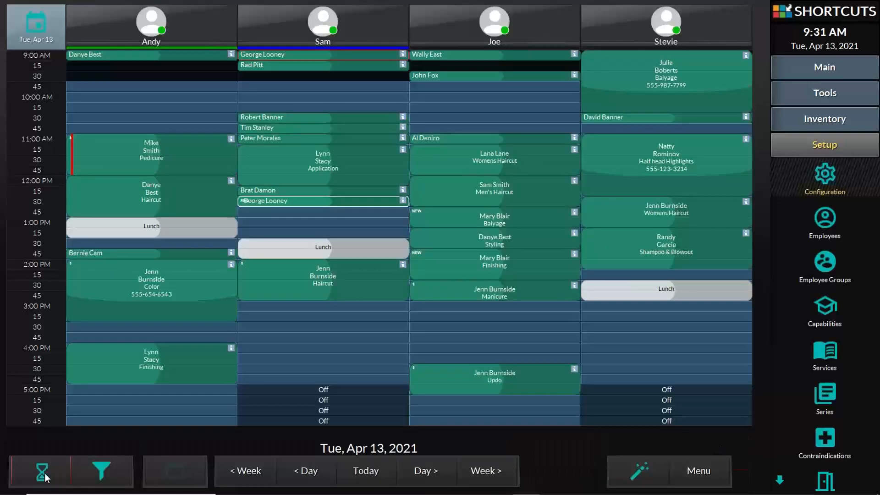
- Drag the 12:30 Men's Haircut's bottom edge down so it ends near 1:00 PM
click(42, 473)
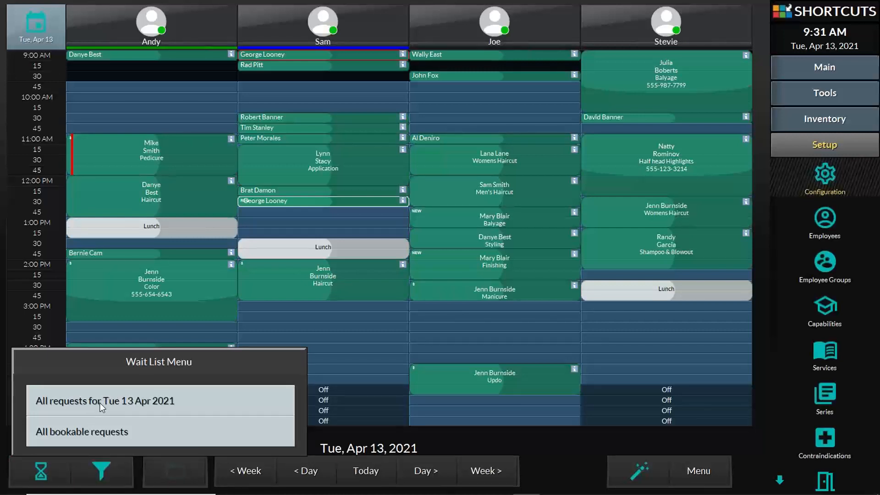
click(577, 448)
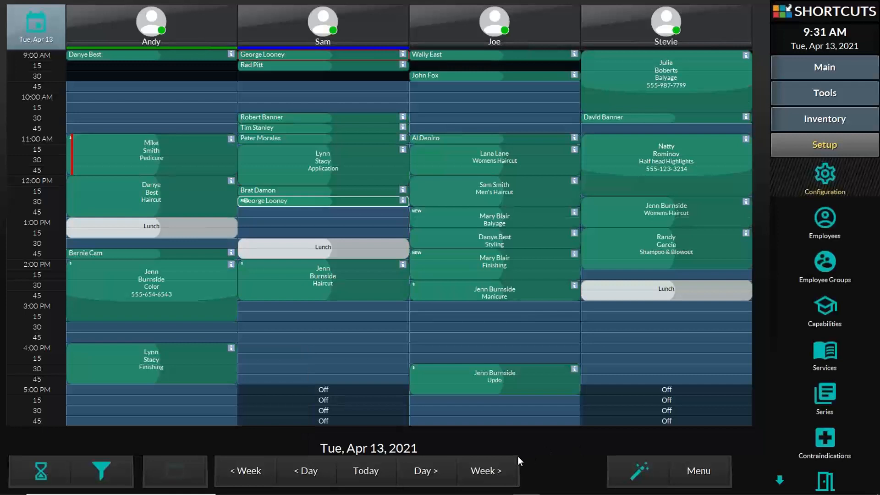
mouse_move(329, 493)
drag(385, 205, 386, 224)
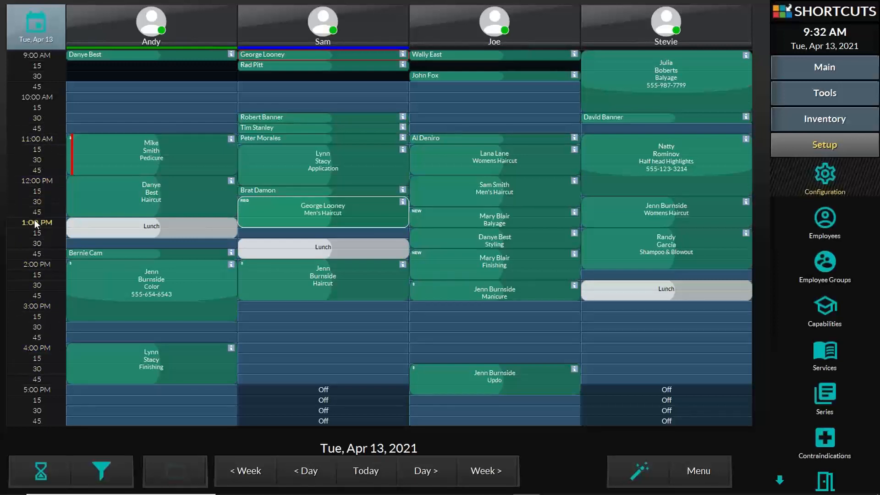
- Book the client a Men's Haircut at 2:15 PM in the fourth stylist column, tagged S Salon Client
click(38, 277)
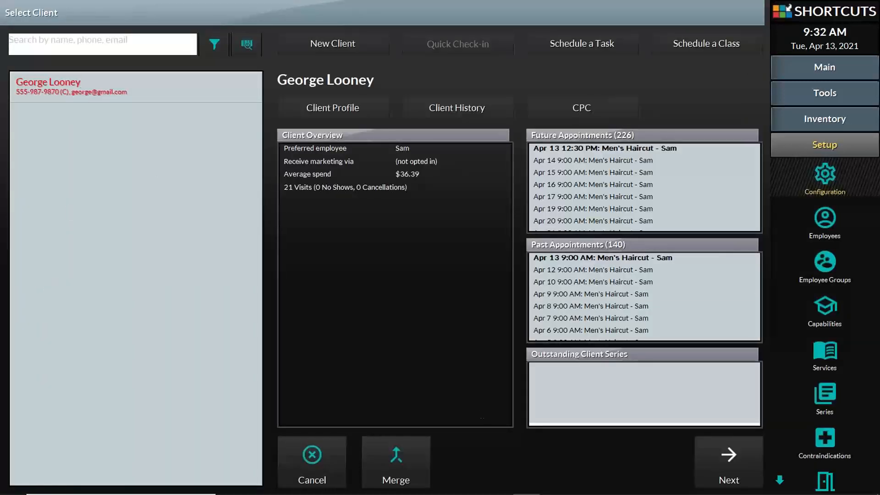
click(715, 460)
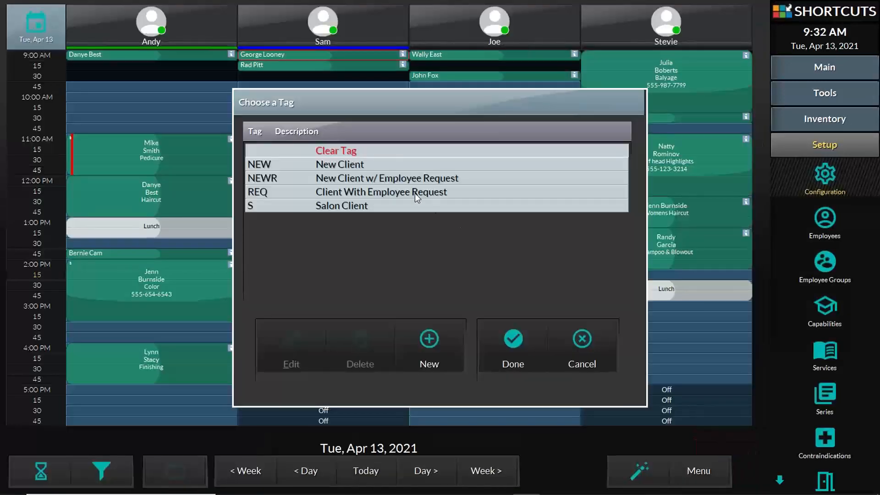
click(403, 204)
click(516, 345)
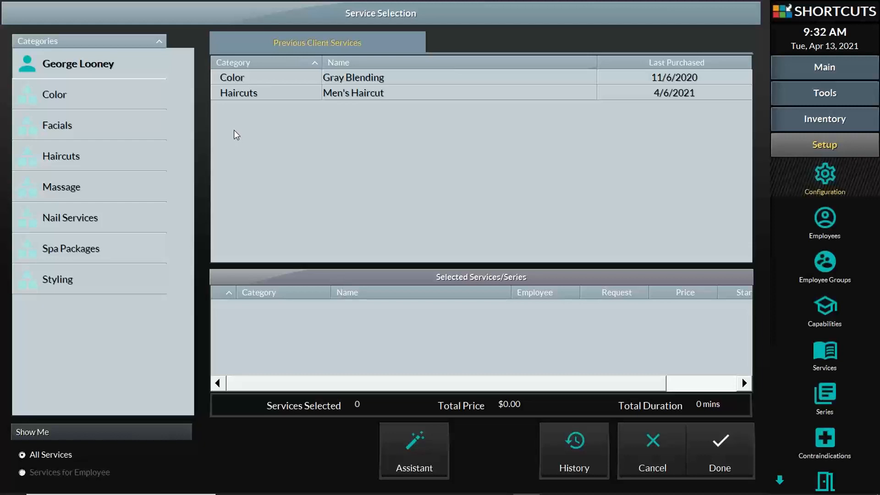
click(398, 92)
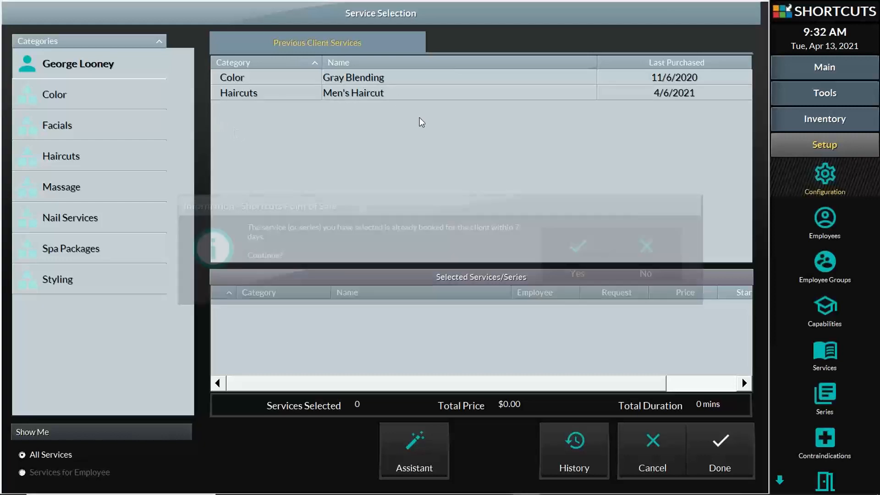
click(583, 274)
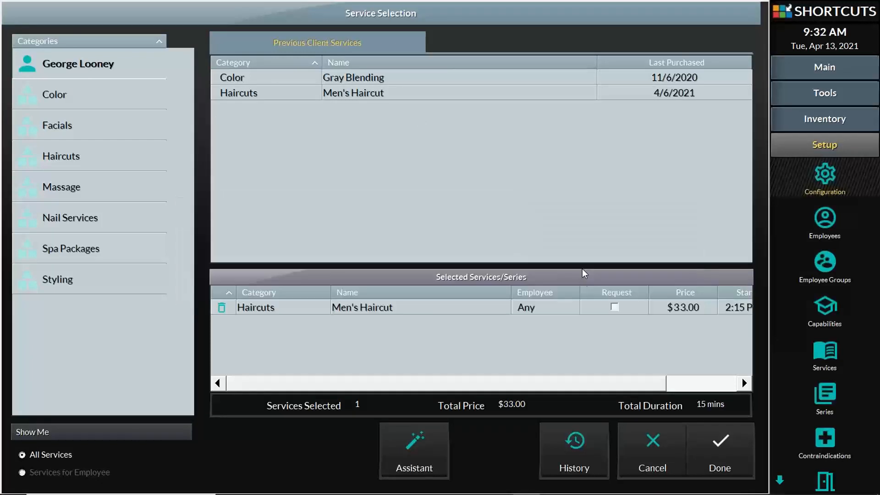
click(724, 447)
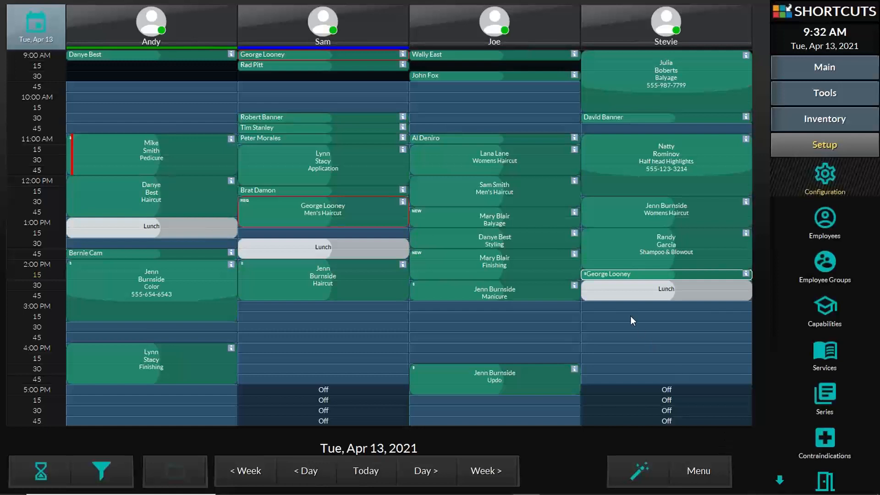
click(606, 274)
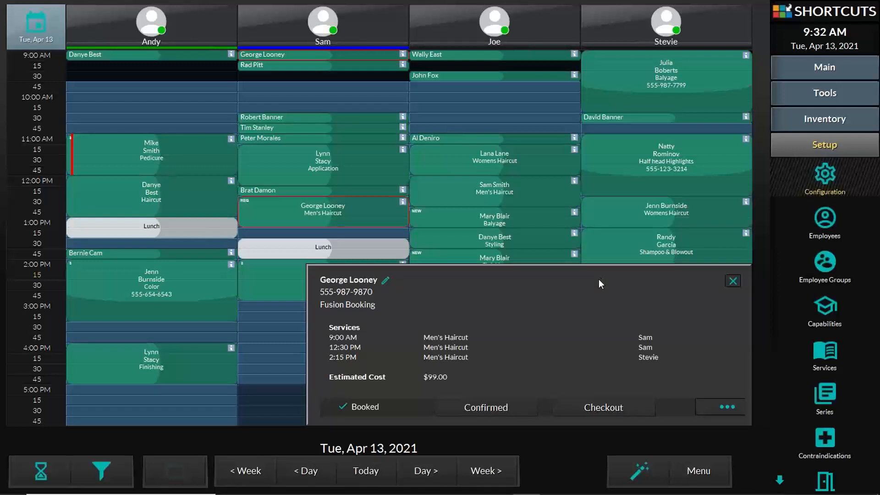
click(43, 264)
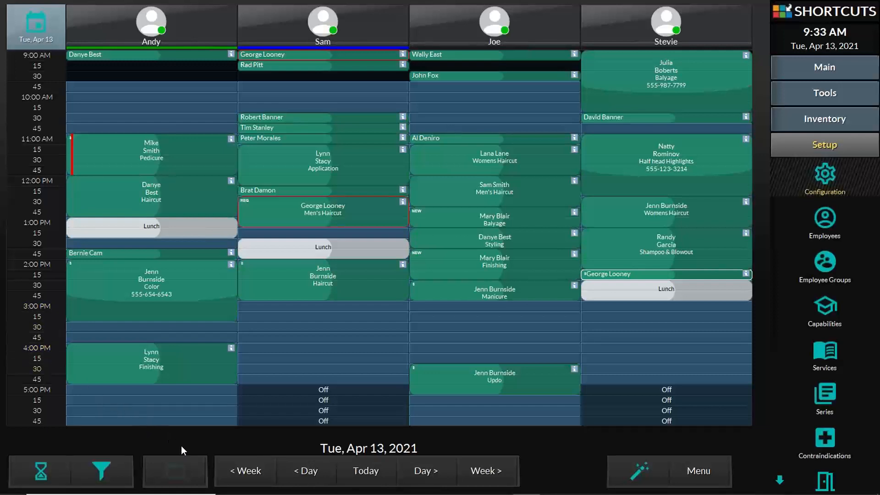
- Bring up the Appointment Book presentation and start the slideshow from the current slide
mouse_move(369, 490)
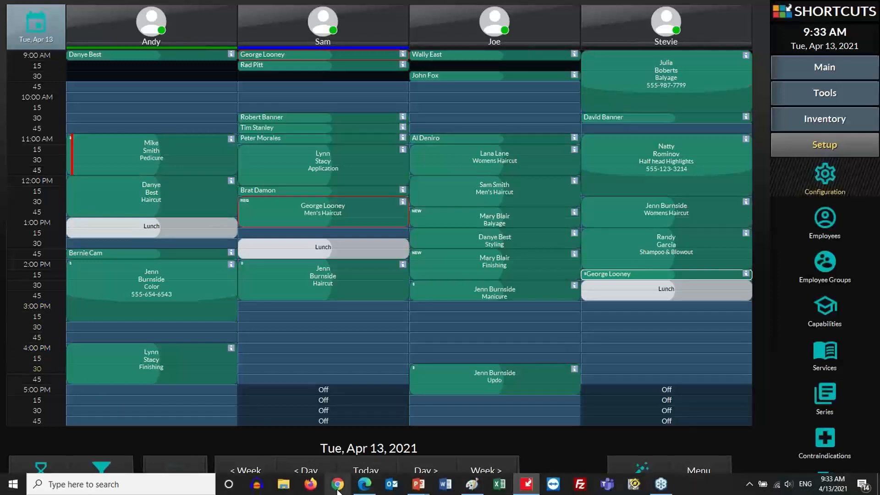
mouse_move(418, 484)
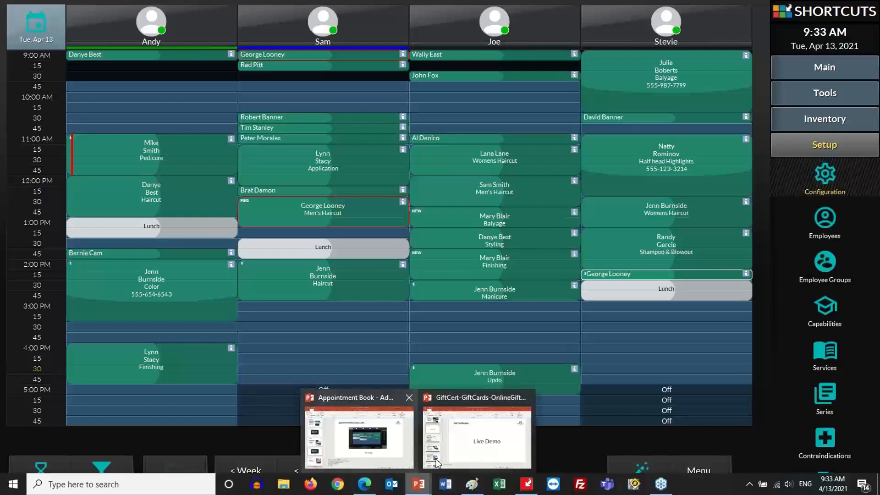
click(353, 441)
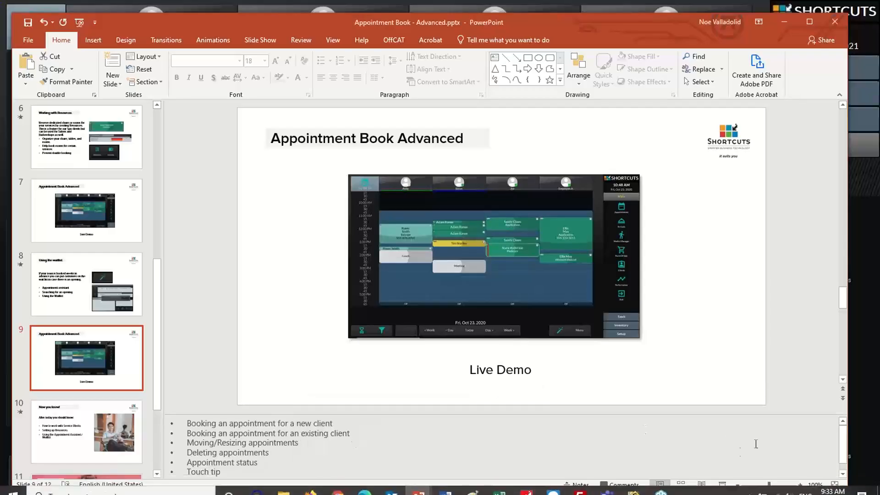
click(723, 485)
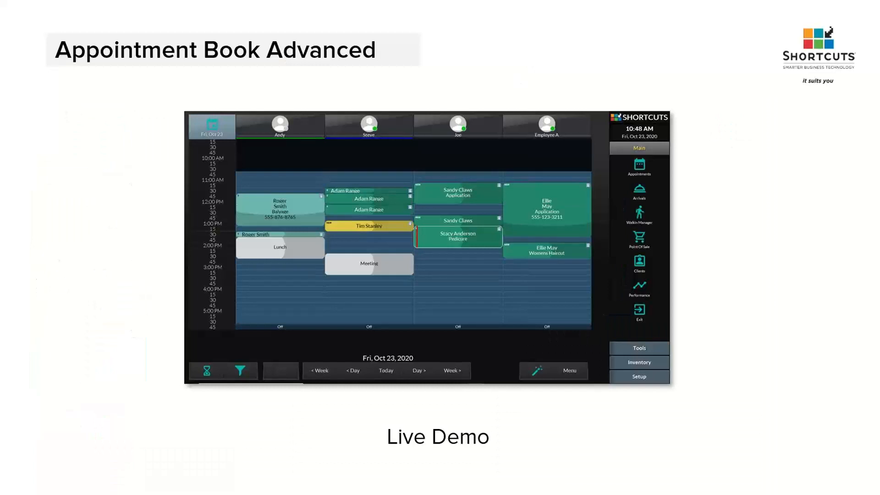
- Advance to the 'Now you know!' slide, revealing the Service Blocks and Setting up Resources bullets
key(Right)
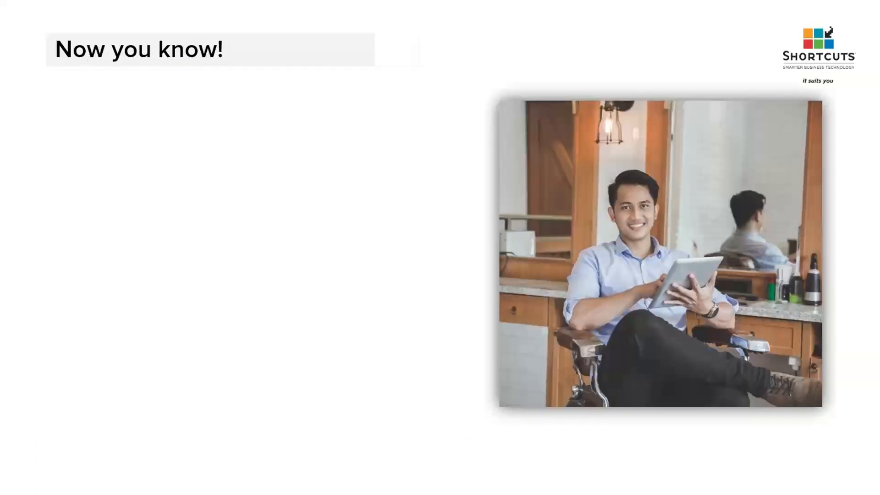
key(Right)
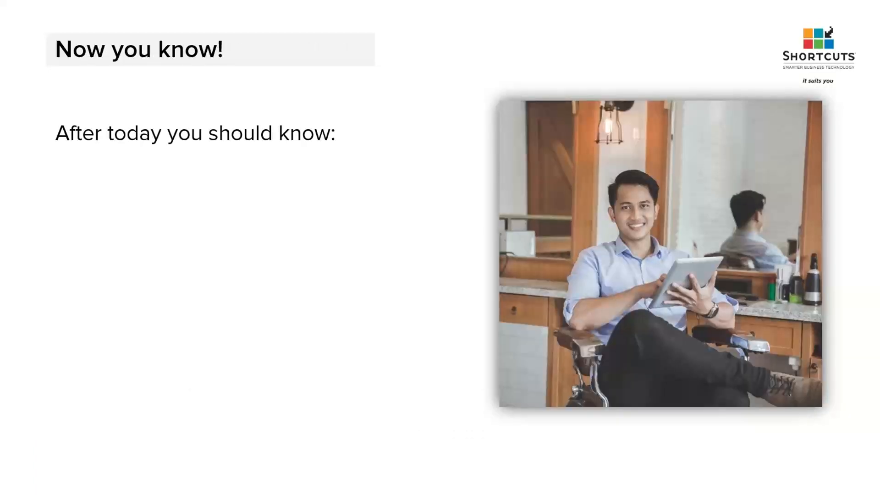
key(Right)
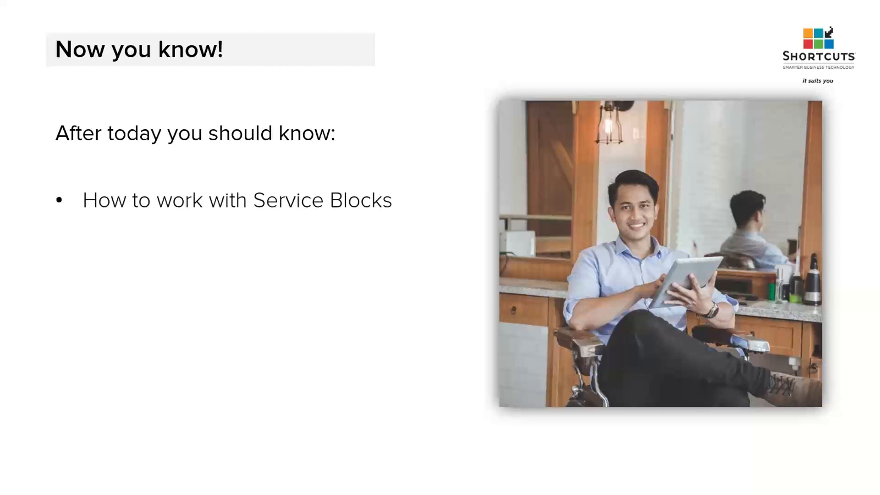
key(Right)
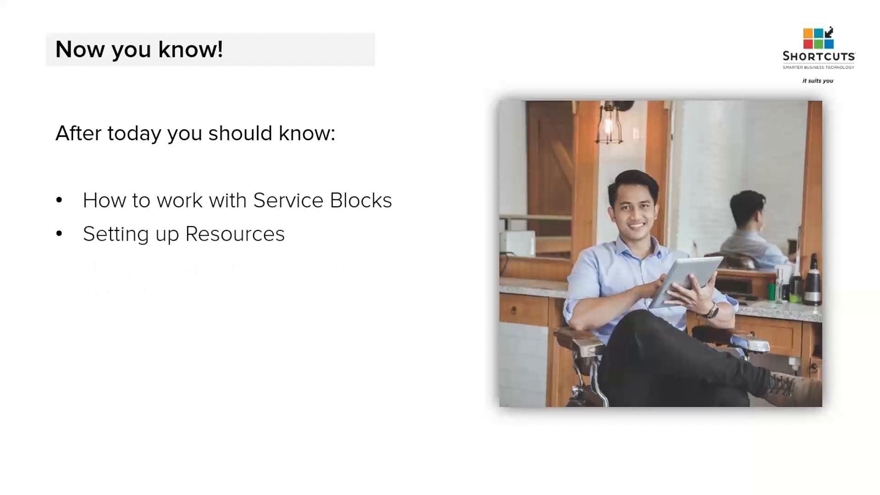